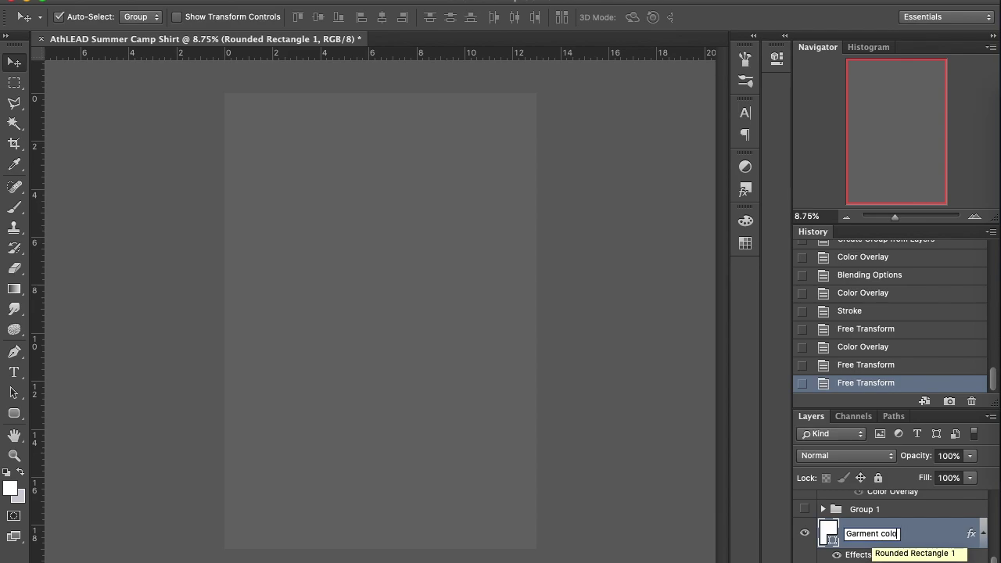
Rename the rounded rectangle layer as Garment color and duplicate it.
{"action": "key", "text": "Return"}
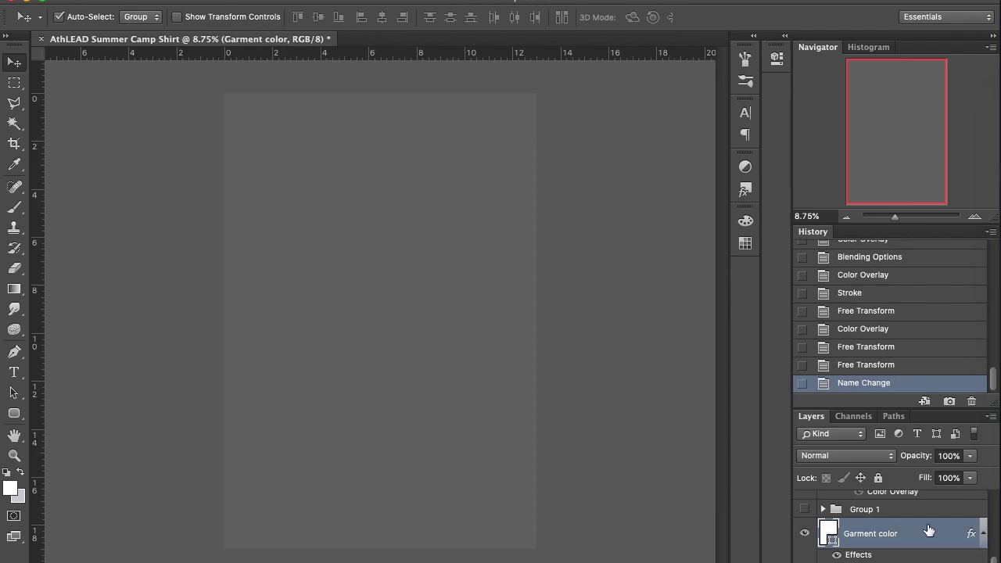
{"action": "left_click_drag", "start_coordinate": [921, 535], "coordinate": [954, 562]}
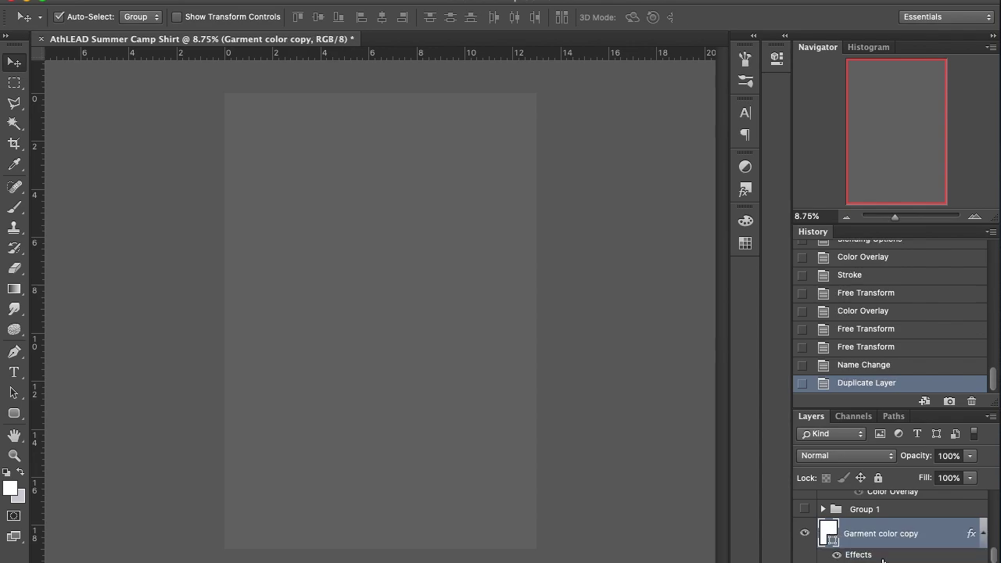
Make Group 1 with the blue paint splash visible and expand the group.
{"action": "scroll", "coordinate": [890, 555], "scroll_direction": "down", "scroll_amount": 3}
{"action": "scroll", "coordinate": [862, 535], "scroll_direction": "up", "scroll_amount": 4}
{"action": "scroll", "coordinate": [863, 535], "scroll_direction": "down", "scroll_amount": 1}
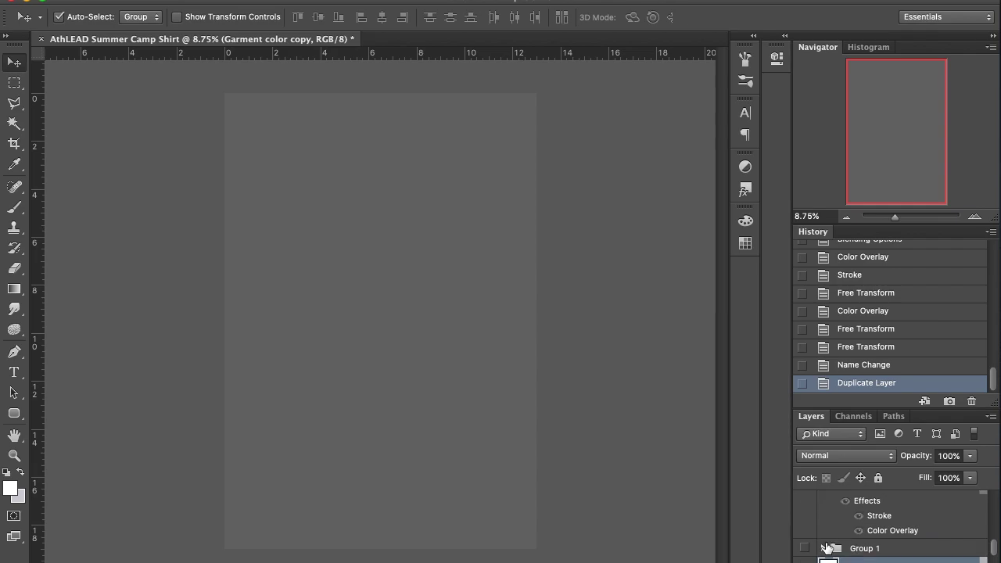
{"action": "left_click", "coordinate": [806, 549]}
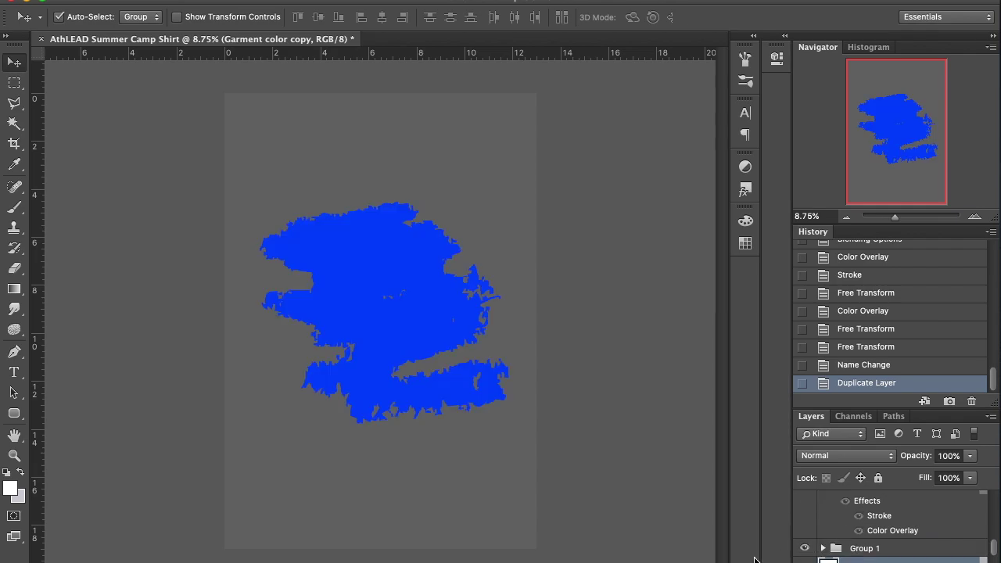
{"action": "left_click", "coordinate": [822, 550]}
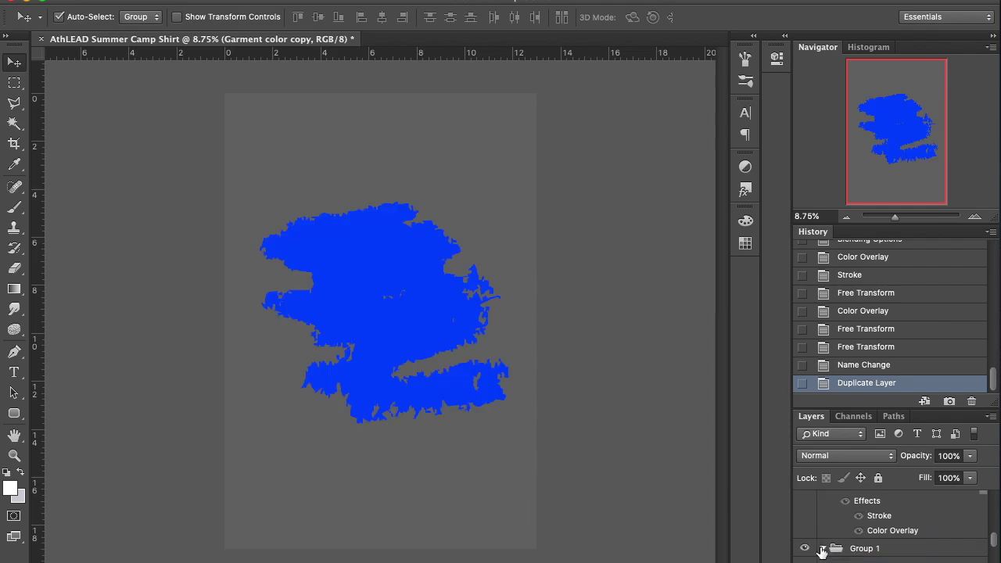
{"action": "scroll", "coordinate": [854, 542], "scroll_direction": "down", "scroll_amount": 3}
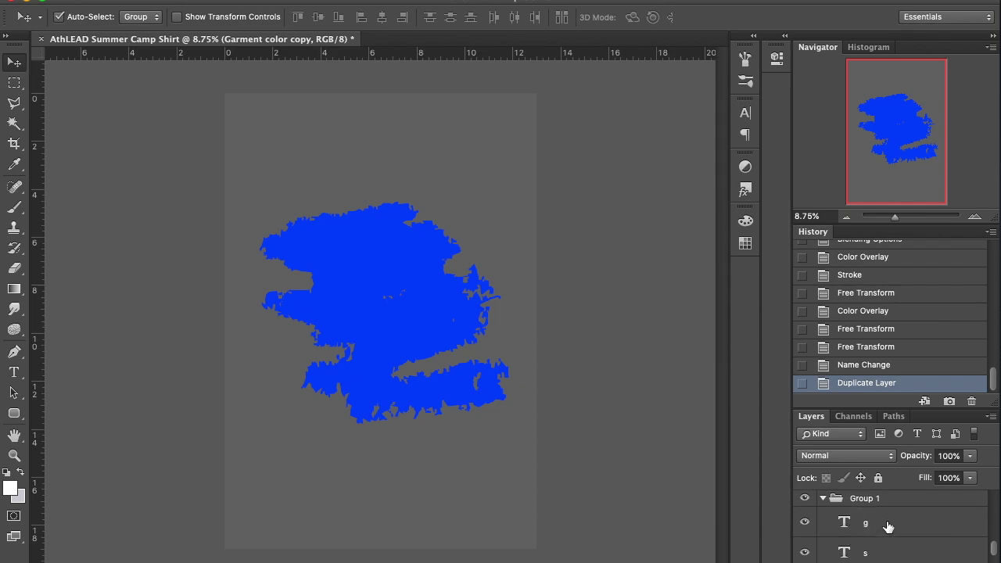
Check the g and s text layers in Group 1 by switching each off and on, and collapse the group.
{"action": "left_click", "coordinate": [849, 522]}
{"action": "left_click", "coordinate": [805, 523]}
{"action": "left_click", "coordinate": [806, 522]}
{"action": "left_click", "coordinate": [806, 552]}
{"action": "left_click", "coordinate": [806, 552]}
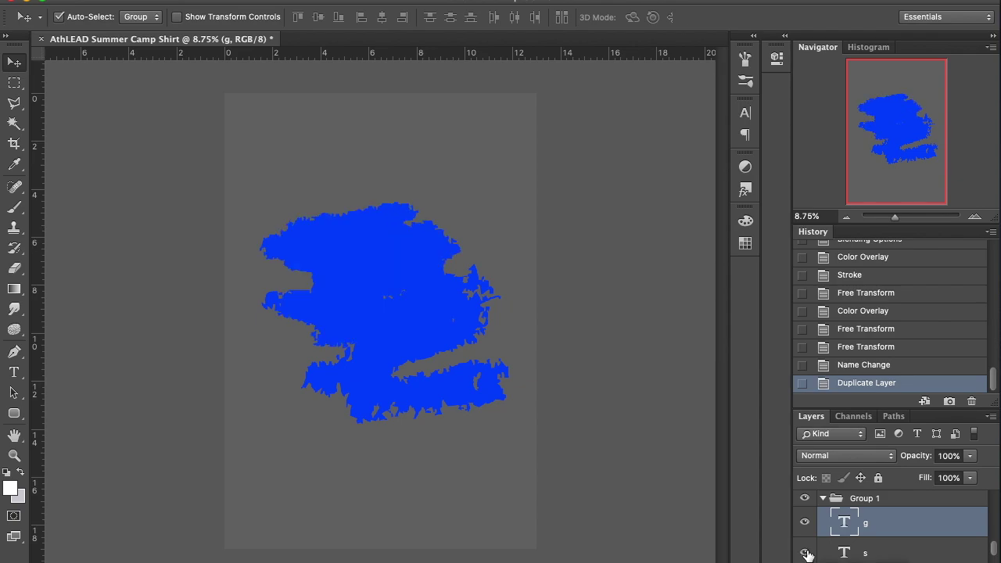
{"action": "scroll", "coordinate": [870, 532], "scroll_direction": "up", "scroll_amount": 1}
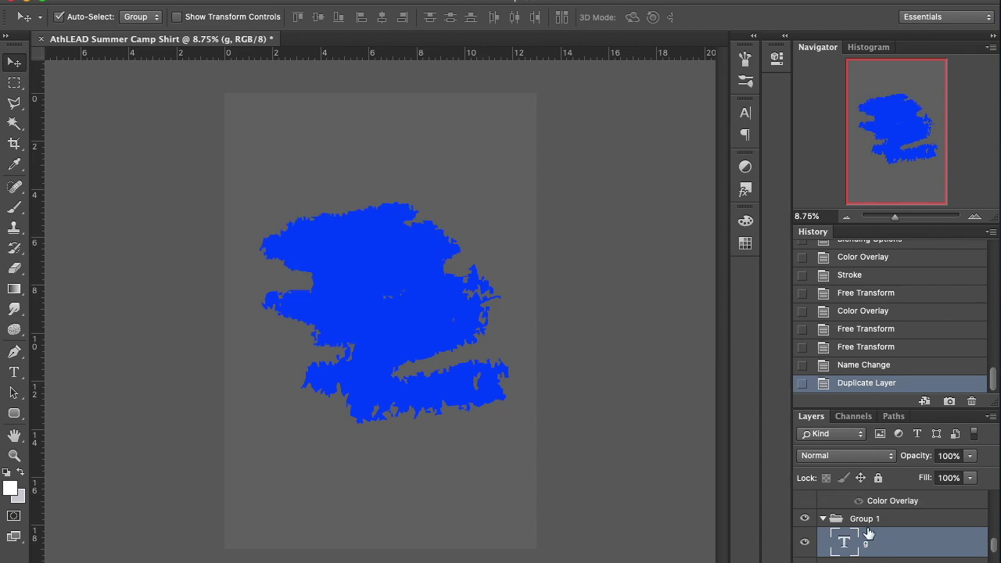
{"action": "left_click", "coordinate": [823, 522]}
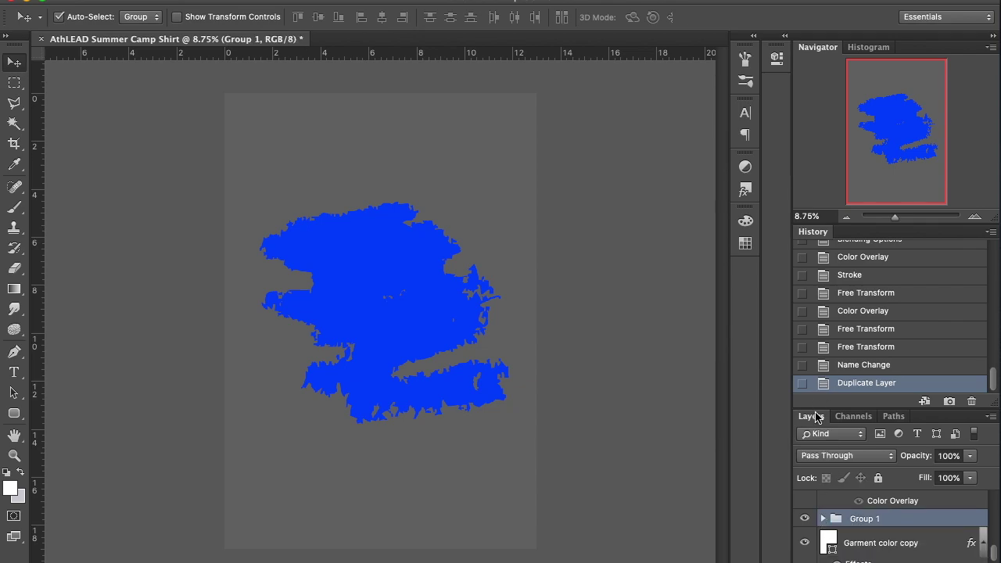
Enlarge the layer list and make Group 2 with the shirt title visible.
{"action": "left_click_drag", "start_coordinate": [816, 407], "coordinate": [807, 236]}
{"action": "scroll", "coordinate": [876, 453], "scroll_direction": "up", "scroll_amount": 2}
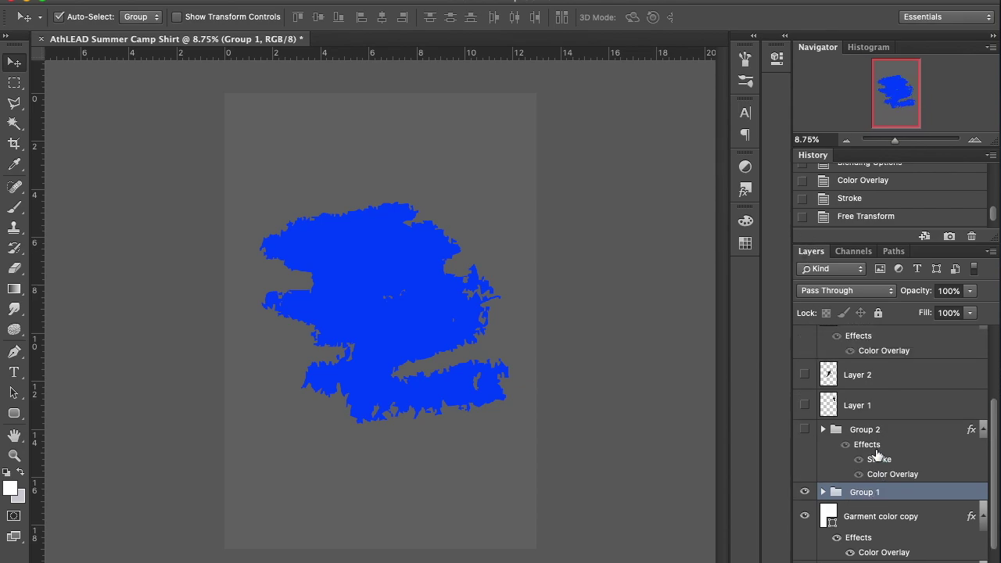
{"action": "left_click", "coordinate": [805, 430]}
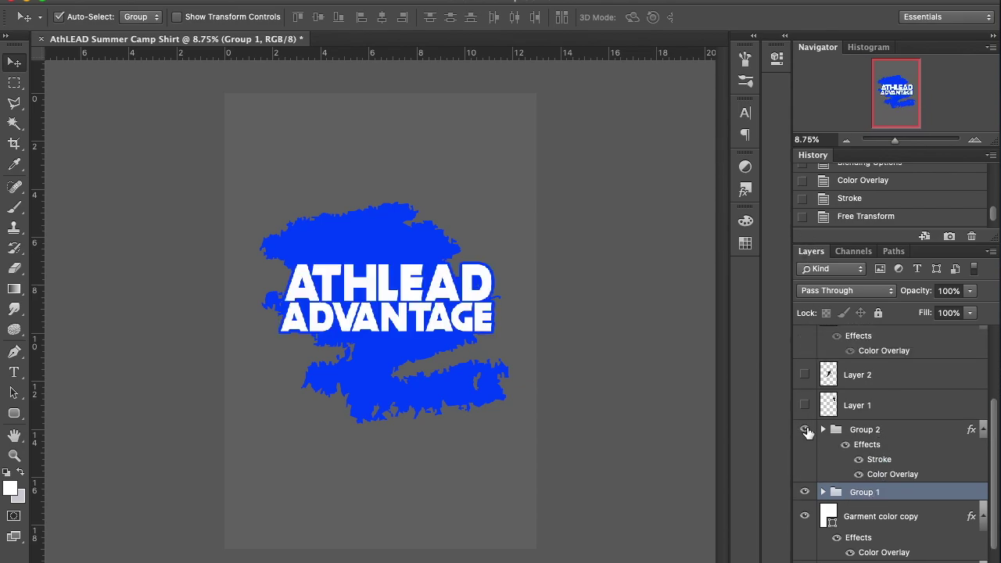
Expand Group 2 and duplicate its Athlead text layer.
{"action": "left_click", "coordinate": [905, 432]}
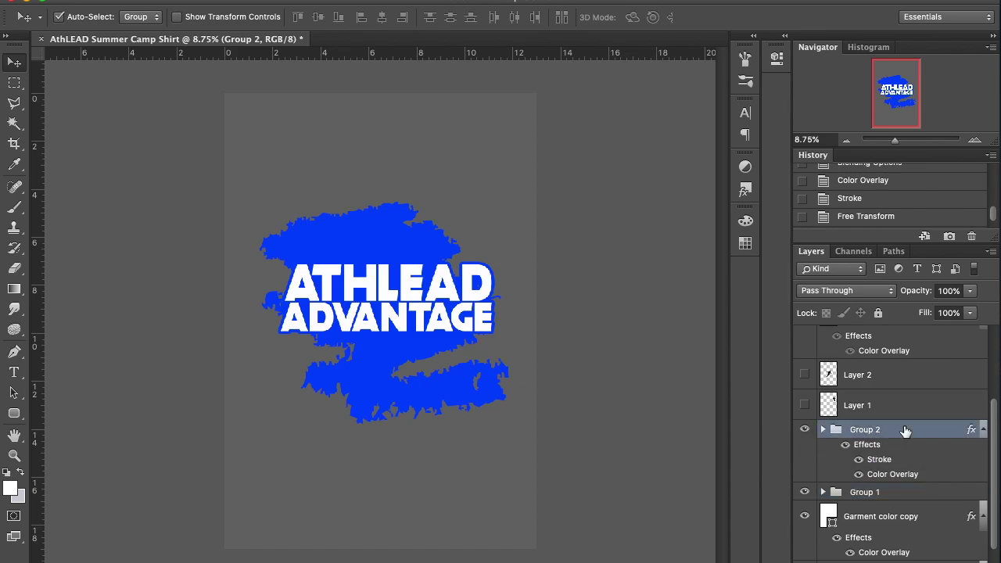
{"action": "left_click", "coordinate": [823, 429]}
{"action": "left_click", "coordinate": [914, 504]}
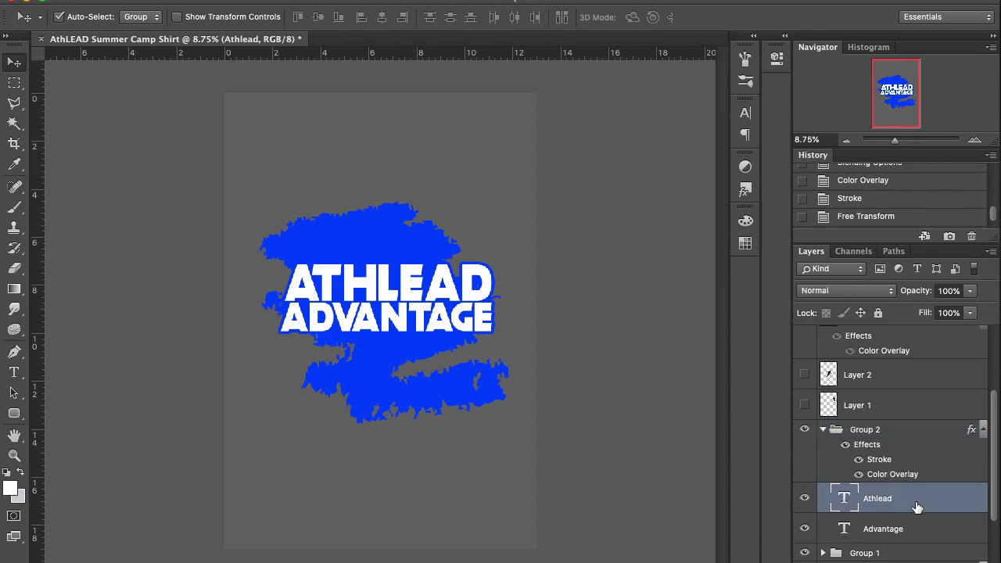
{"action": "left_click_drag", "start_coordinate": [916, 506], "coordinate": [950, 562]}
Replace the text of the Athlead copy layer with "summer sports cmamp".
{"action": "double_click", "coordinate": [845, 461]}
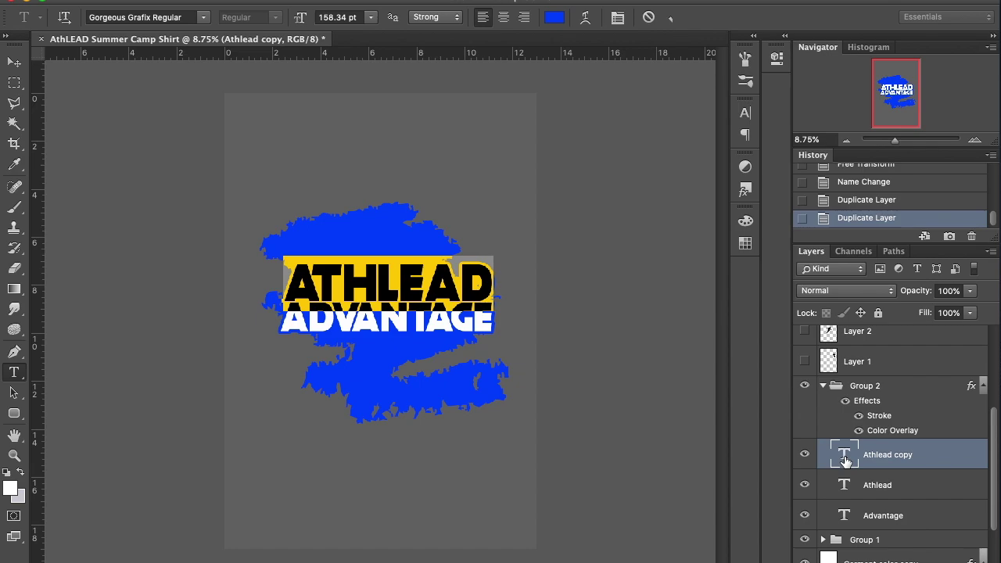
{"action": "type", "text": "SUMMER"}
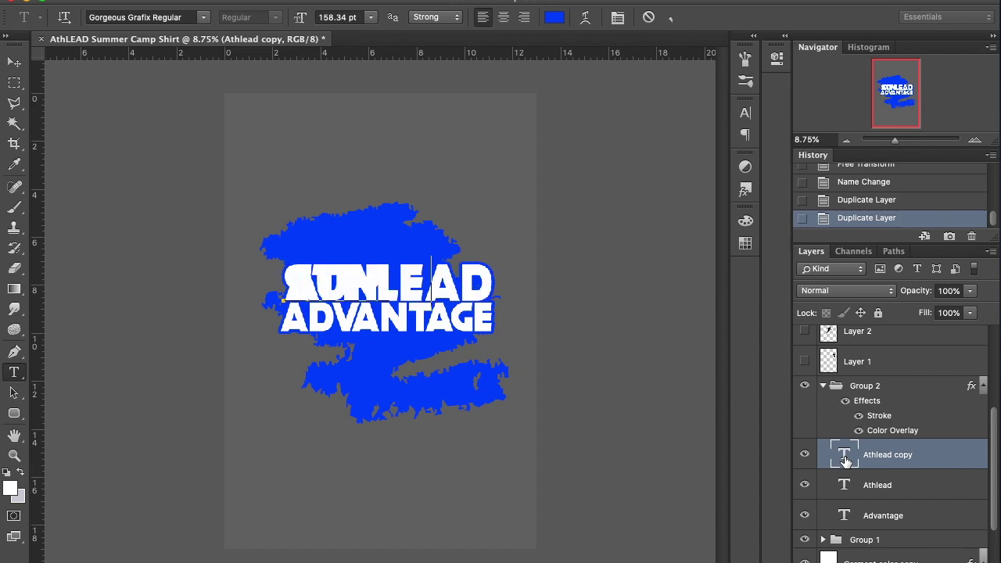
{"action": "type", "text": " S"}
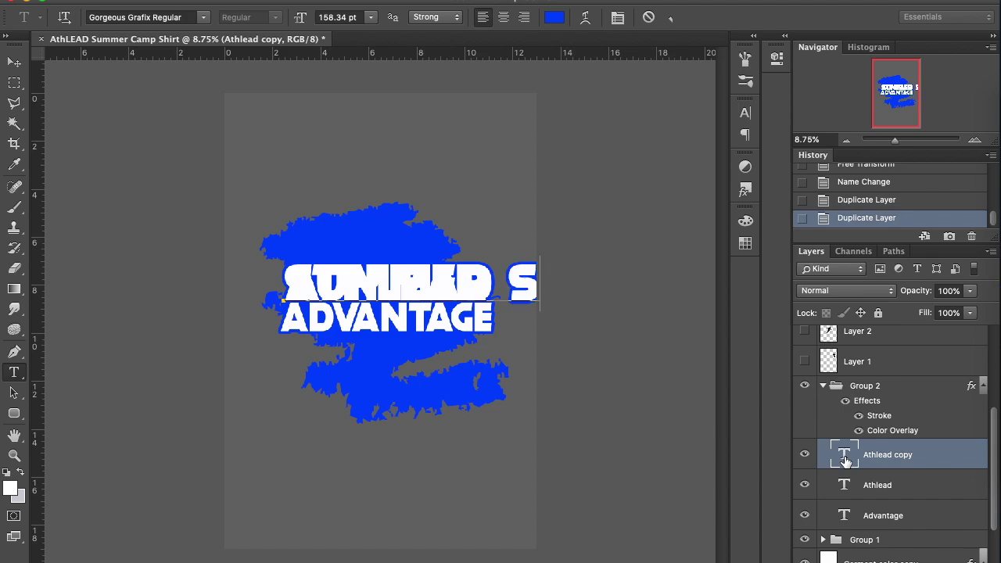
{"action": "type", "text": "PORTS"}
{"action": "left_click", "coordinate": [14, 62]}
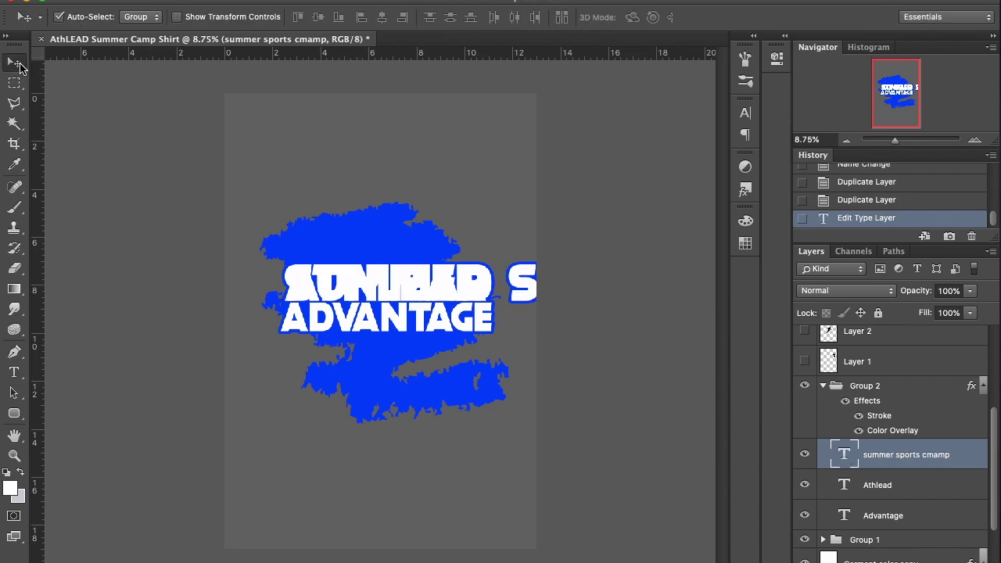
Scale the new text line down to about the width of ADVANTAGE and place it directly beneath that word.
{"action": "key", "text": "super+t"}
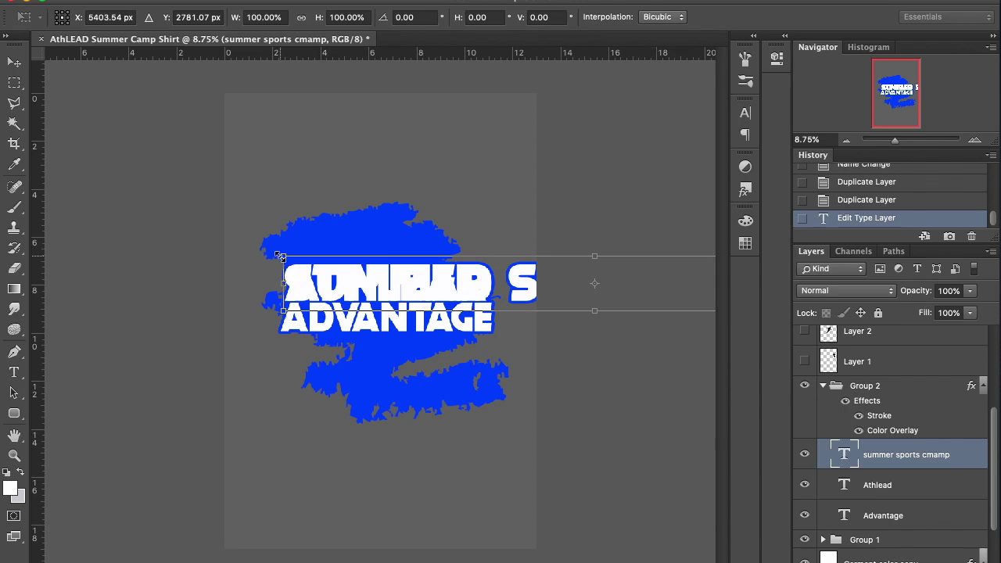
{"action": "left_click_drag", "start_coordinate": [281, 257], "coordinate": [555, 280]}
{"action": "left_click_drag", "start_coordinate": [607, 304], "coordinate": [369, 357]}
{"action": "mouse_move", "coordinate": [317, 333]}
{"action": "left_mouse_down"}
{"action": "mouse_move", "coordinate": [466, 377]}
{"action": "mouse_move", "coordinate": [349, 317]}
{"action": "mouse_move", "coordinate": [317, 351]}
{"action": "left_mouse_up"}
{"action": "key", "text": "Return"}
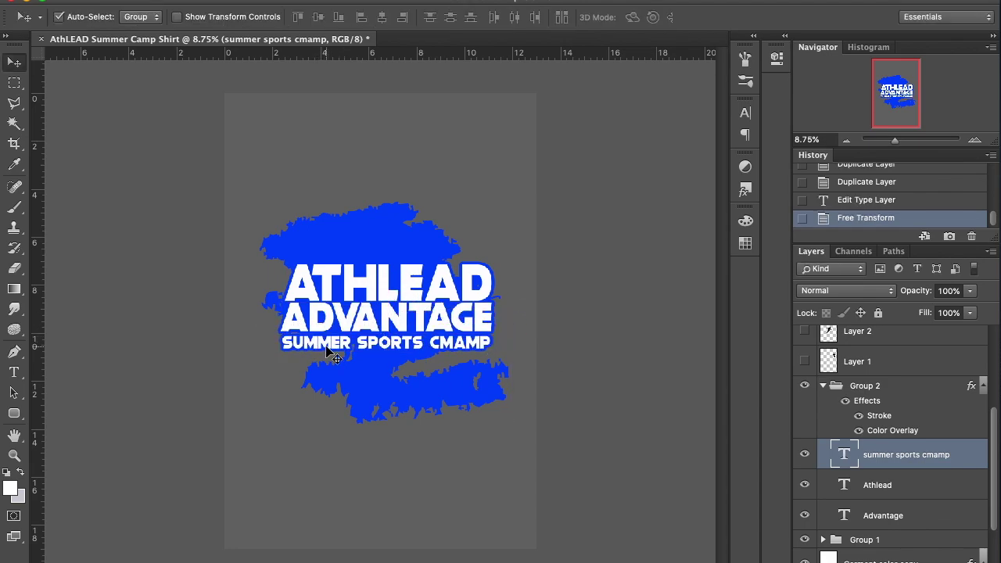
Correct the misspelled last word of the subtitle so it reads "summer sports camp".
{"action": "double_click", "coordinate": [847, 463]}
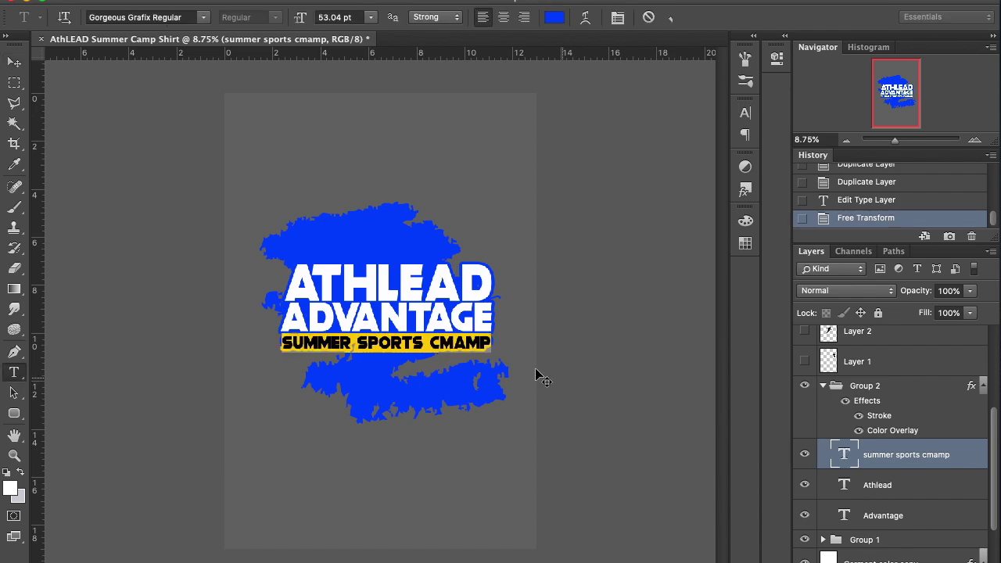
{"action": "left_click", "coordinate": [455, 342]}
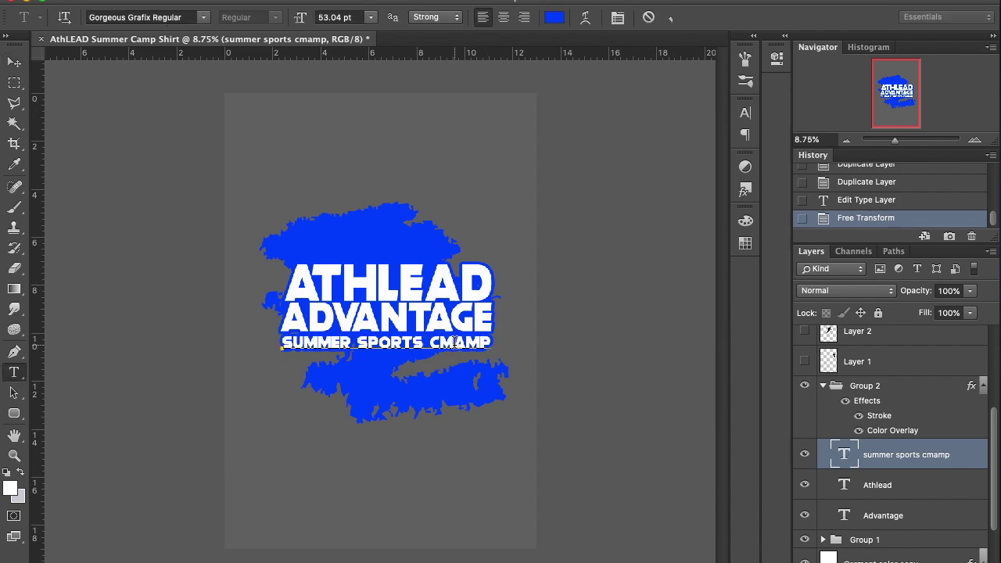
{"action": "key", "text": "BackSpace"}
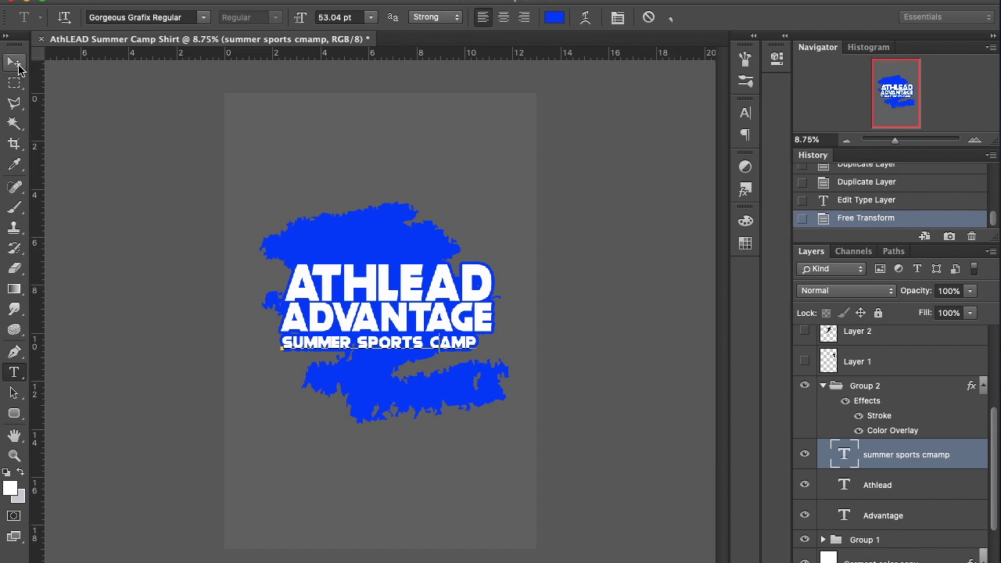
{"action": "left_click", "coordinate": [17, 66]}
Nudge the summer sports camp line right and slightly up to centre it under ADVANTAGE.
{"action": "key", "text": "ctrl+t"}
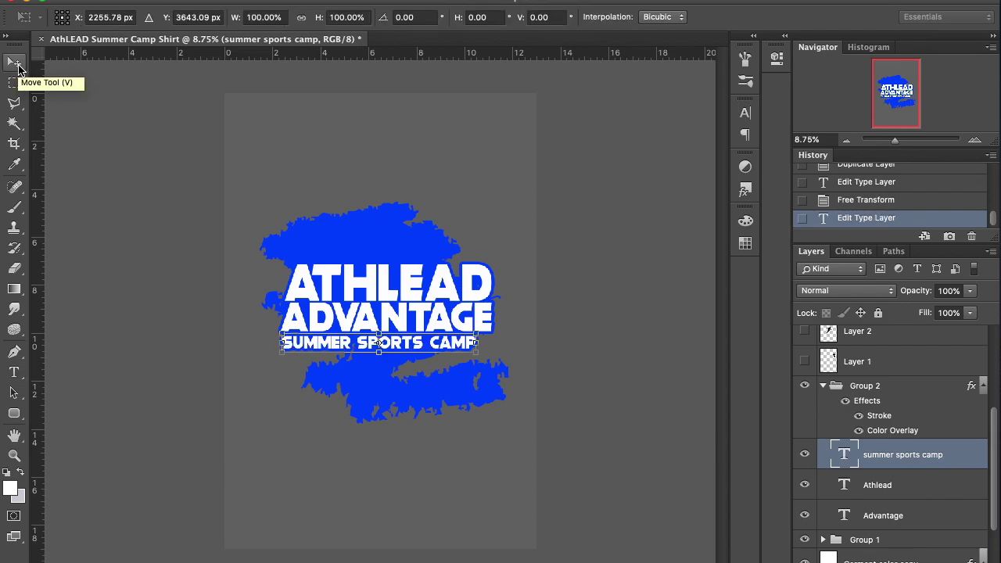
{"action": "key", "text": "Right"}
{"action": "key", "text": "Right"}
{"action": "key", "text": "Right"}
{"action": "key", "text": "Right"}
{"action": "key", "text": "Right"}
{"action": "key", "text": "Right"}
{"action": "key", "text": "Right"}
{"action": "key", "text": "Right"}
{"action": "key", "text": "Right"}
{"action": "key", "text": "Right"}
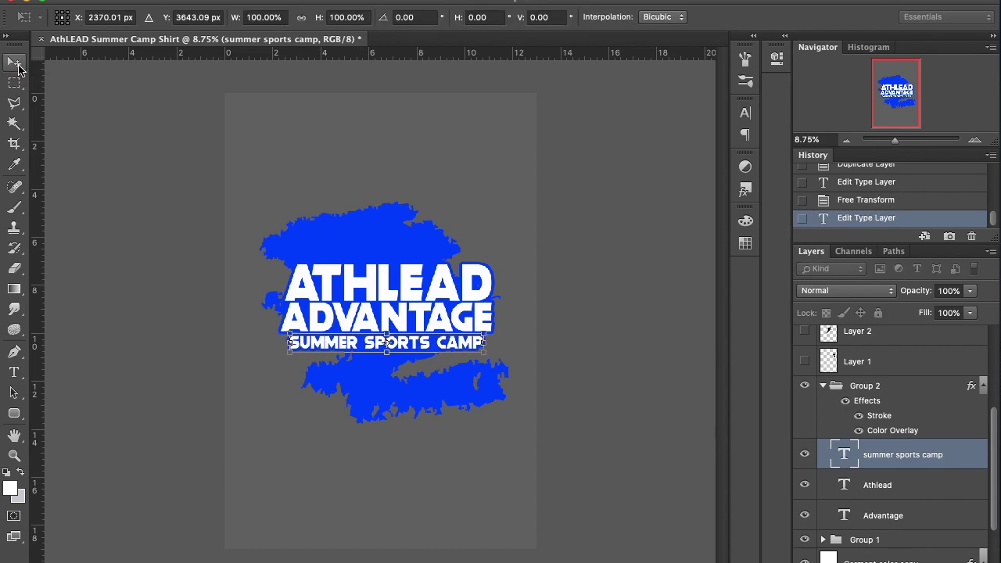
{"action": "key", "text": "Up"}
{"action": "key", "text": "Right"}
{"action": "key", "text": "Return"}
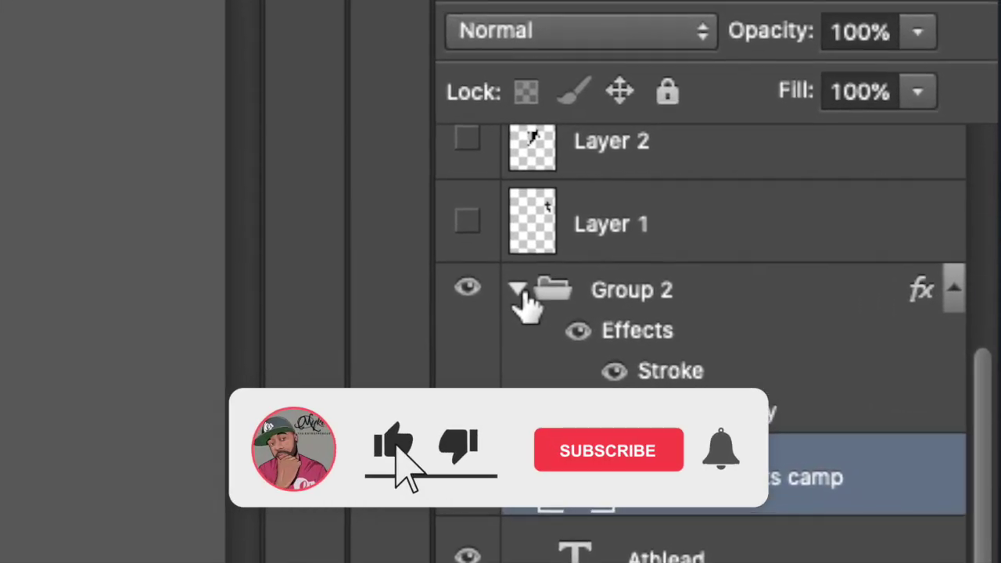
Collapse Group 2 and preview its Stroke and Color Overlay effects by switching each off and on.
{"action": "left_click", "coordinate": [518, 293]}
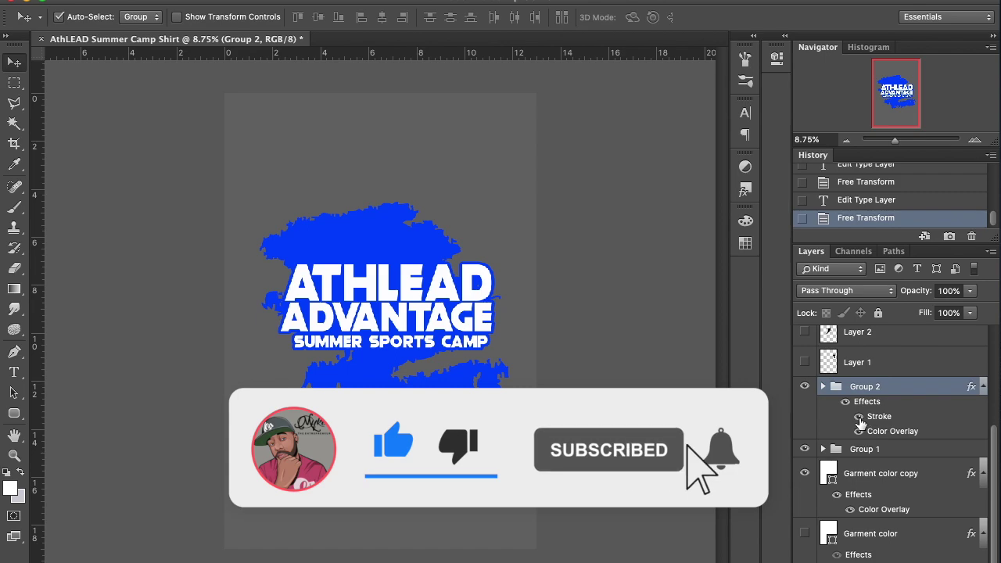
{"action": "left_click", "coordinate": [859, 417]}
{"action": "left_click", "coordinate": [859, 417]}
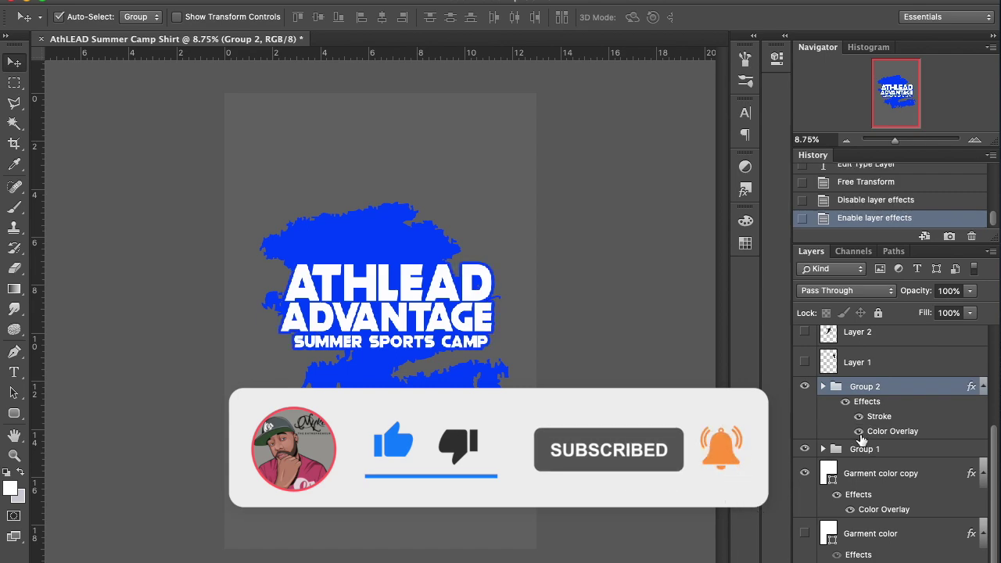
{"action": "left_click", "coordinate": [859, 432]}
{"action": "left_click", "coordinate": [859, 431]}
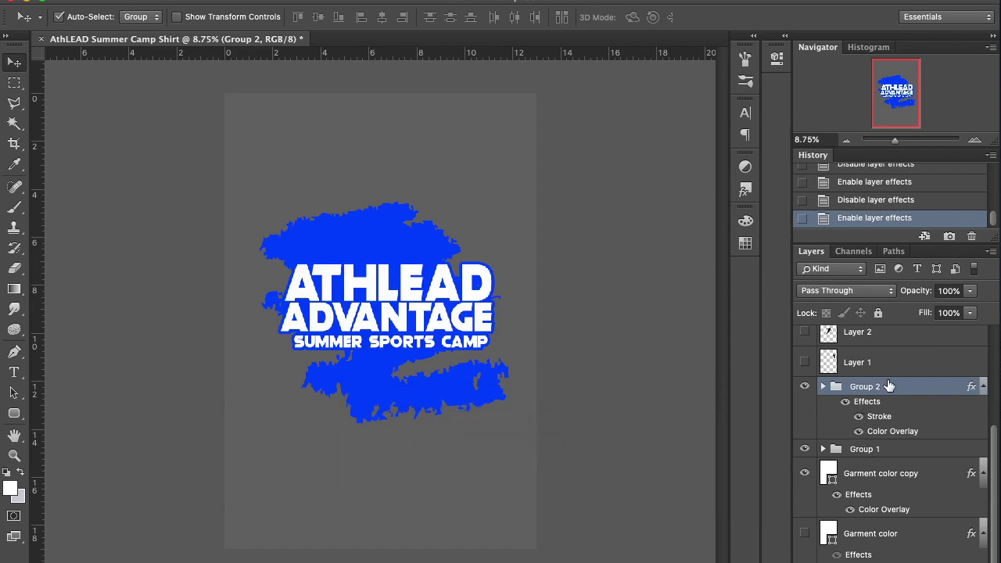
Make the soccer player silhouette on Layer 1 visible and select that layer.
{"action": "scroll", "coordinate": [889, 385], "scroll_direction": "up", "scroll_amount": 2}
{"action": "left_click", "coordinate": [805, 403]}
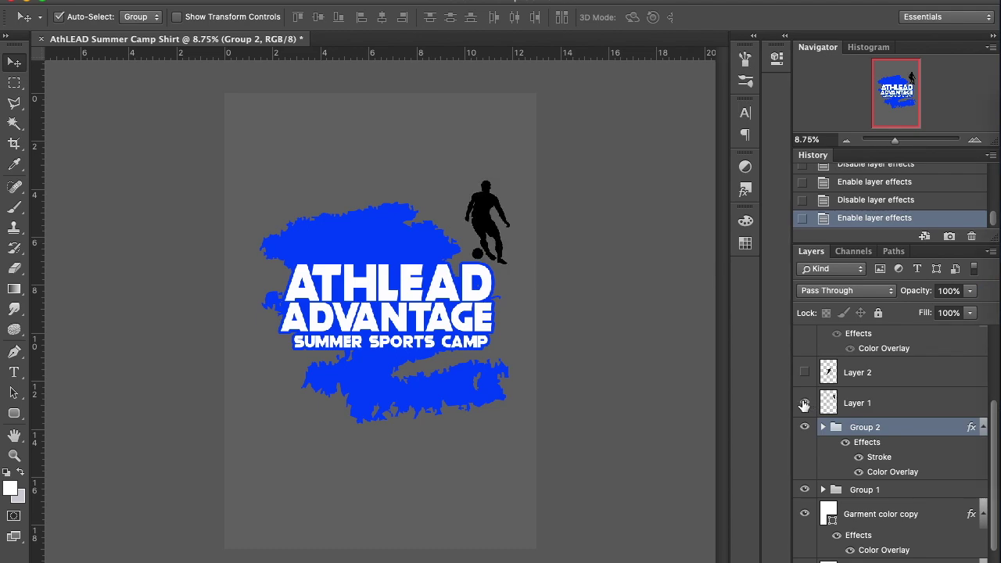
{"action": "left_click", "coordinate": [902, 413]}
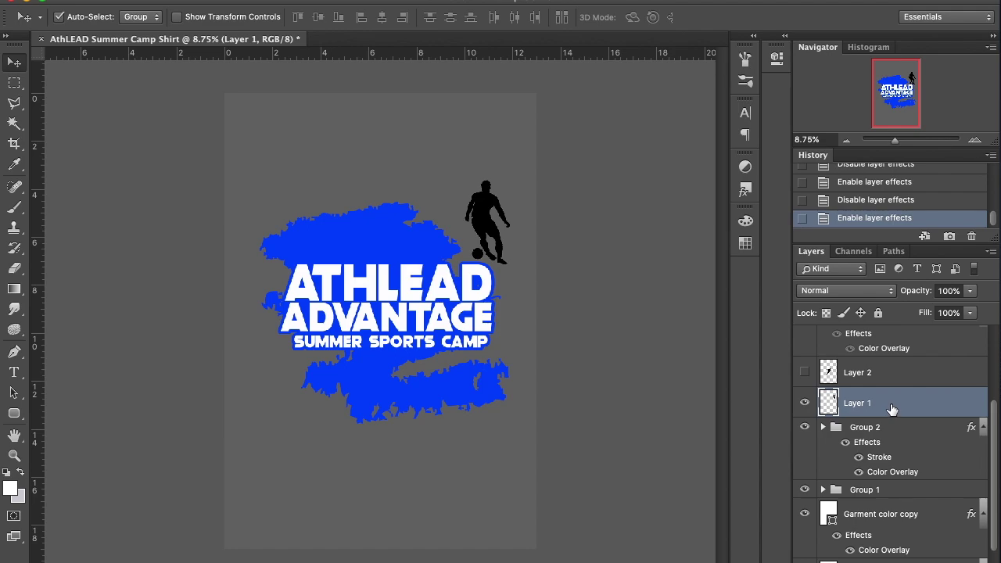
Apply a Color Overlay to the soccer player silhouette on Layer 1, sampling the blue of the paint splash.
{"action": "double_click", "coordinate": [891, 409]}
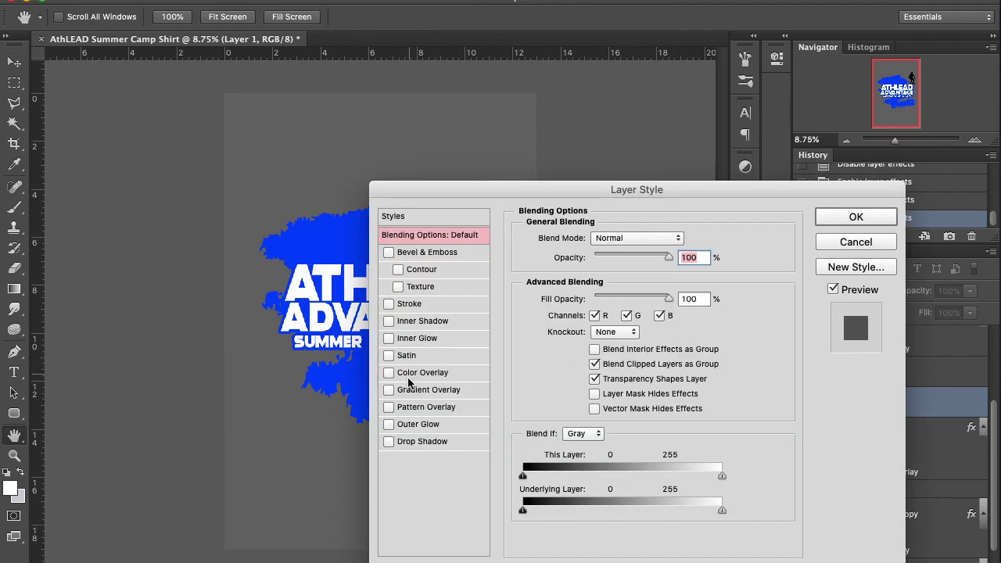
{"action": "left_click_drag", "start_coordinate": [412, 187], "coordinate": [649, 153]}
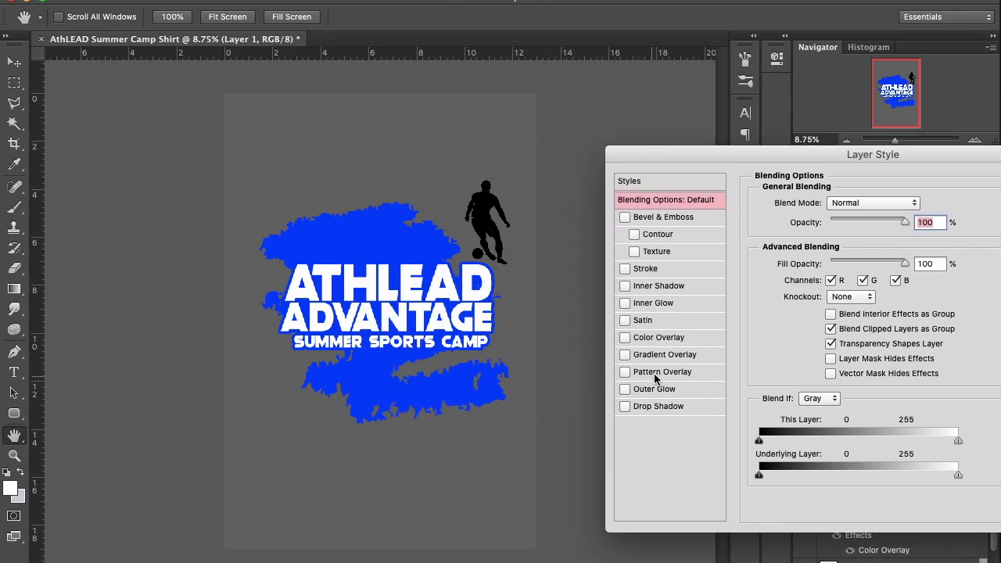
{"action": "left_click", "coordinate": [629, 342]}
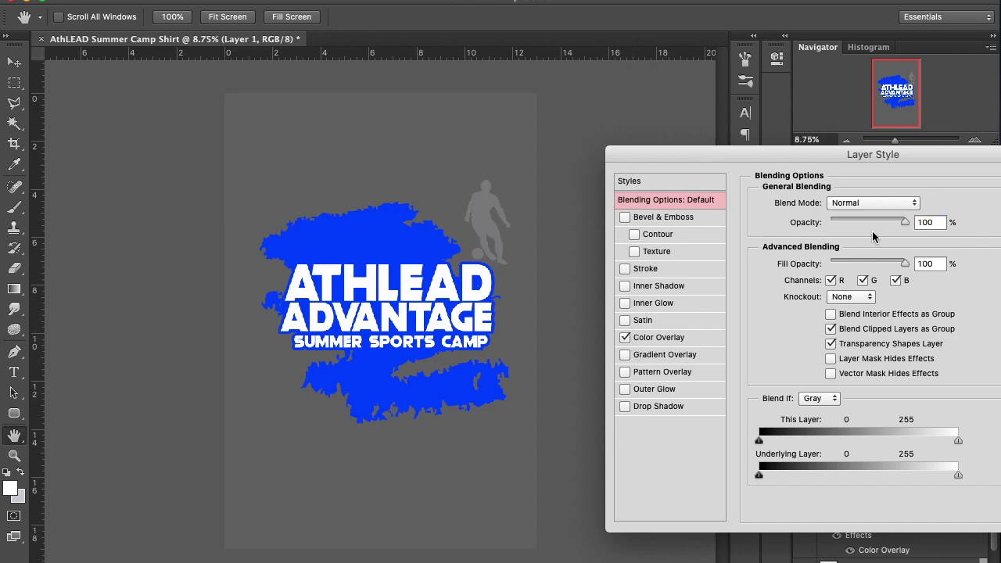
{"action": "left_click", "coordinate": [656, 339]}
{"action": "left_click", "coordinate": [914, 207]}
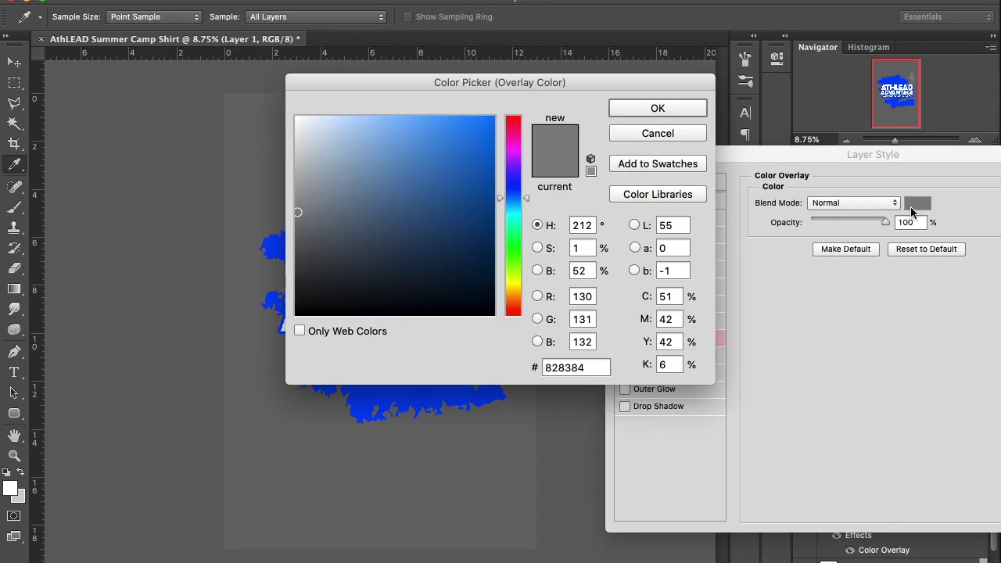
{"action": "left_click", "coordinate": [367, 399]}
{"action": "left_click", "coordinate": [636, 111]}
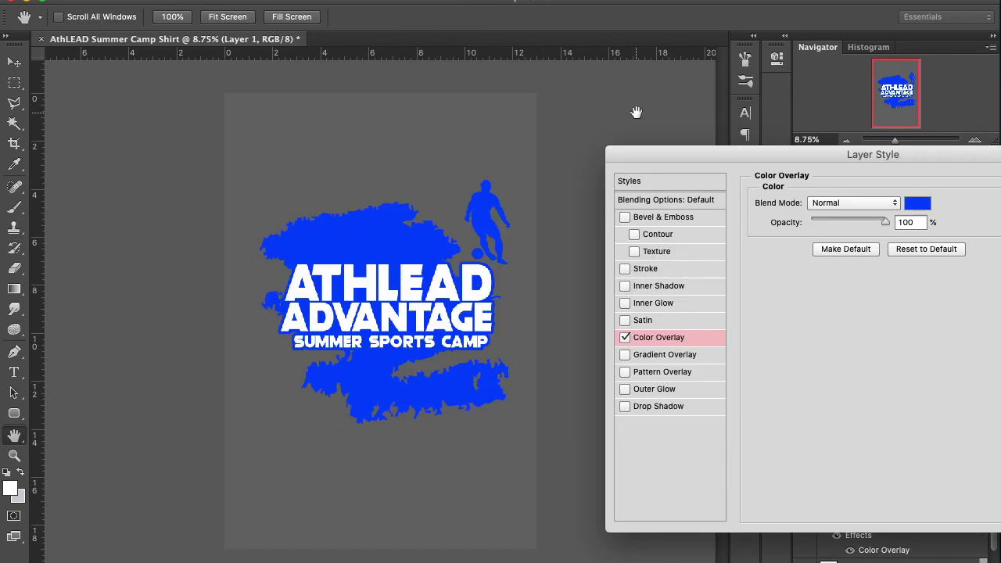
{"action": "left_click_drag", "start_coordinate": [736, 157], "coordinate": [557, 148]}
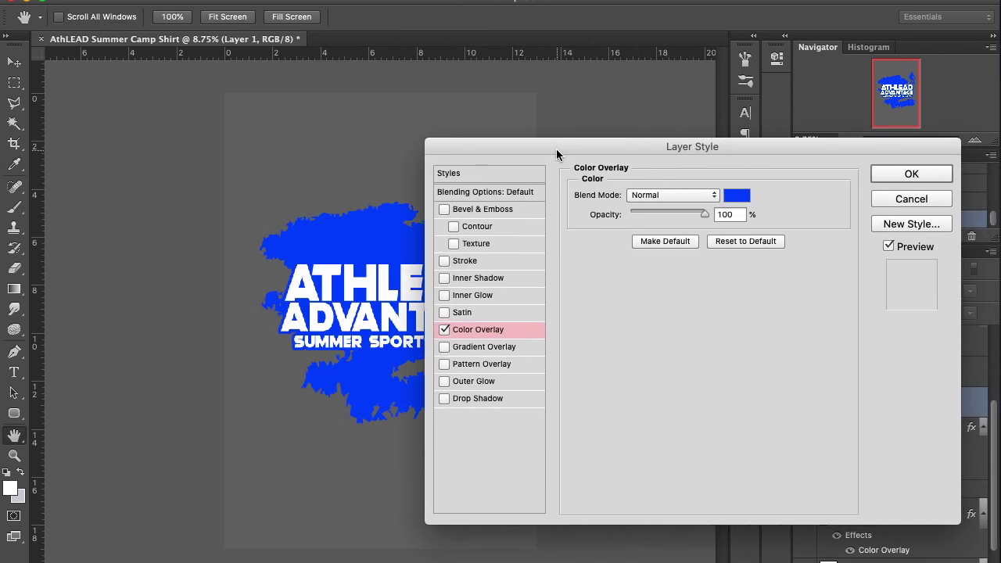
{"action": "left_click", "coordinate": [893, 174]}
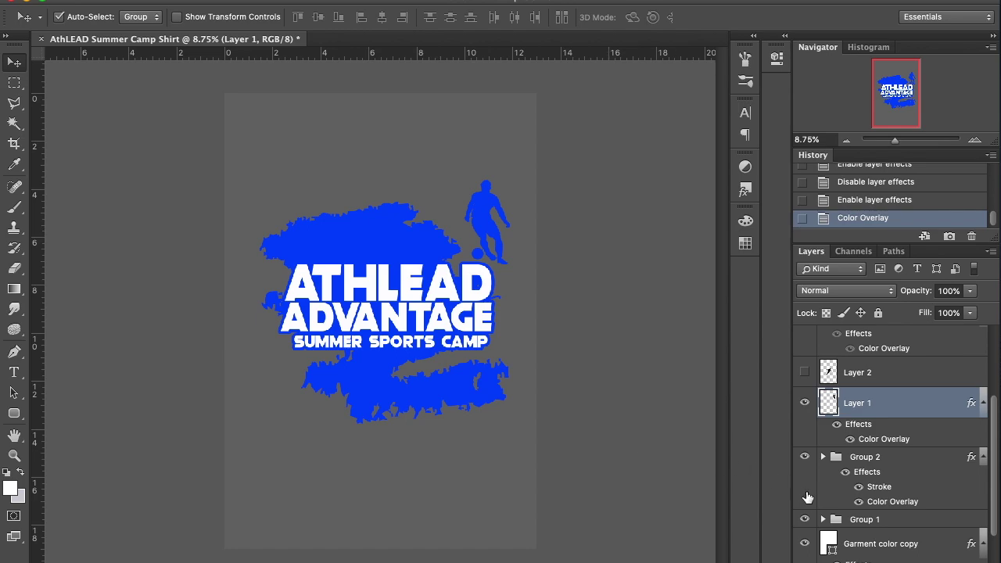
Show the basketball player on Layer 2, scale it to about 60%, and place it at the splash's upper-left edge above the title.
{"action": "scroll", "coordinate": [911, 468], "scroll_direction": "up", "scroll_amount": 3}
{"action": "left_click", "coordinate": [805, 441]}
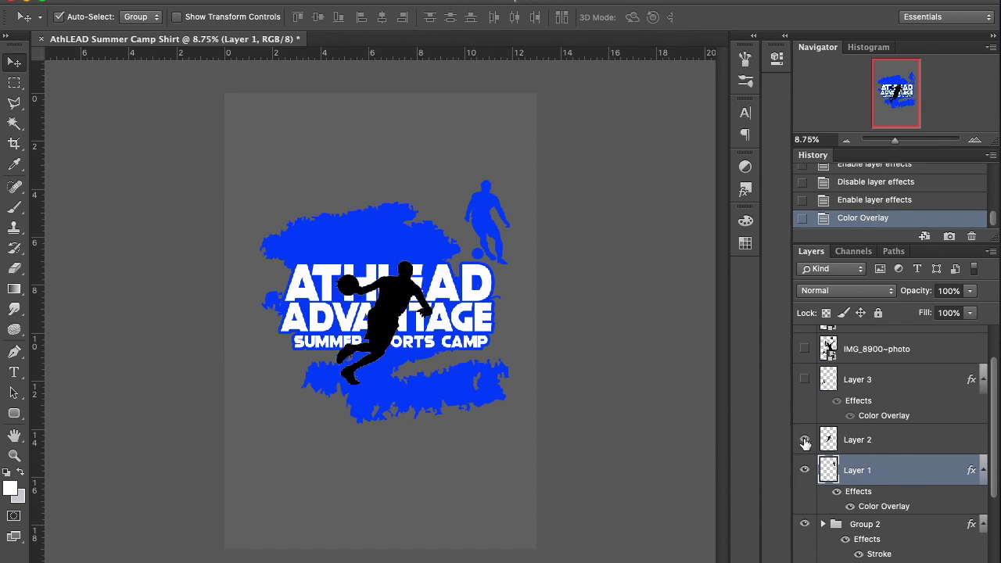
{"action": "left_click", "coordinate": [907, 448]}
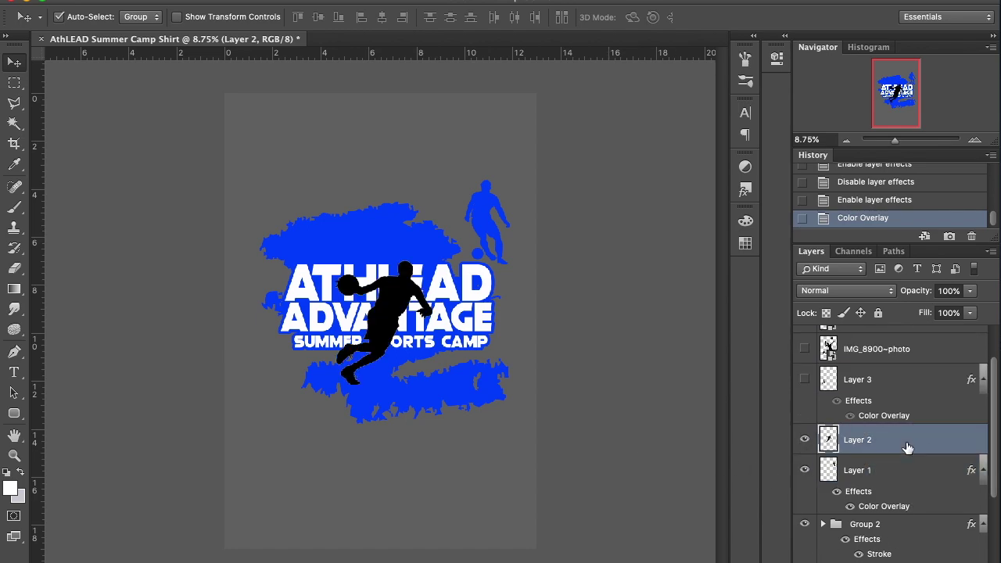
{"action": "key", "text": "ctrl+t"}
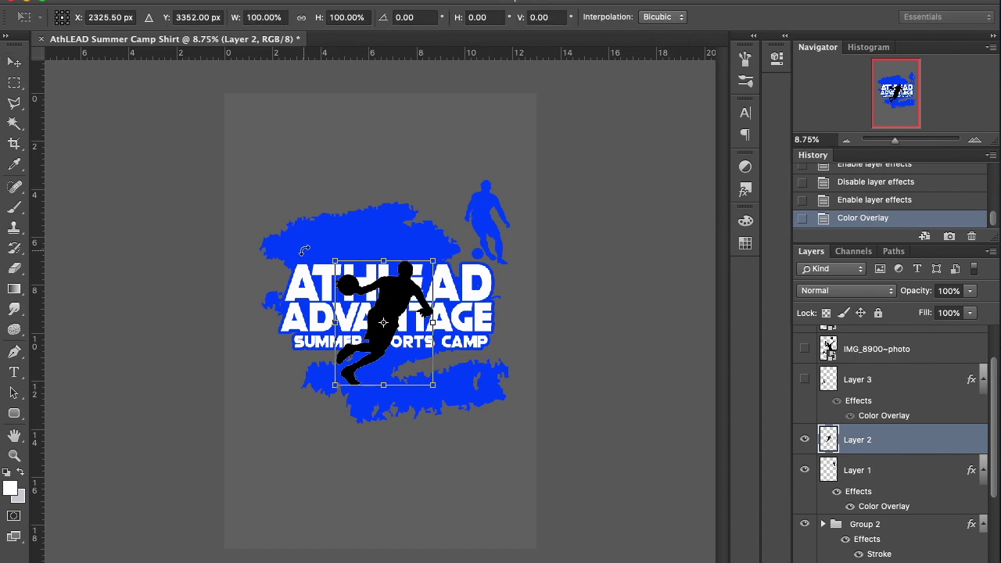
{"action": "left_click_drag", "start_coordinate": [334, 258], "coordinate": [390, 297]}
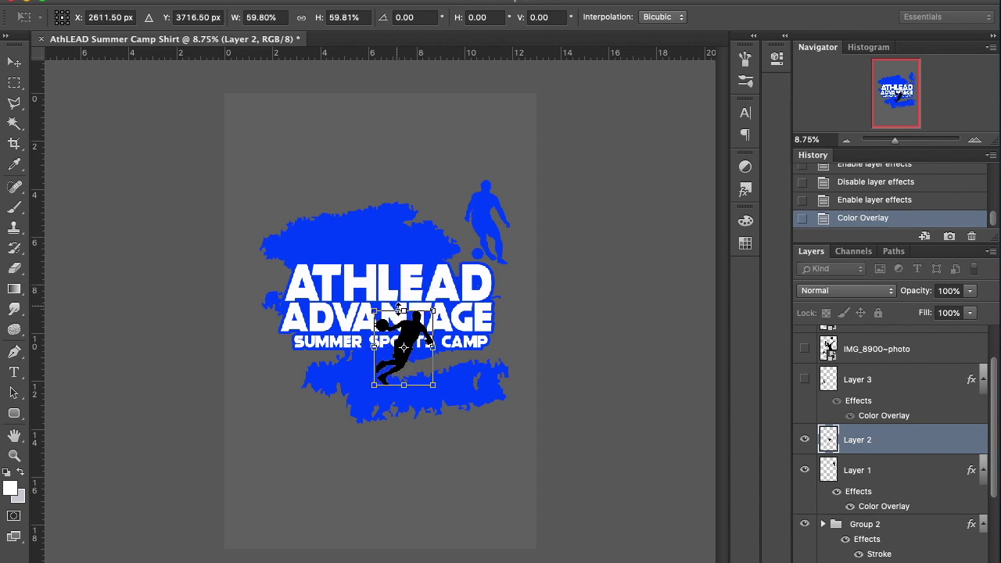
{"action": "left_click_drag", "start_coordinate": [408, 333], "coordinate": [290, 236]}
{"action": "key", "text": "Return"}
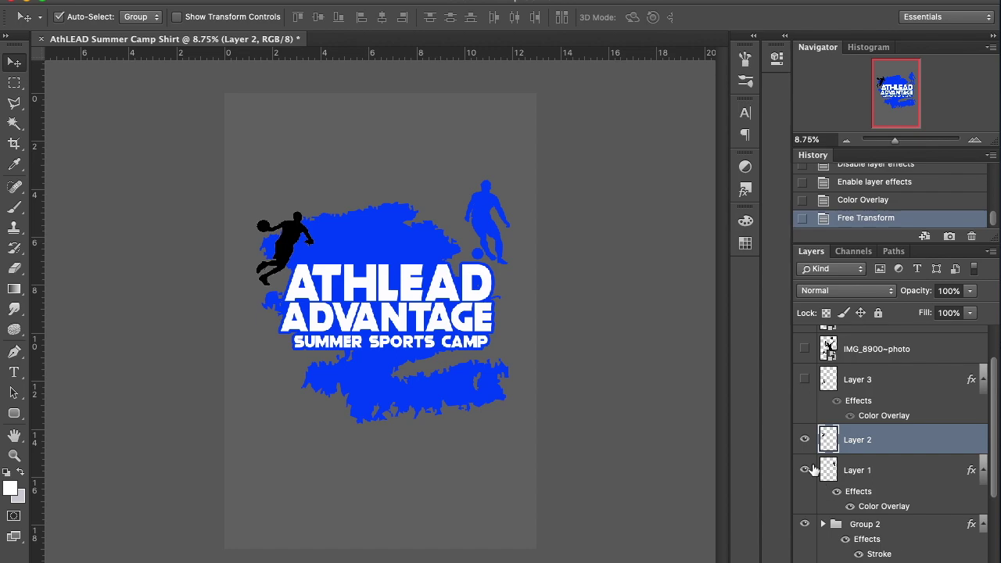
Apply a Color Overlay to the basketball player on Layer 2 using the splash's blue, 0246ff.
{"action": "double_click", "coordinate": [904, 449]}
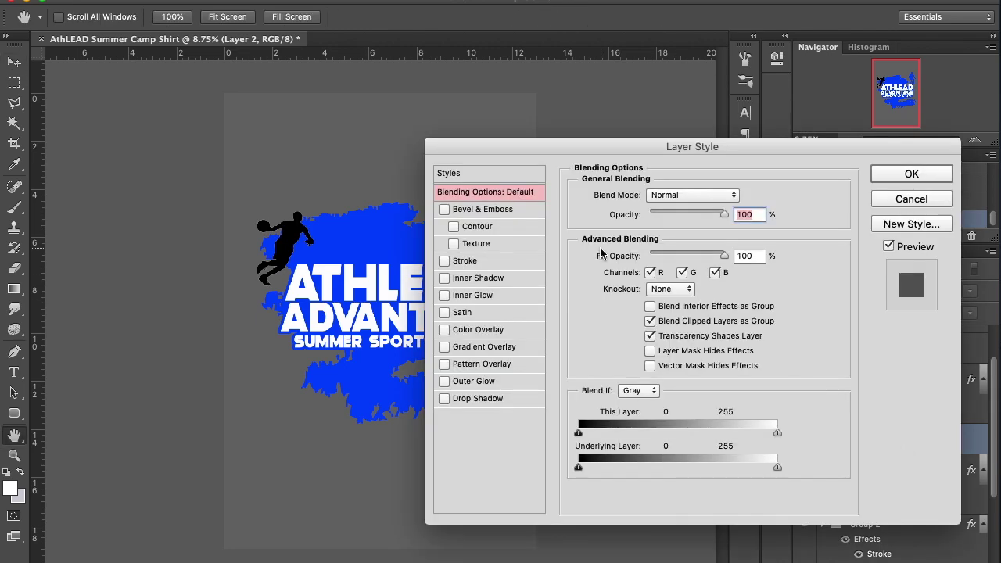
{"action": "left_click", "coordinate": [478, 333]}
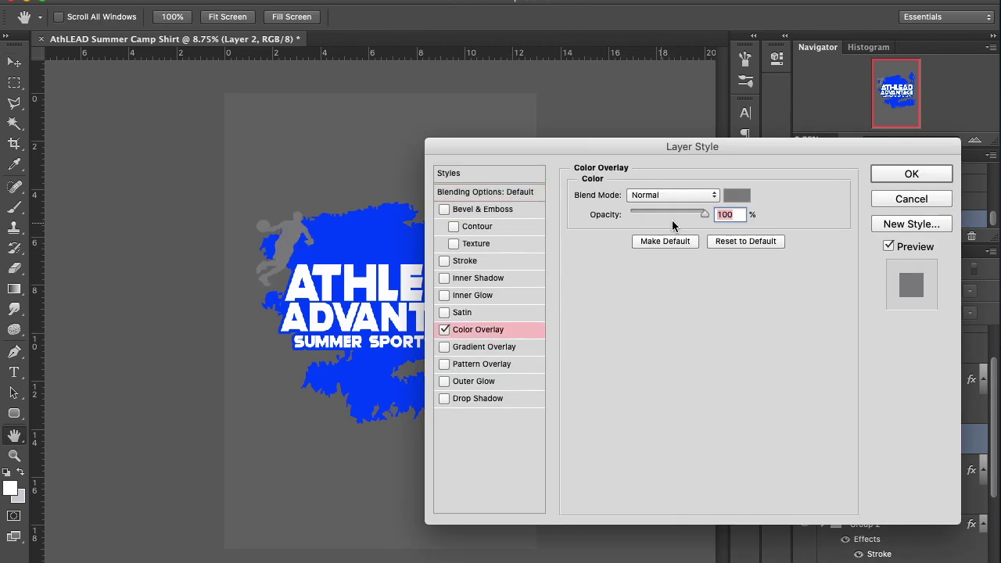
{"action": "left_click", "coordinate": [735, 195]}
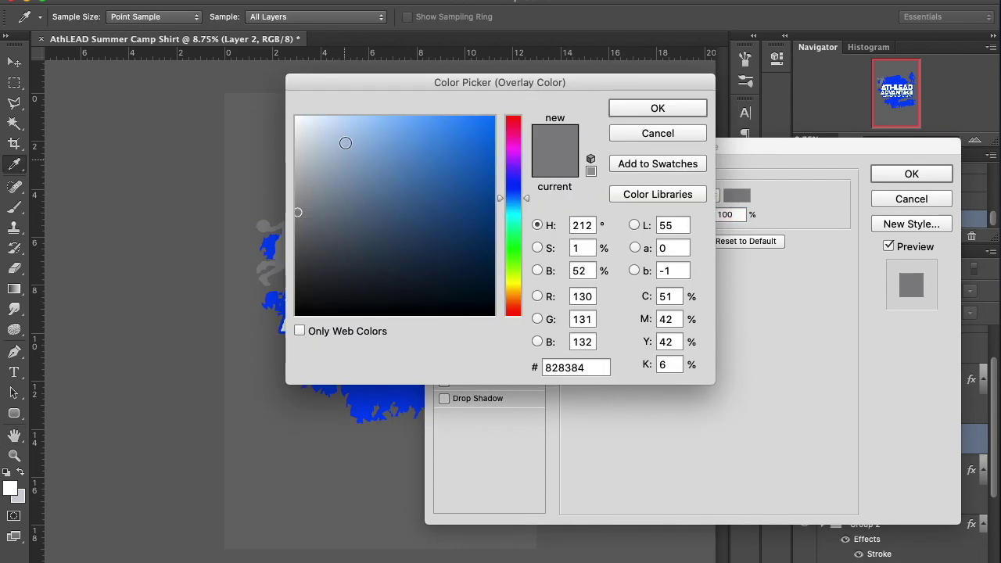
{"action": "left_click_drag", "start_coordinate": [339, 90], "coordinate": [577, 186]}
{"action": "left_click", "coordinate": [357, 239]}
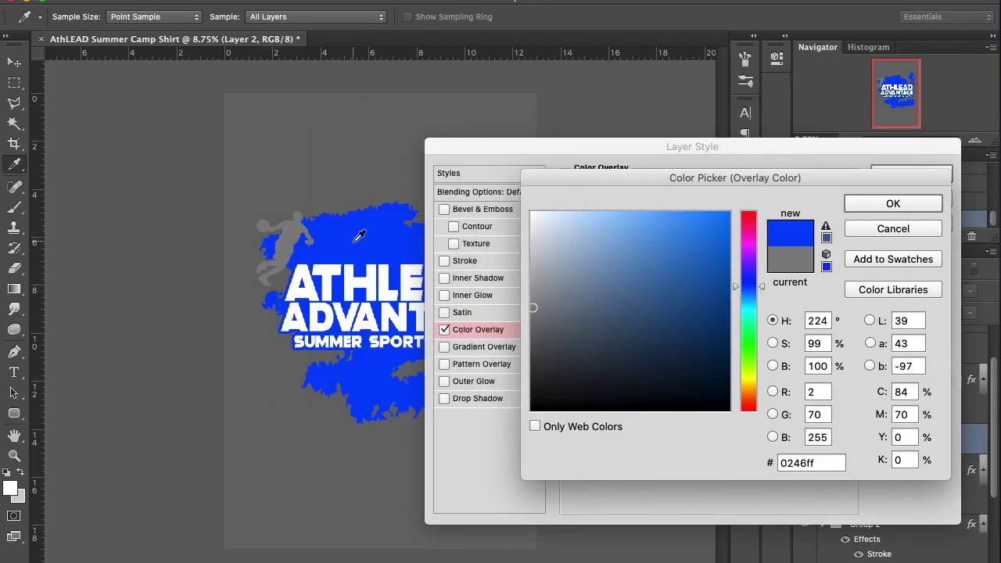
{"action": "left_click", "coordinate": [877, 203]}
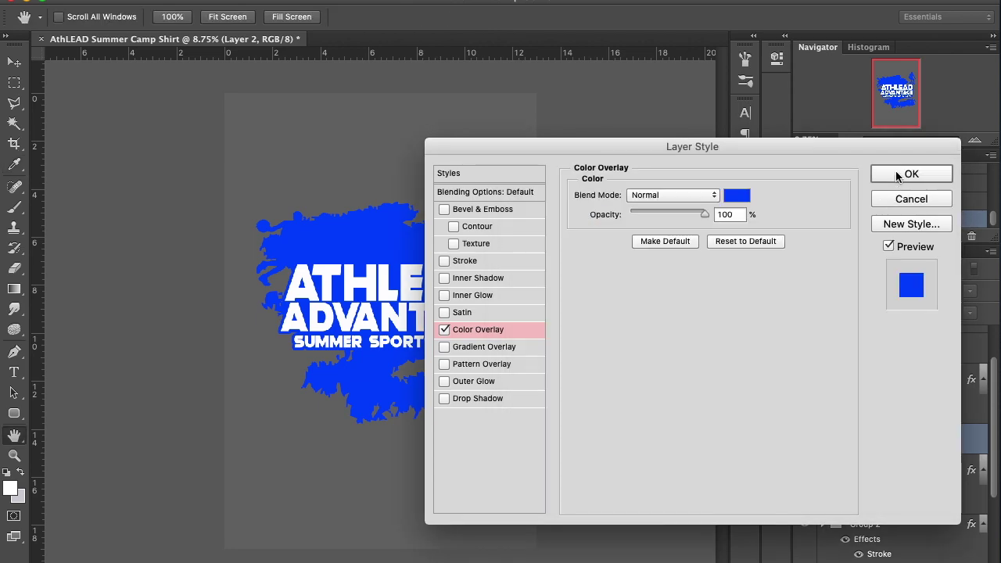
{"action": "left_click", "coordinate": [896, 172]}
Narrow the upper paint splash, layer s in Group 1, to about 88.5% width from its left edge and extend its right edge slightly.
{"action": "scroll", "coordinate": [871, 432], "scroll_direction": "down", "scroll_amount": 5}
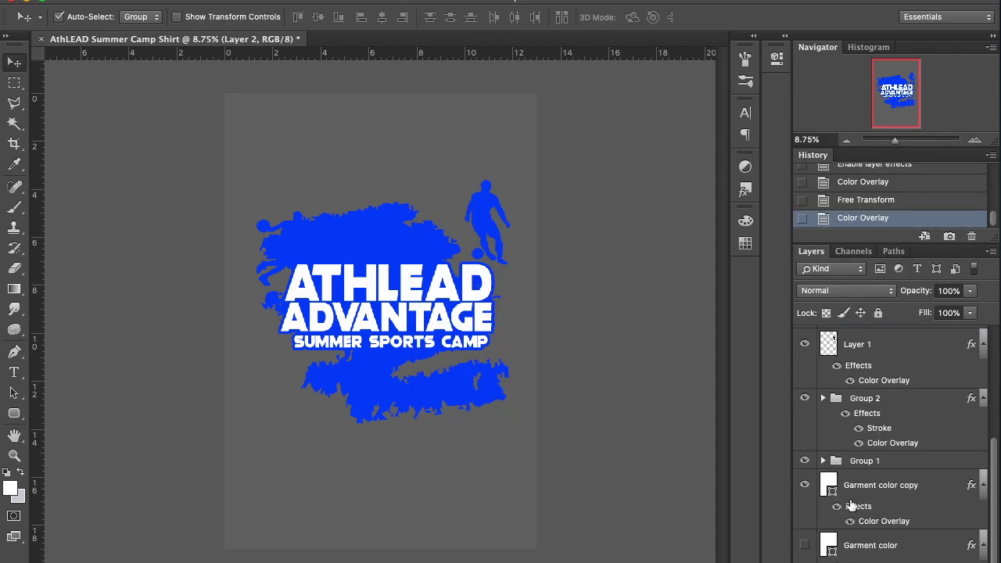
{"action": "left_click", "coordinate": [823, 399]}
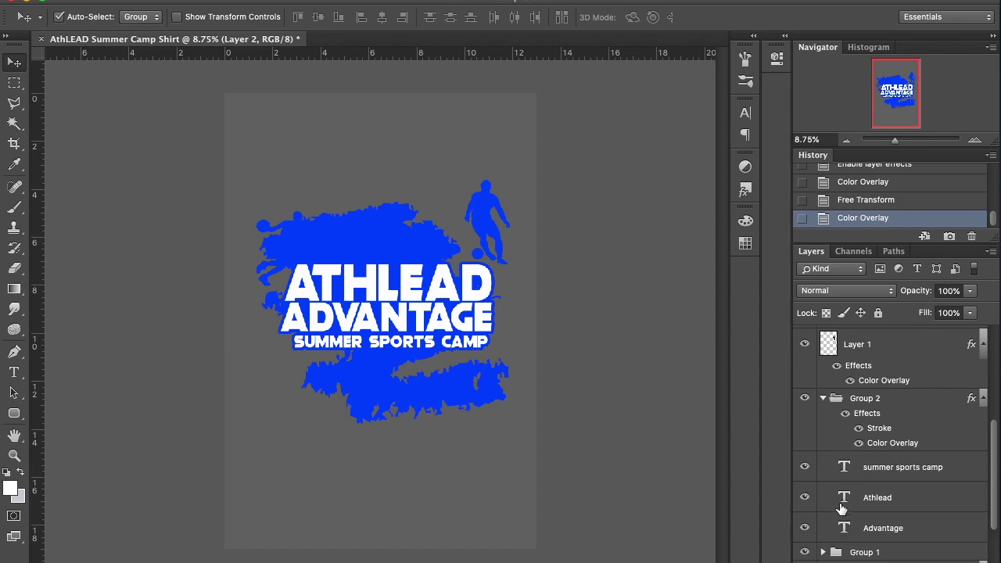
{"action": "left_click", "coordinate": [823, 399]}
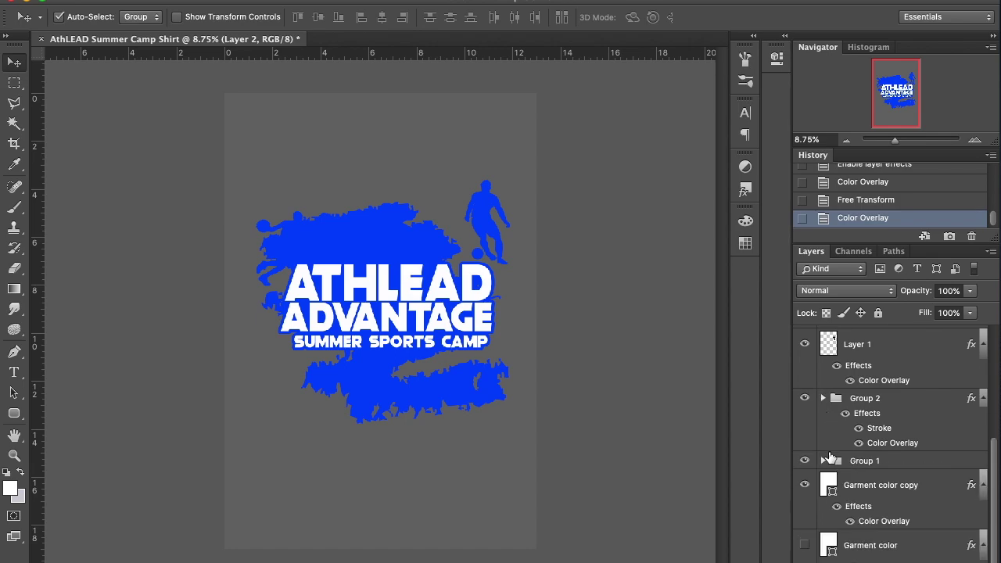
{"action": "left_click", "coordinate": [823, 461]}
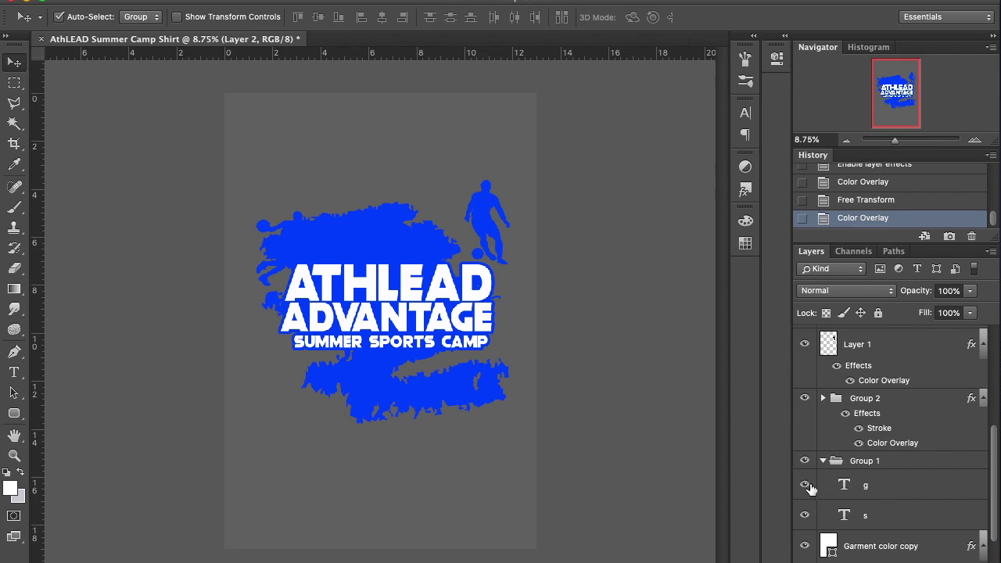
{"action": "left_click", "coordinate": [808, 487]}
{"action": "left_click", "coordinate": [806, 518]}
{"action": "left_click", "coordinate": [886, 527]}
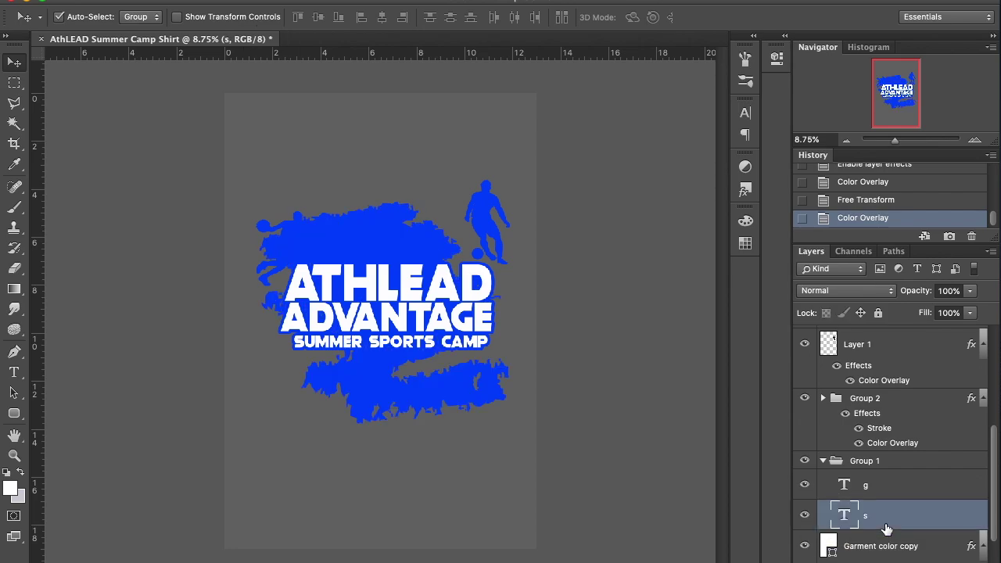
{"action": "key", "text": "ctrl+t"}
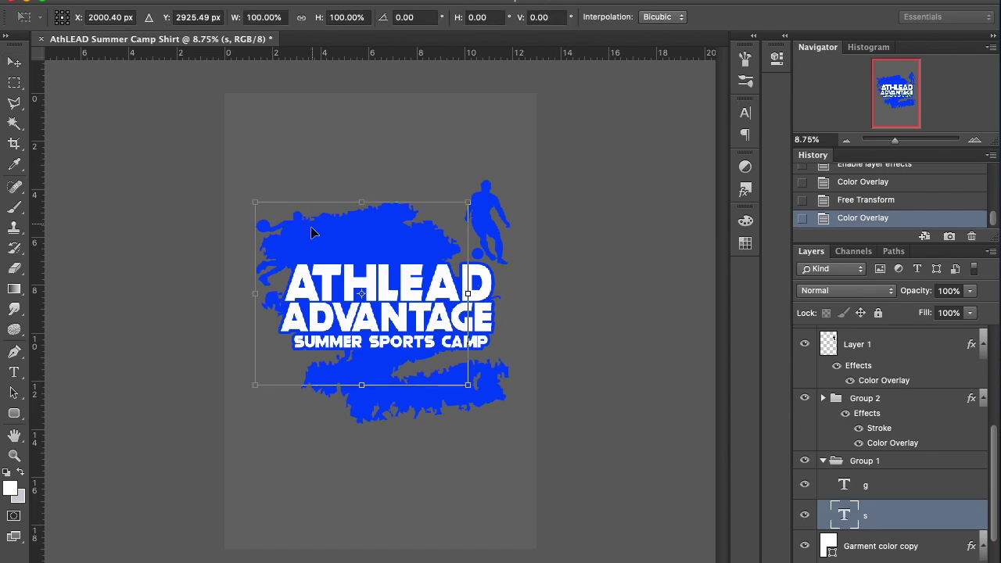
{"action": "left_click_drag", "start_coordinate": [256, 296], "coordinate": [317, 297]}
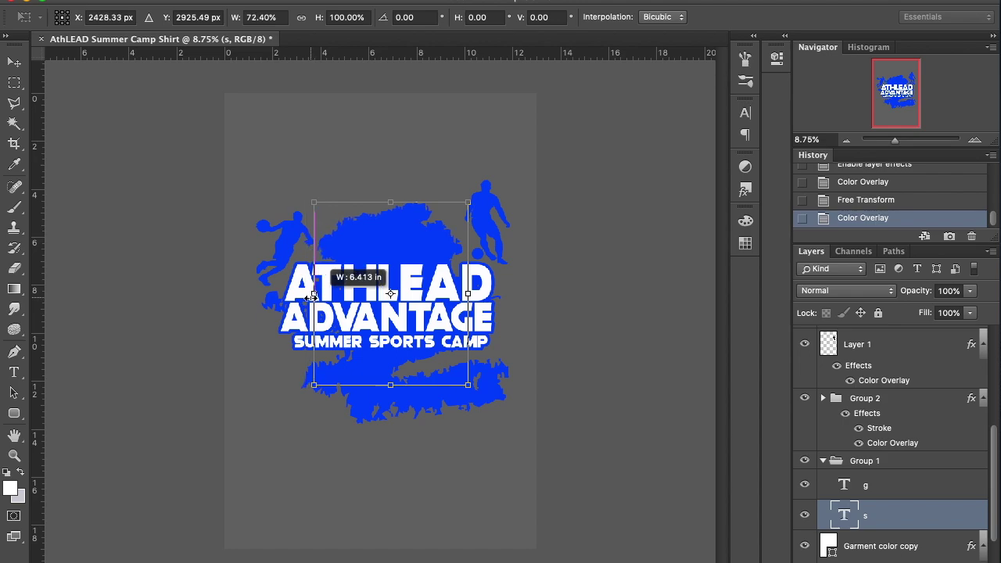
{"action": "left_click_drag", "start_coordinate": [311, 296], "coordinate": [279, 300]}
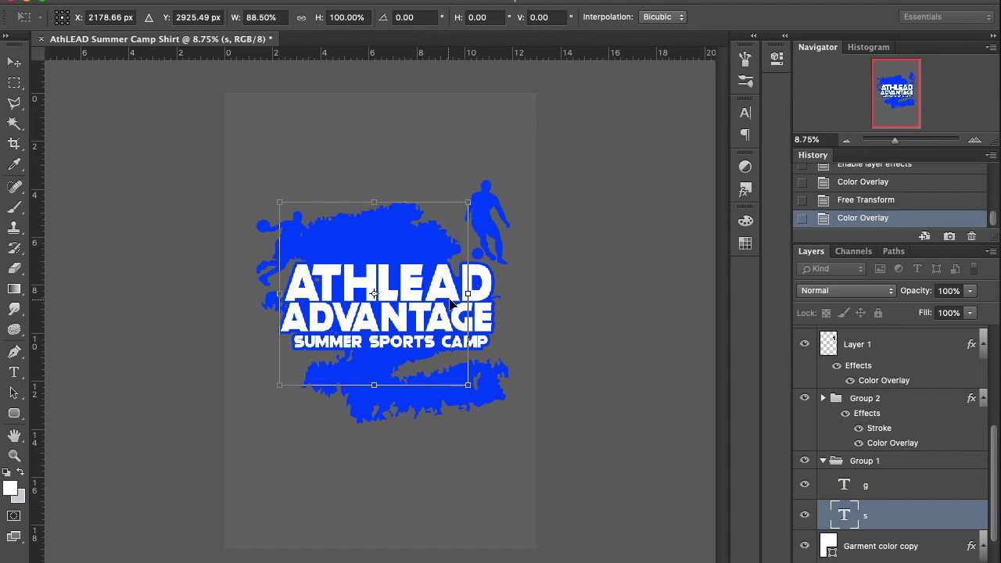
{"action": "left_click_drag", "start_coordinate": [475, 292], "coordinate": [480, 293]}
{"action": "key", "text": "Return"}
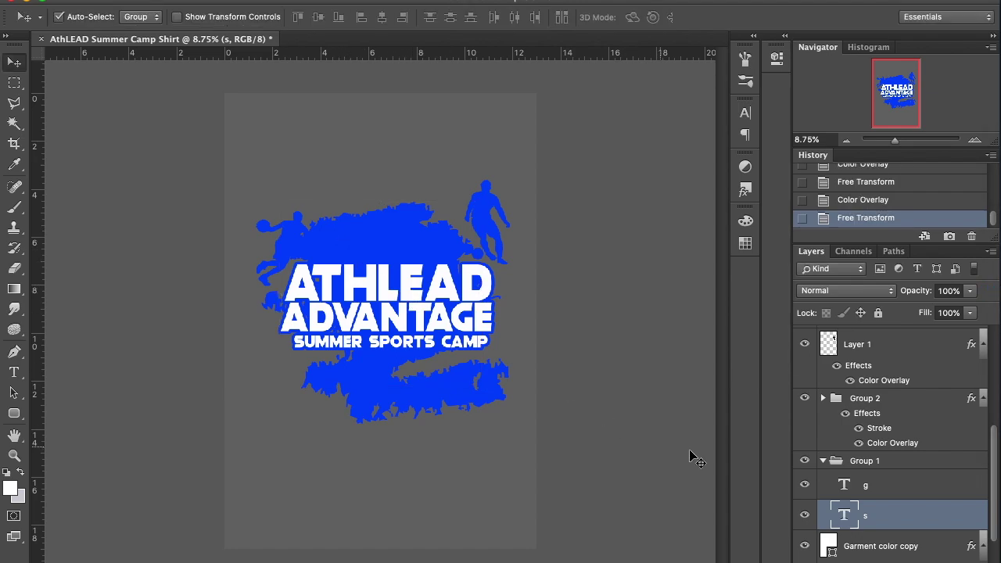
Select the basketball player on Layer 2 and put it into Free Transform.
{"action": "scroll", "coordinate": [886, 468], "scroll_direction": "up", "scroll_amount": 5}
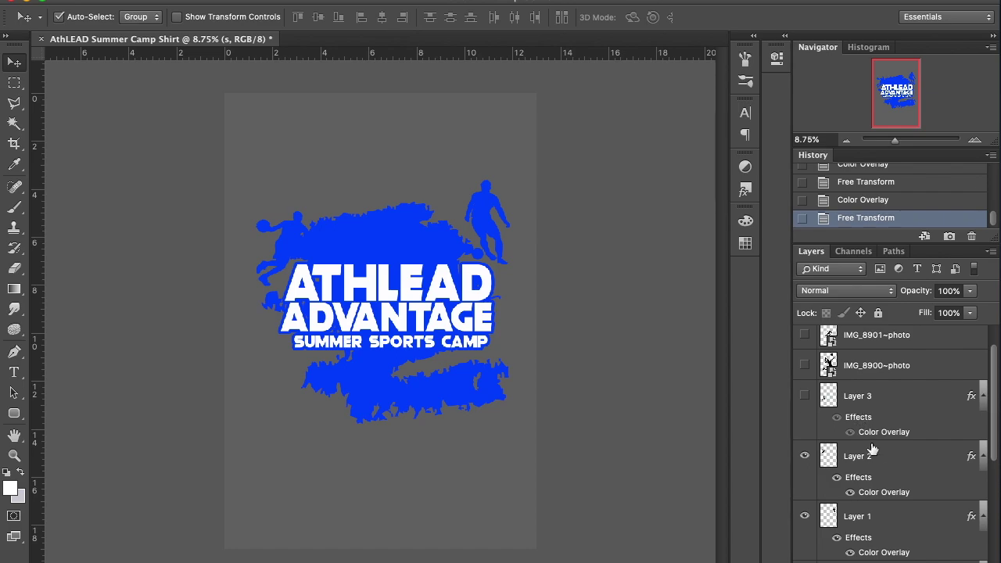
{"action": "left_click", "coordinate": [887, 463]}
{"action": "key", "text": "ctrl+t"}
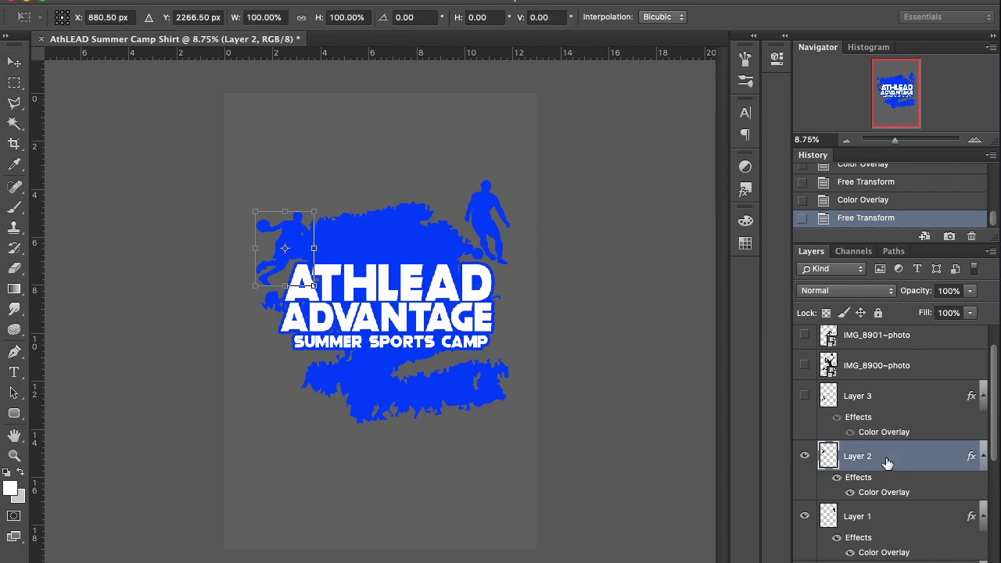
{"action": "key", "text": "Up"}
{"action": "key", "text": "Up"}
{"action": "key", "text": "Up"}
{"action": "key", "text": "Up"}
{"action": "key", "text": "Up"}
{"action": "key", "text": "Up"}
{"action": "key", "text": "Up"}
{"action": "key", "text": "Up"}
{"action": "key", "text": "Up"}
{"action": "key", "text": "Up"}
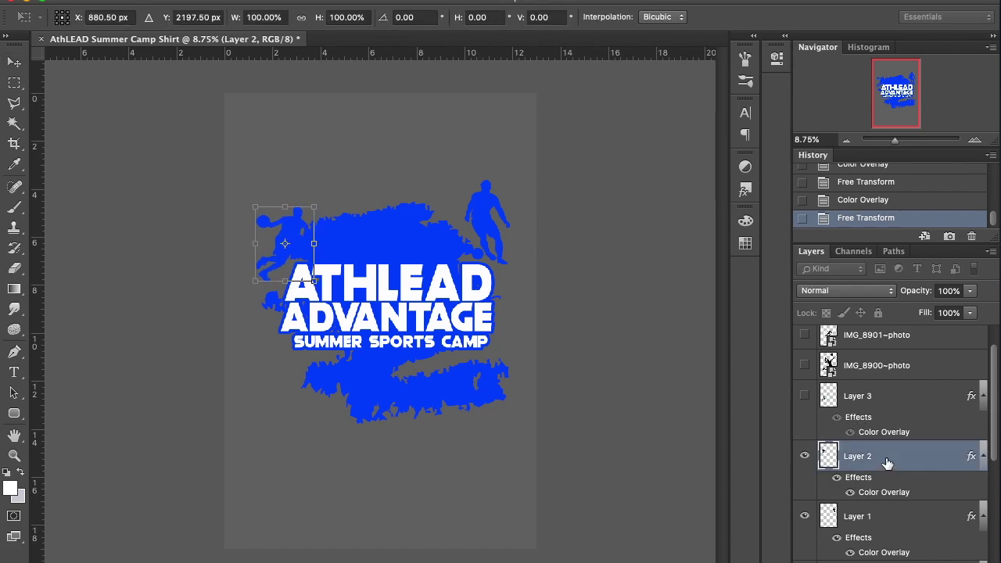
{"action": "key", "text": "Down"}
{"action": "key", "text": "Down"}
{"action": "key", "text": "Down"}
{"action": "key", "text": "Down"}
{"action": "key", "text": "Down"}
{"action": "key", "text": "Down"}
{"action": "key", "text": "Down"}
{"action": "key", "text": "Down"}
{"action": "key", "text": "Down"}
{"action": "key", "text": "Down"}
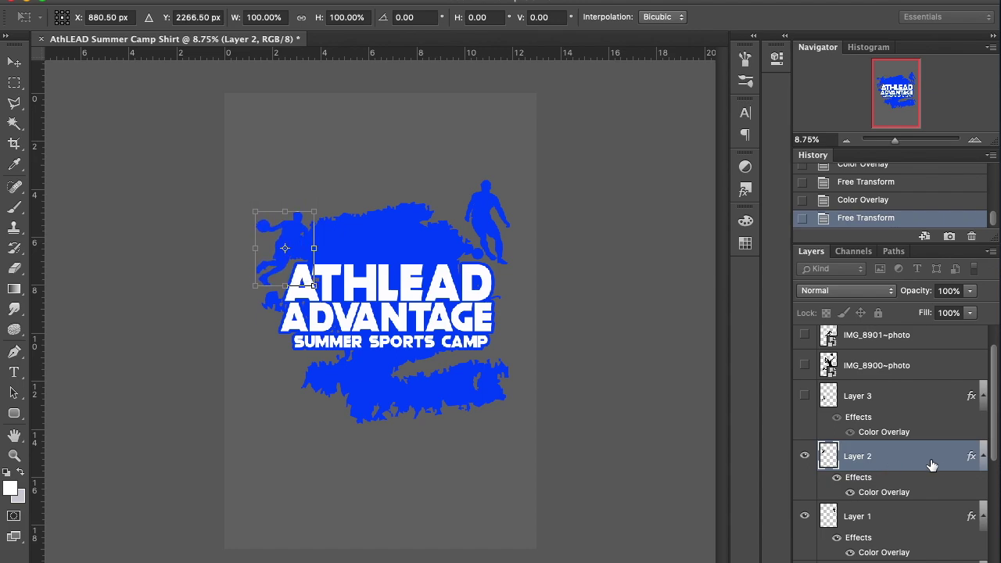
Enlarge the basketball player proportionally to about 142.5% and nudge it slightly down and left.
{"action": "left_click_drag", "start_coordinate": [315, 212], "coordinate": [349, 191]}
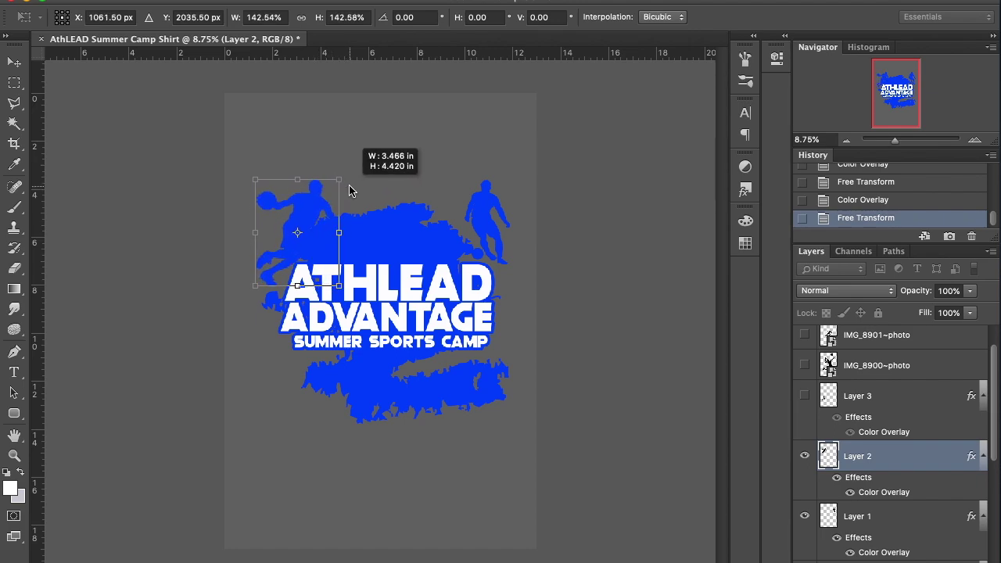
{"action": "key", "text": "Down"}
{"action": "key", "text": "Down"}
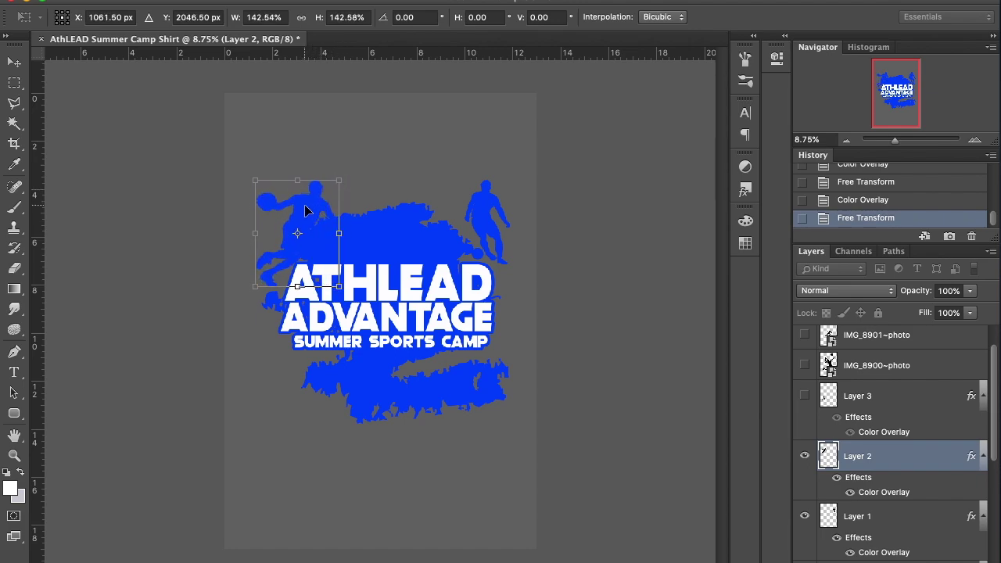
{"action": "key", "text": "Left"}
{"action": "key", "text": "Left"}
{"action": "key", "text": "Left"}
{"action": "key", "text": "Return"}
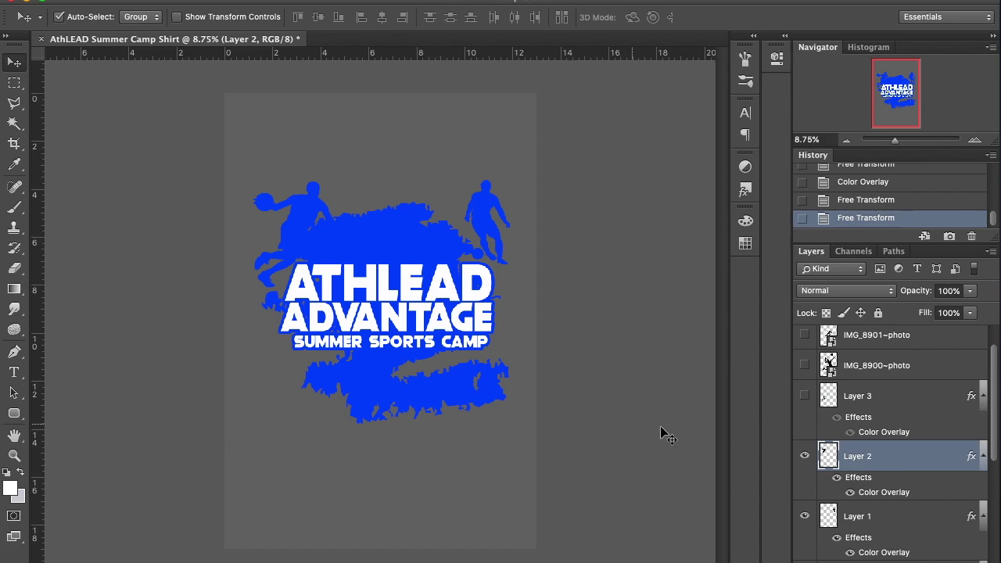
Enlarge the soccer player on Layer 1 proportionally to about 135.5%, extending it upward, and show the football player on Layer 3.
{"action": "left_click", "coordinate": [884, 518]}
{"action": "key", "text": "ctrl+t"}
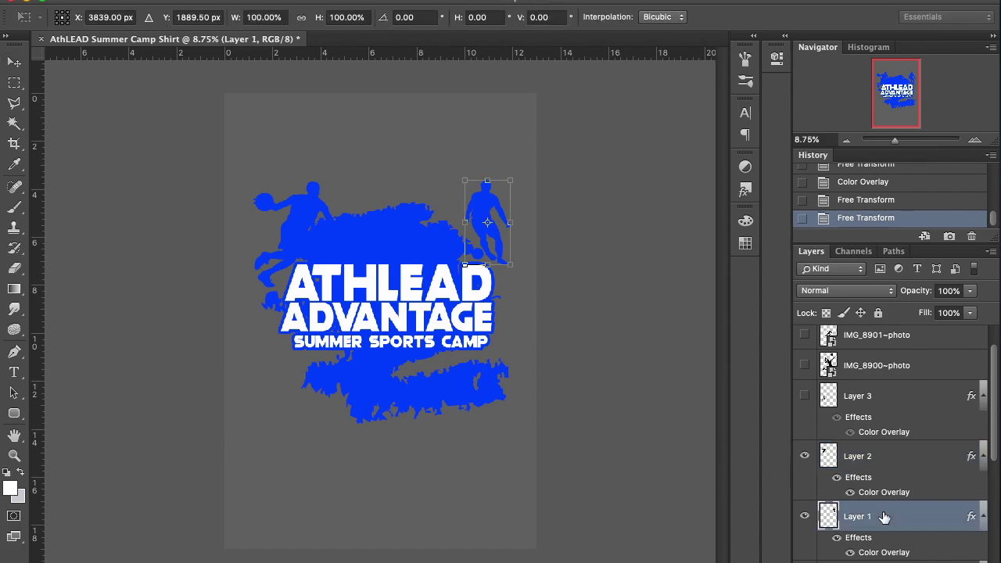
{"action": "left_click_drag", "start_coordinate": [463, 183], "coordinate": [483, 175]}
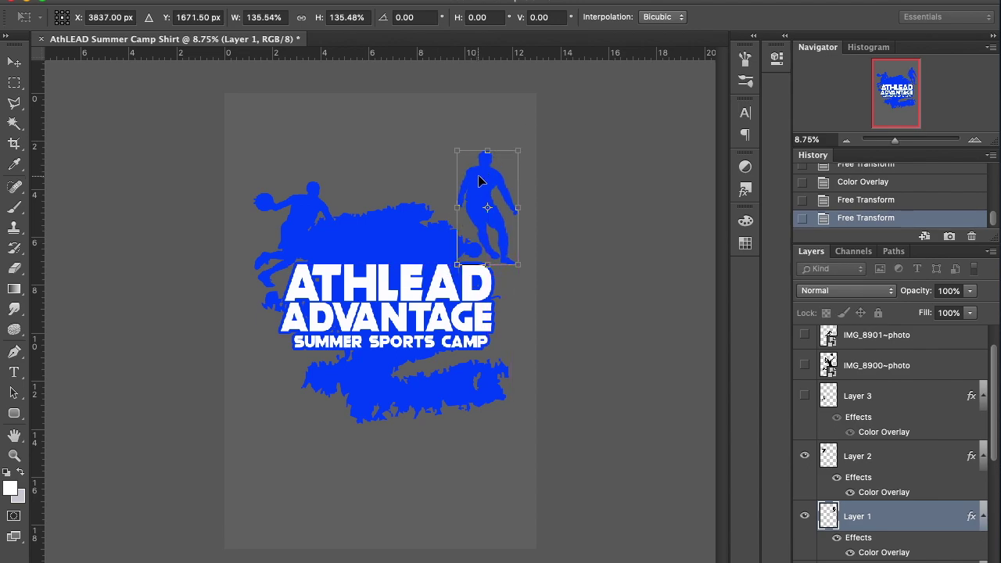
{"action": "key", "text": "Return"}
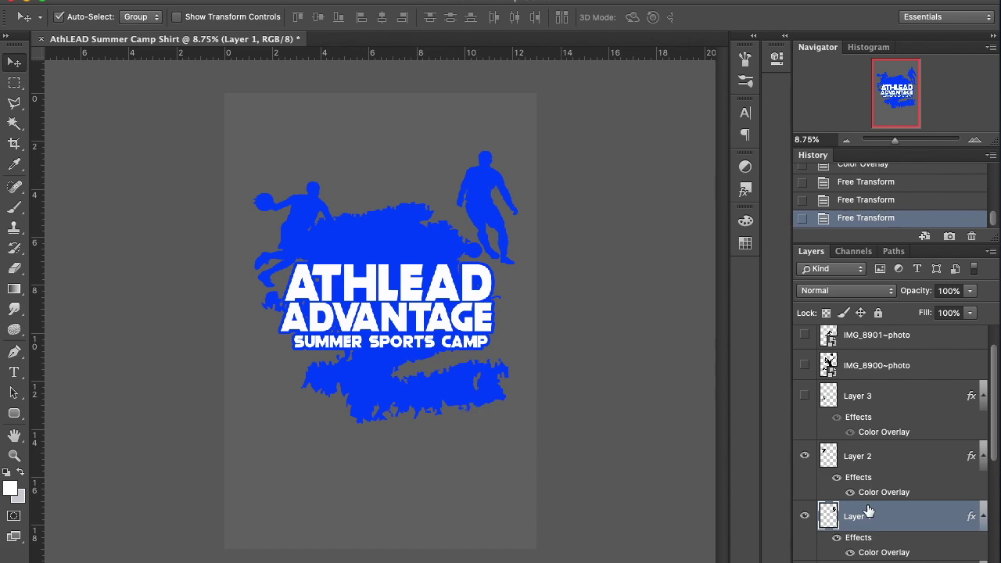
{"action": "left_click", "coordinate": [806, 396]}
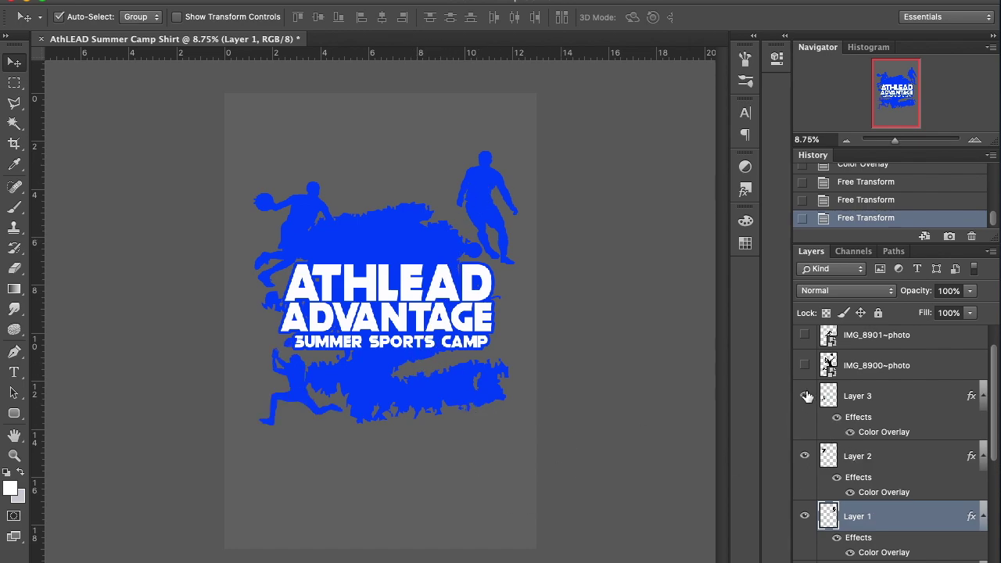
{"action": "key", "text": "super+t"}
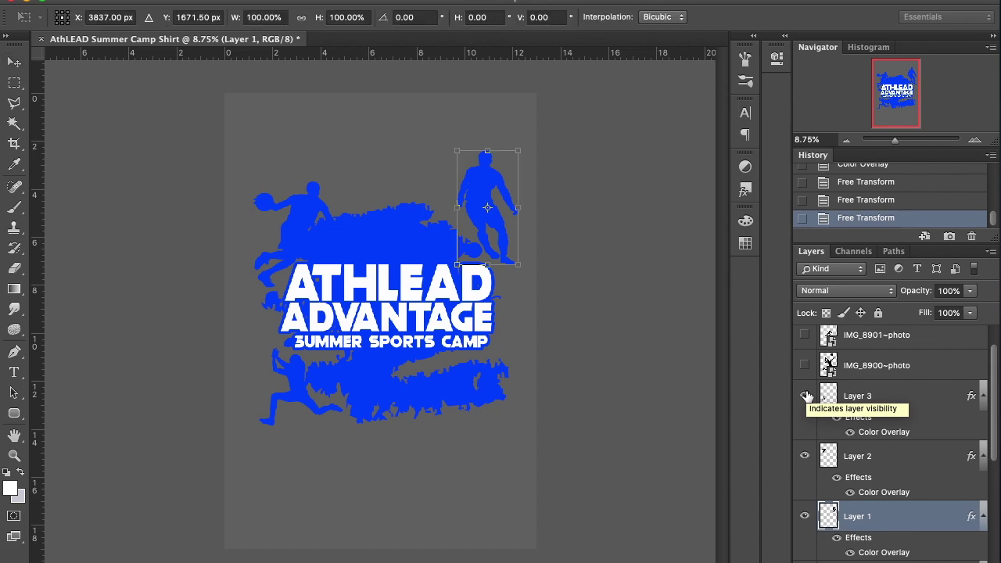
{"action": "double_click", "coordinate": [502, 175]}
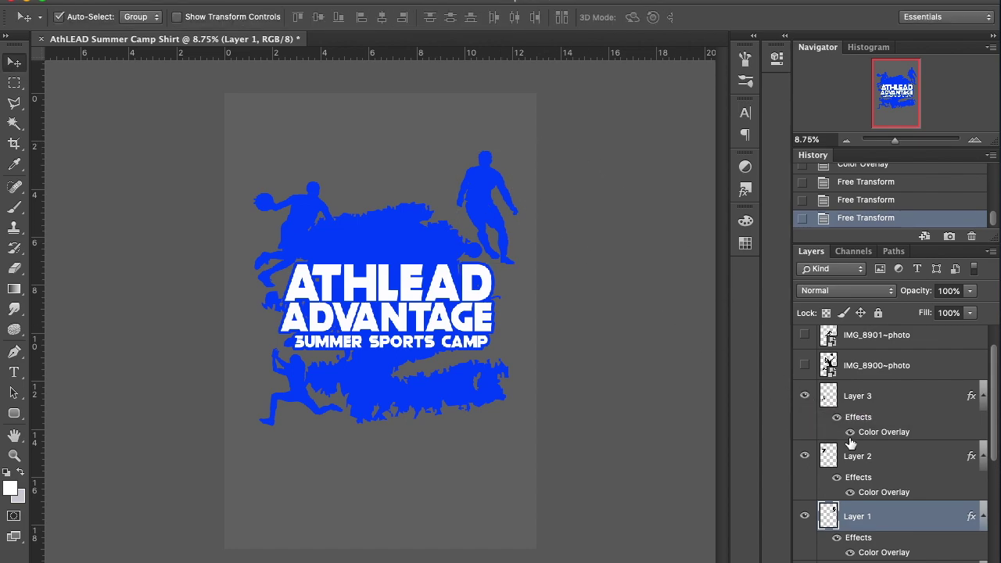
{"action": "left_click", "coordinate": [891, 456]}
{"action": "key", "text": "super+t"}
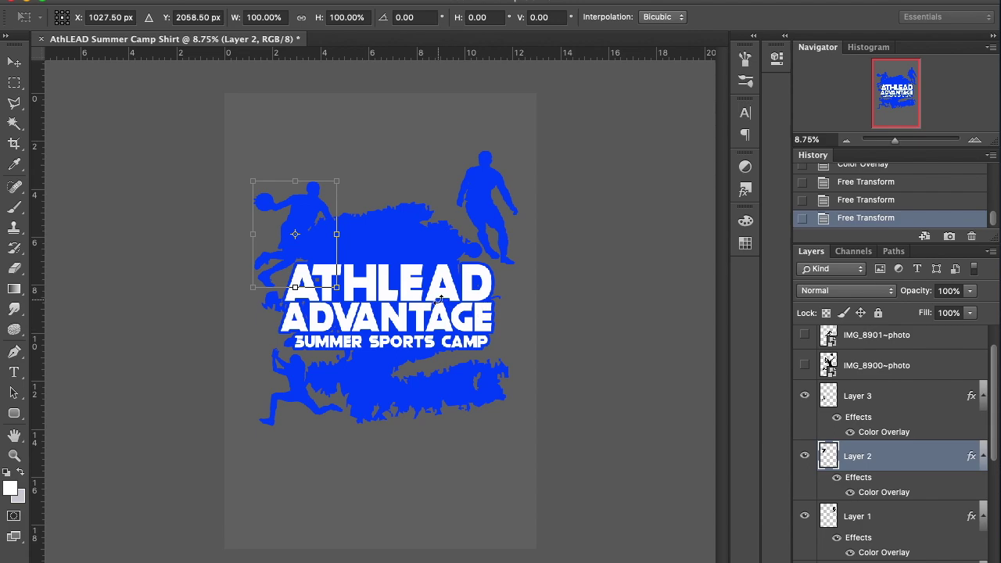
{"action": "double_click", "coordinate": [309, 201]}
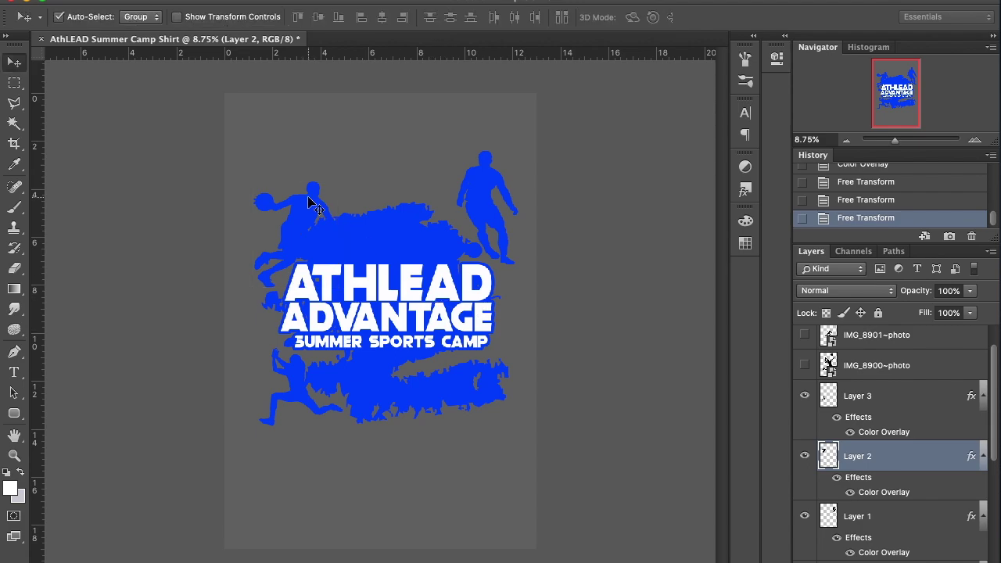
Enlarge the football player on Layer 3 to about 139%, rotate it about -11° and shift it slightly up and right.
{"action": "left_click", "coordinate": [913, 403]}
{"action": "key", "text": "super+t"}
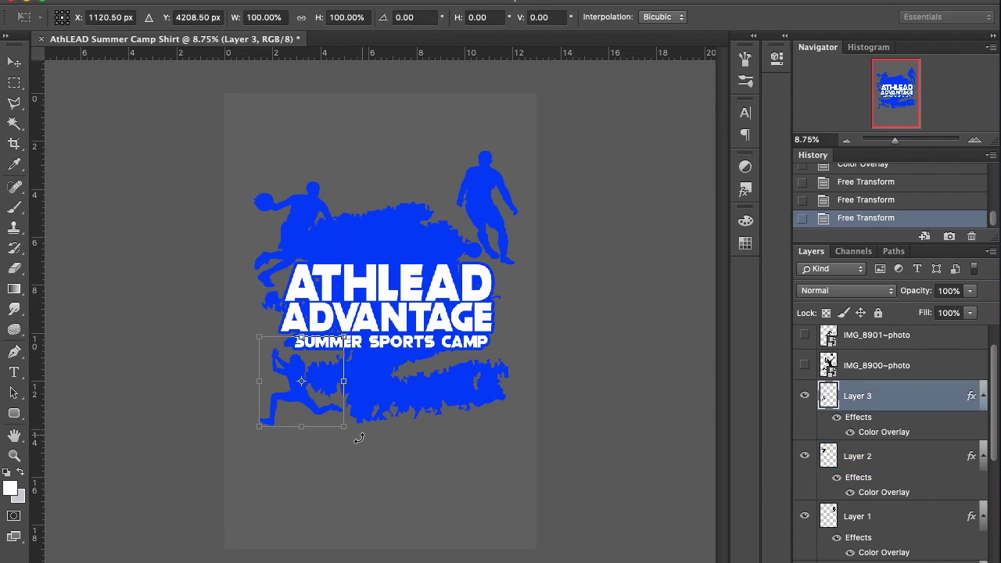
{"action": "left_click_drag", "start_coordinate": [262, 428], "coordinate": [235, 467]}
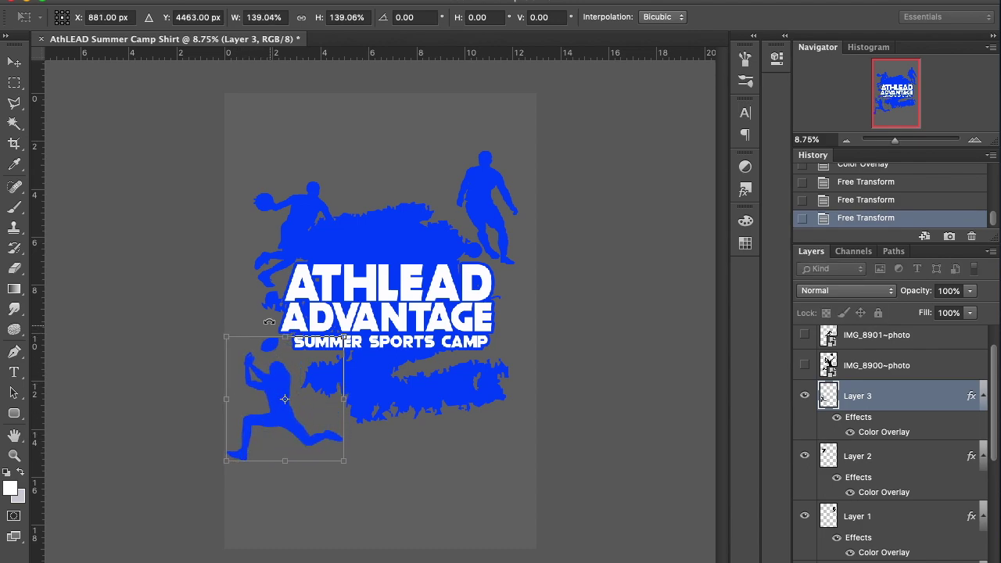
{"action": "left_click_drag", "start_coordinate": [266, 280], "coordinate": [242, 280]}
{"action": "left_click_drag", "start_coordinate": [273, 385], "coordinate": [277, 365]}
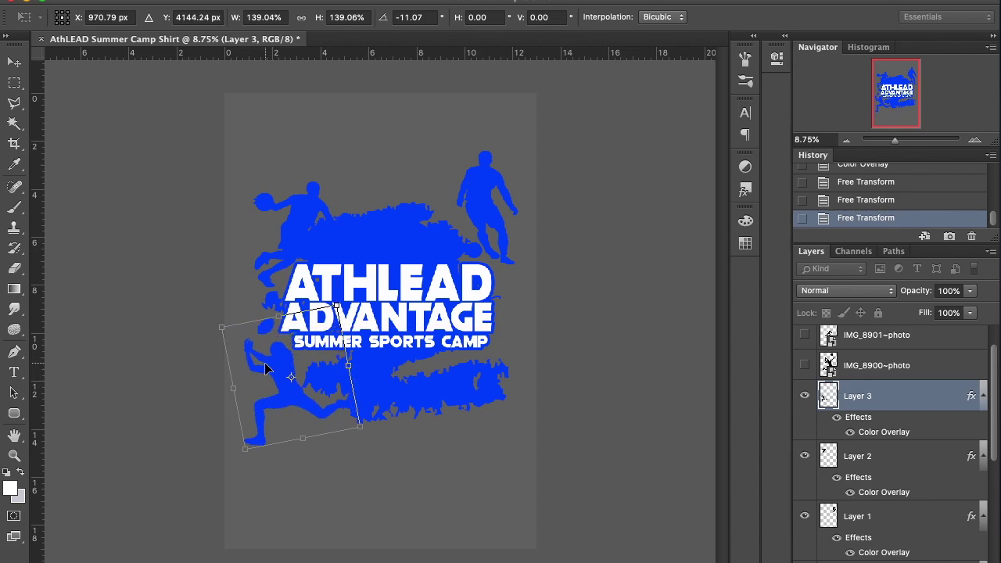
{"action": "key", "text": "Return"}
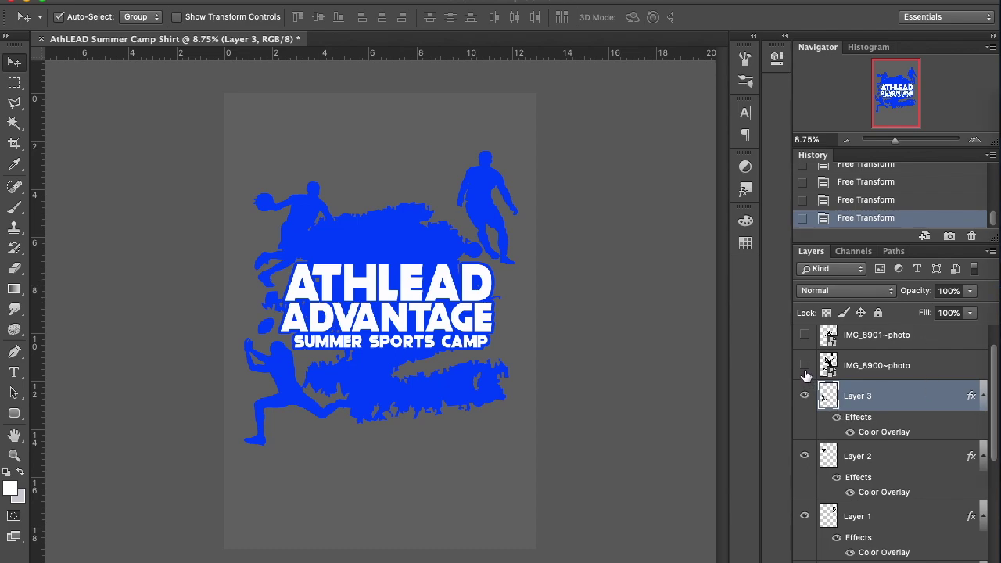
Show the volleyball player, IMG_8900~photo, scale it to about 50.8% above the title, and place its layer directly below Layer 2.
{"action": "scroll", "coordinate": [806, 376], "scroll_direction": "up", "scroll_amount": 1}
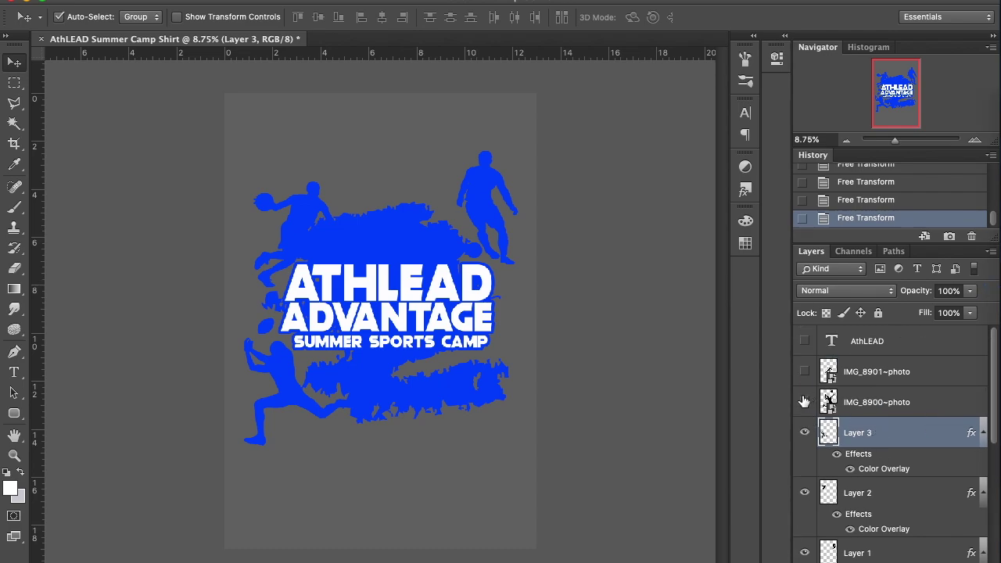
{"action": "left_click", "coordinate": [804, 402]}
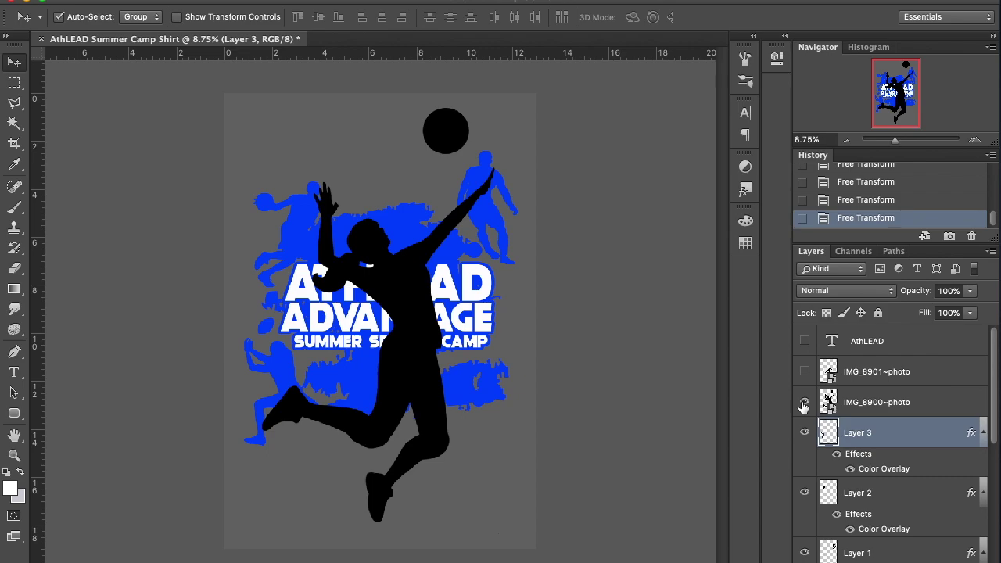
{"action": "left_click", "coordinate": [926, 404]}
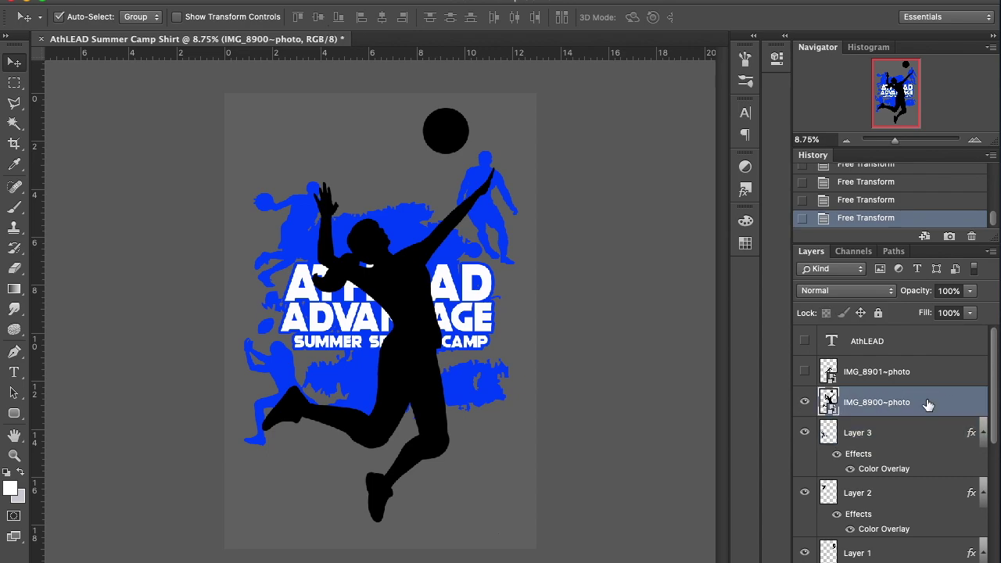
{"action": "key", "text": "ctrl+t"}
{"action": "left_click_drag", "start_coordinate": [257, 106], "coordinate": [383, 321]}
{"action": "left_click_drag", "start_coordinate": [456, 370], "coordinate": [392, 164]}
{"action": "key", "text": "Return"}
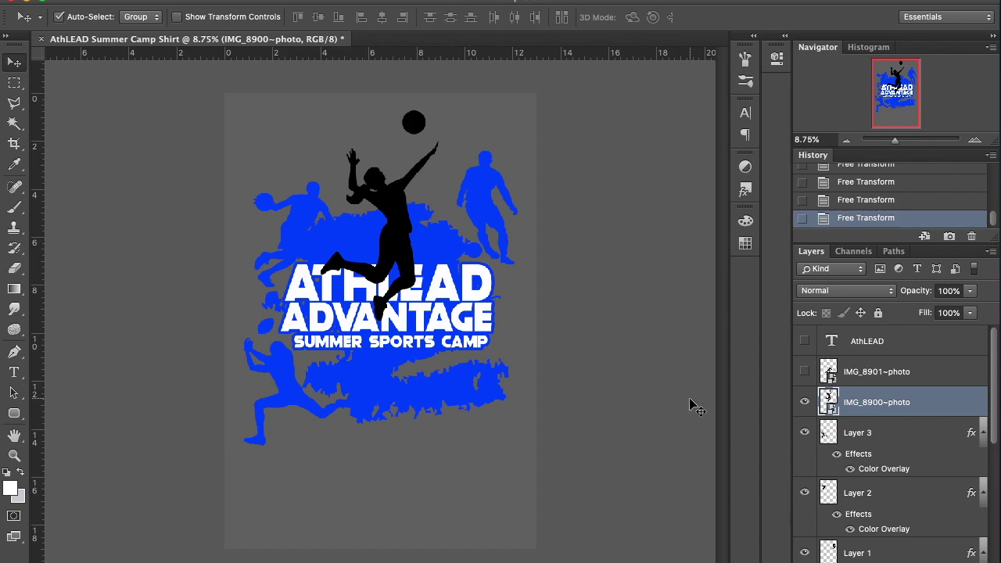
{"action": "left_click_drag", "start_coordinate": [940, 410], "coordinate": [884, 544]}
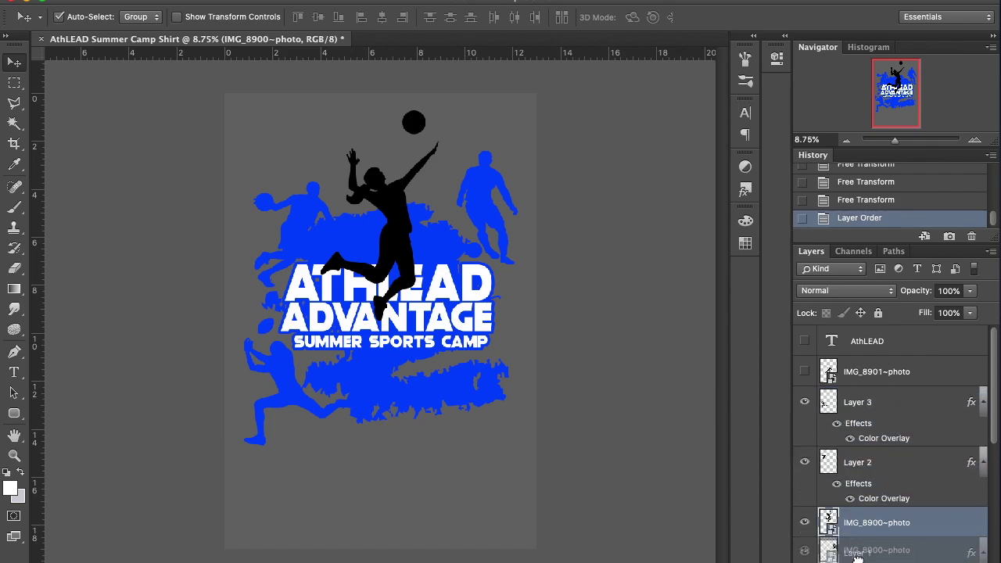
Try to move the volleyball player's layer into Group 2 and revert that layer reordering.
{"action": "scroll", "coordinate": [891, 438], "scroll_direction": "down", "scroll_amount": 4}
{"action": "left_click_drag", "start_coordinate": [877, 422], "coordinate": [852, 477]}
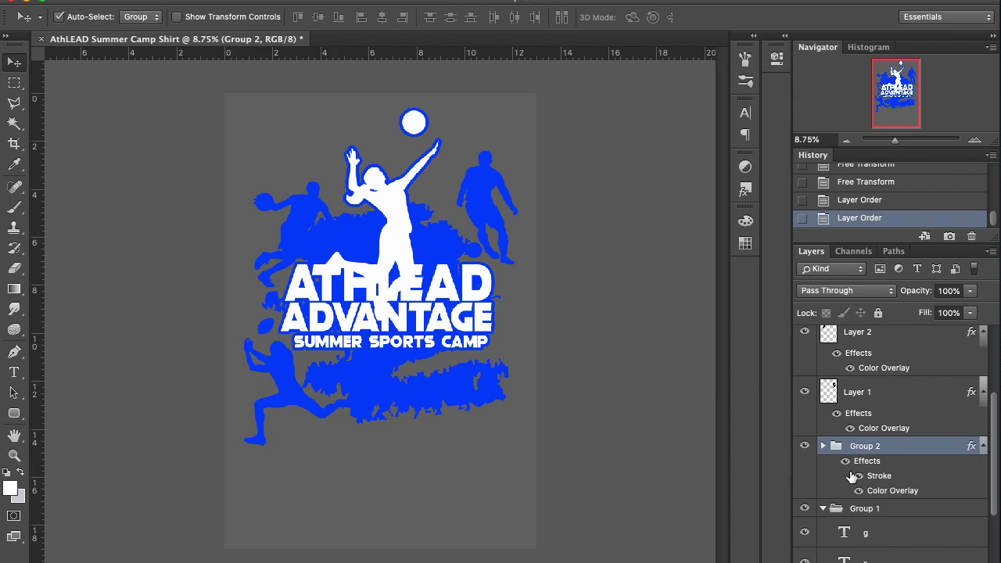
{"action": "left_click", "coordinate": [852, 202]}
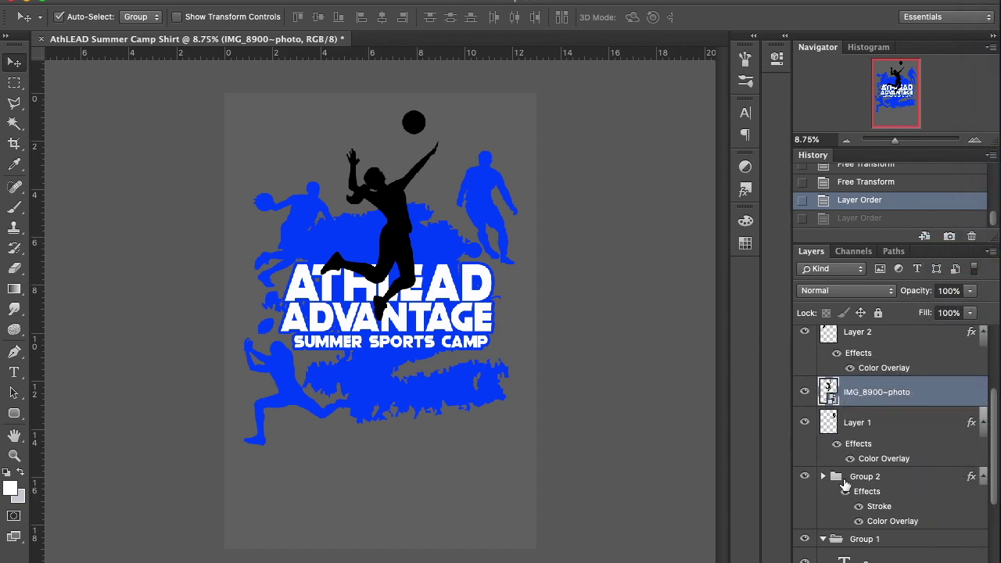
Move the title's Group 2 up in the layer order to directly above IMG_8901~photo, in front of all athlete silhouettes.
{"action": "left_click", "coordinate": [898, 485]}
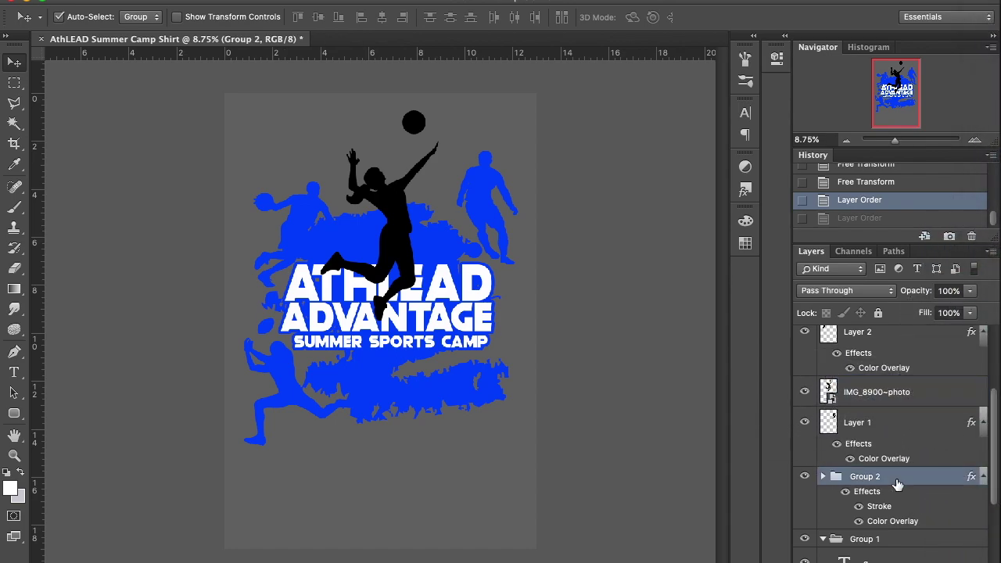
{"action": "left_click", "coordinate": [809, 477]}
{"action": "left_click_drag", "start_coordinate": [910, 482], "coordinate": [882, 365]}
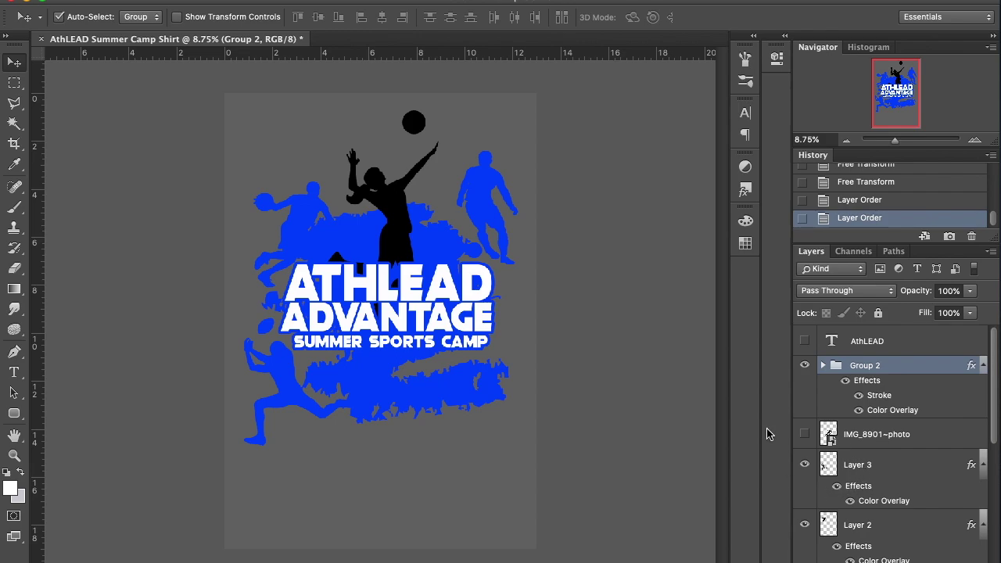
Apply a Color Overlay to the volleyball player, IMG_8900~photo, using the blue sampled from the basketball player, 0246ff.
{"action": "scroll", "coordinate": [876, 456], "scroll_direction": "down", "scroll_amount": 2}
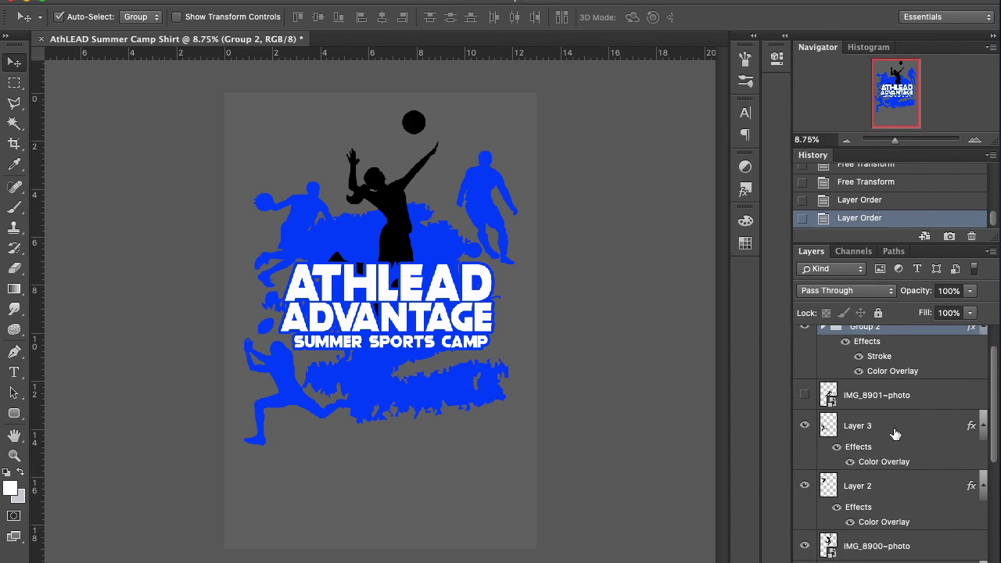
{"action": "scroll", "coordinate": [879, 519], "scroll_direction": "down", "scroll_amount": 6}
{"action": "scroll", "coordinate": [881, 524], "scroll_direction": "down", "scroll_amount": 1}
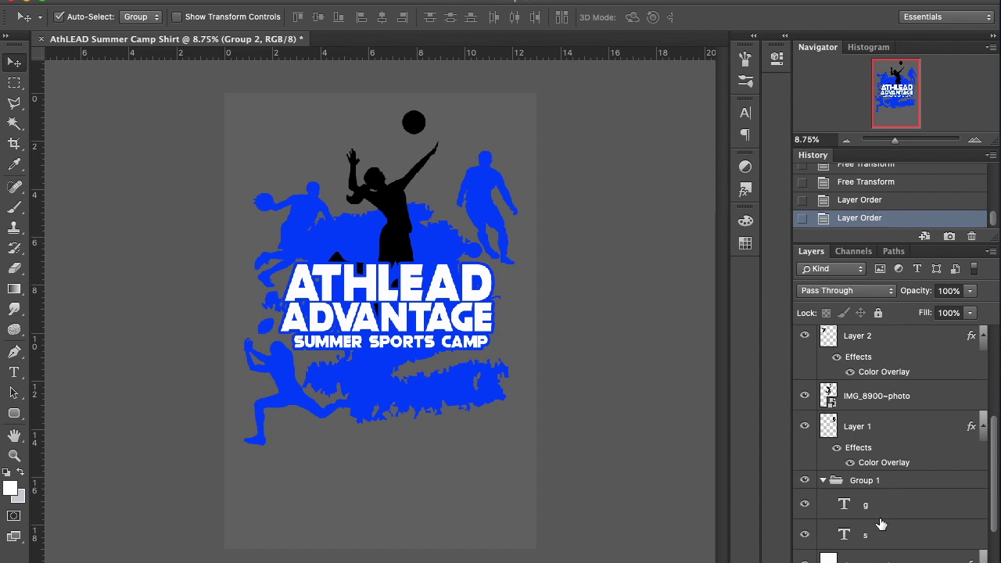
{"action": "left_click", "coordinate": [930, 395]}
{"action": "double_click", "coordinate": [951, 397]}
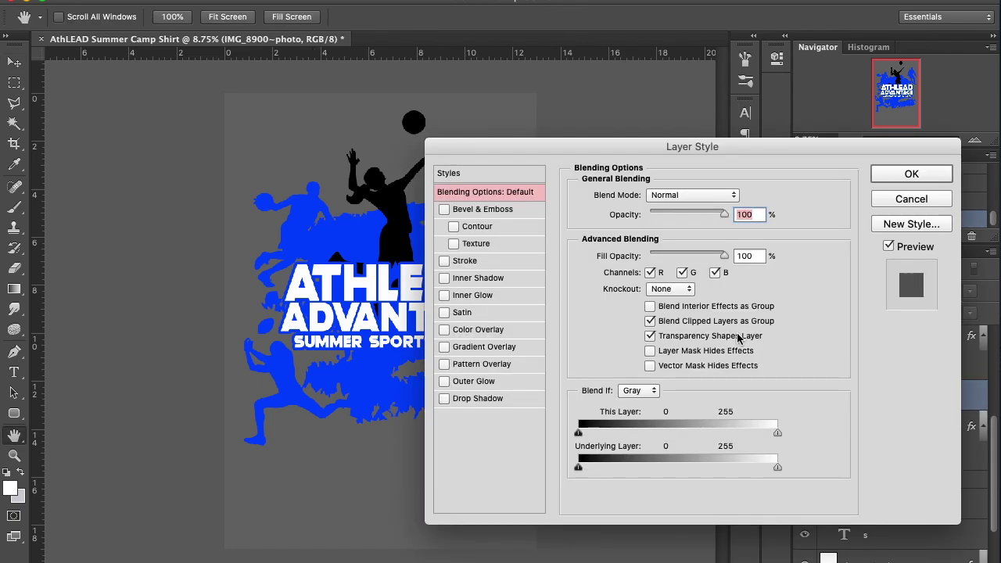
{"action": "left_click", "coordinate": [463, 333]}
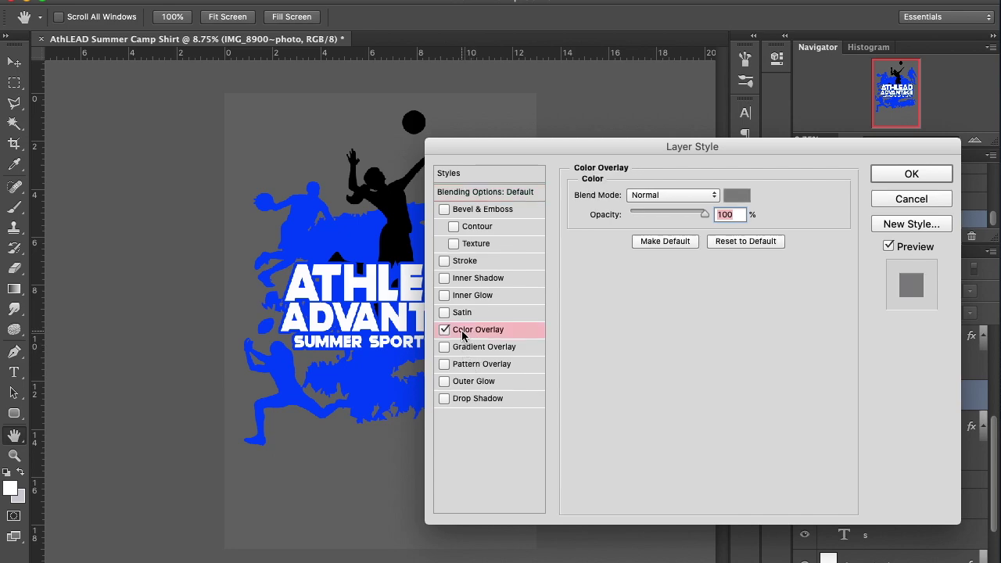
{"action": "left_click", "coordinate": [733, 195]}
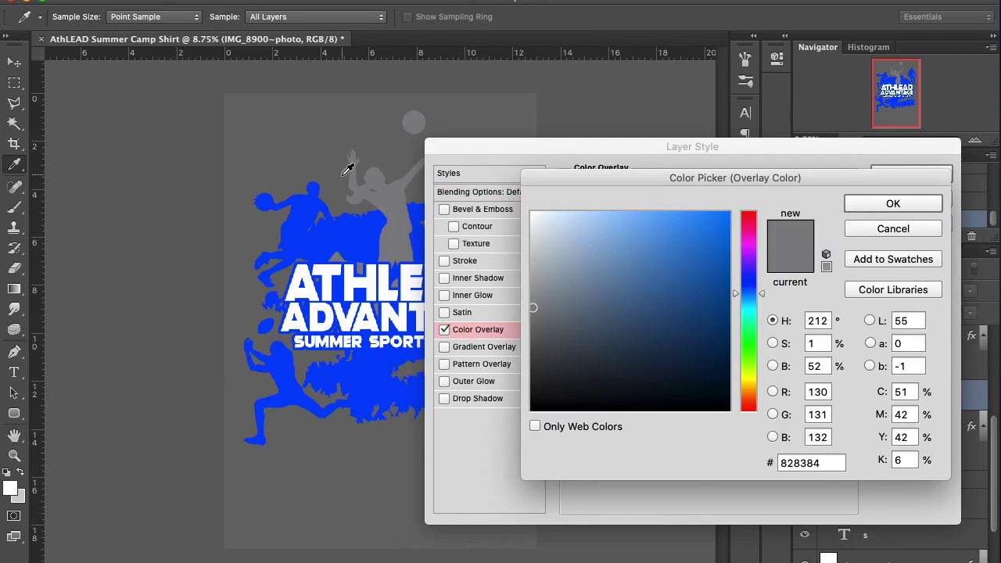
{"action": "left_click", "coordinate": [305, 207]}
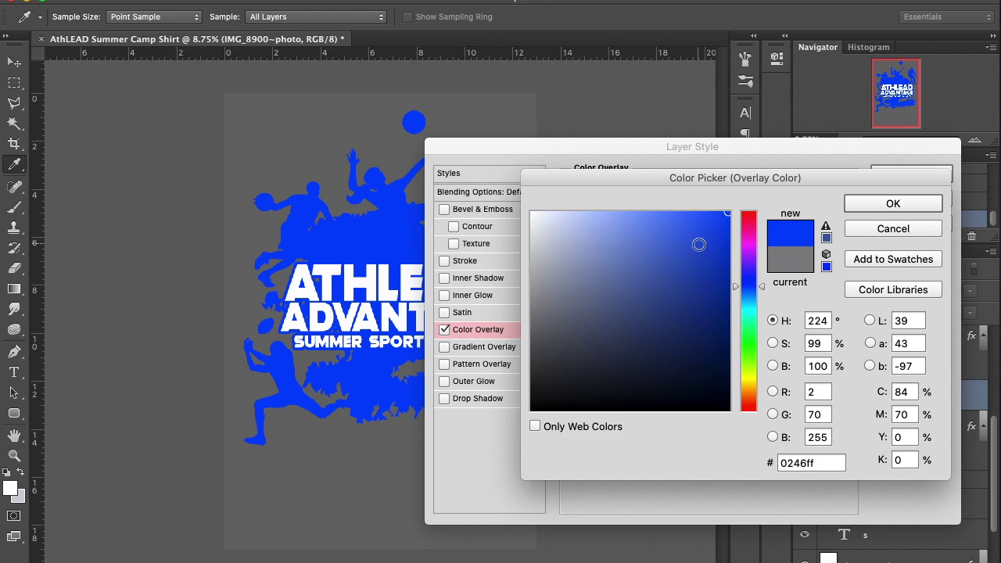
{"action": "left_click", "coordinate": [863, 205]}
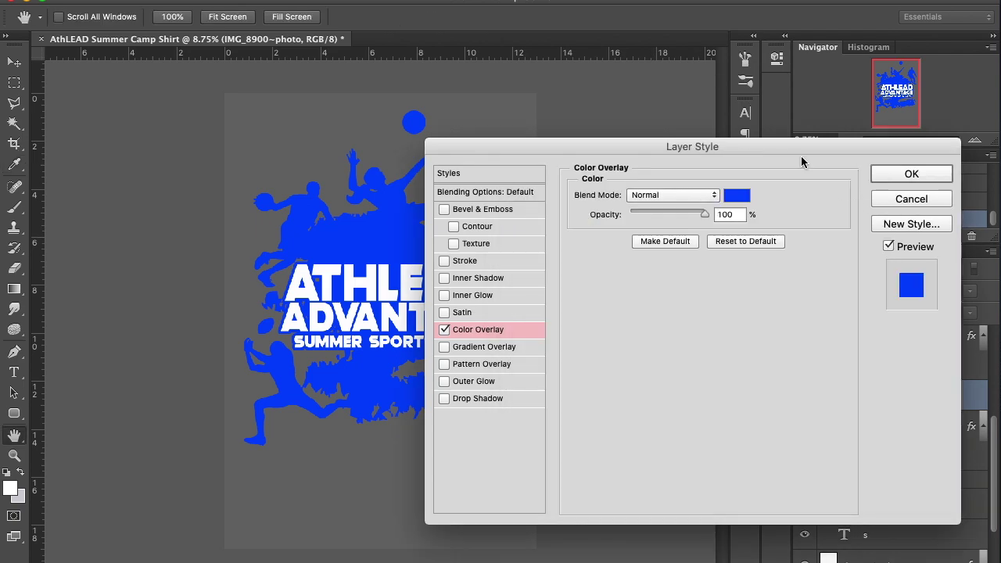
{"action": "left_click", "coordinate": [887, 179]}
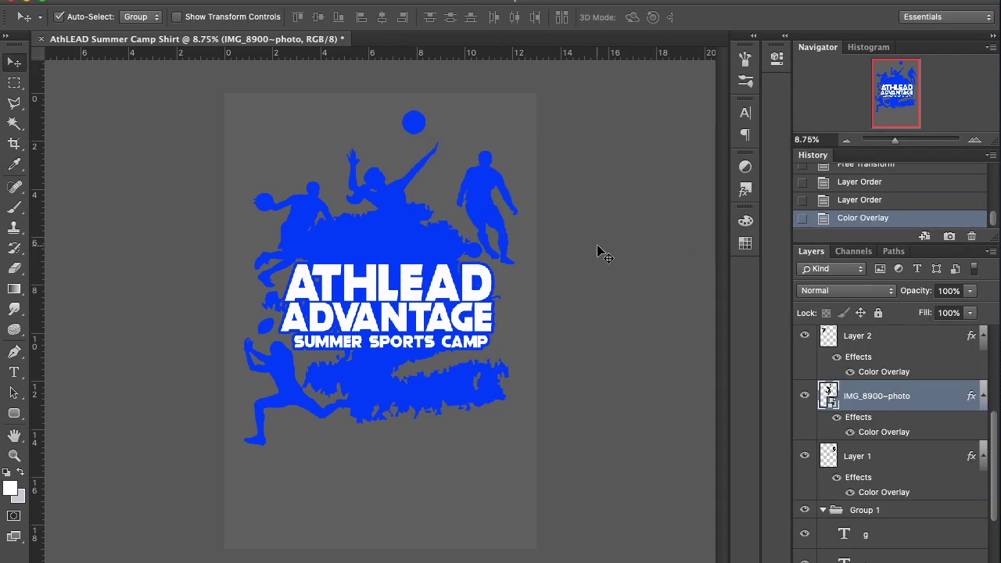
Shift the volleyball player slightly left above the upper paint splash.
{"action": "key", "text": "ctrl+t"}
{"action": "left_click_drag", "start_coordinate": [376, 156], "coordinate": [365, 155]}
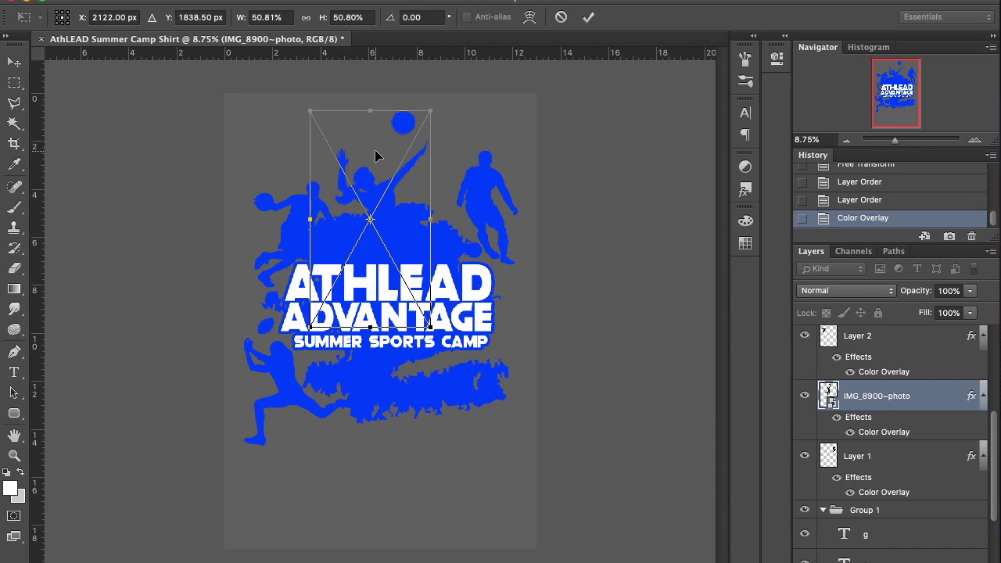
{"action": "key", "text": "Return"}
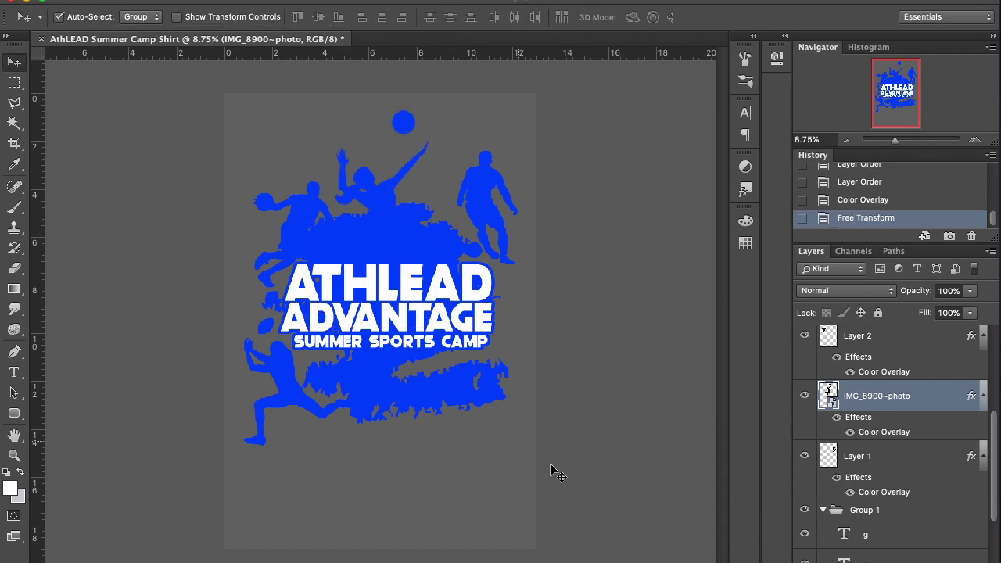
Show the sprinter image, IMG_8901~photo, and move it straight down below the title text onto the lower part of the canvas.
{"action": "scroll", "coordinate": [843, 405], "scroll_direction": "up", "scroll_amount": 5}
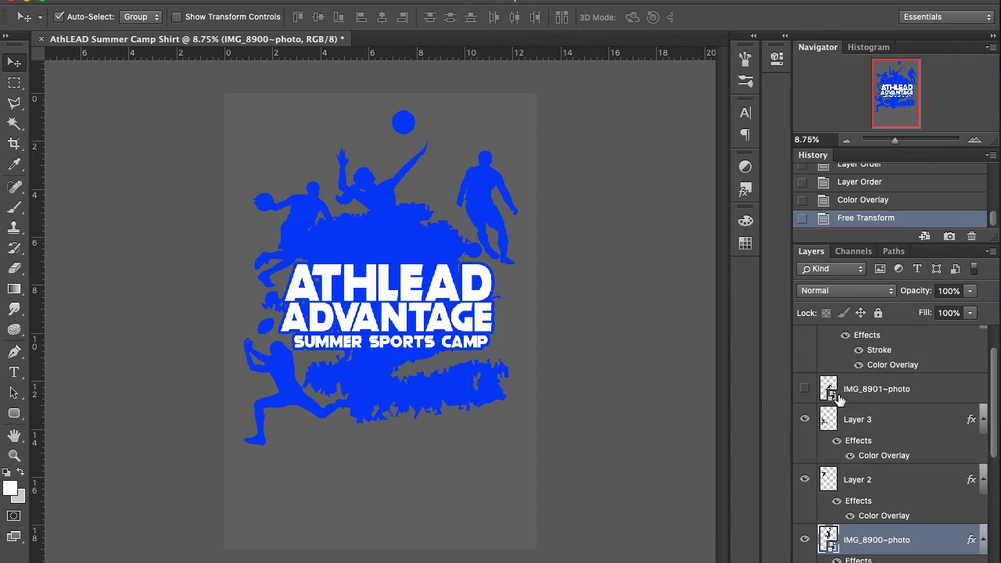
{"action": "left_click", "coordinate": [805, 389]}
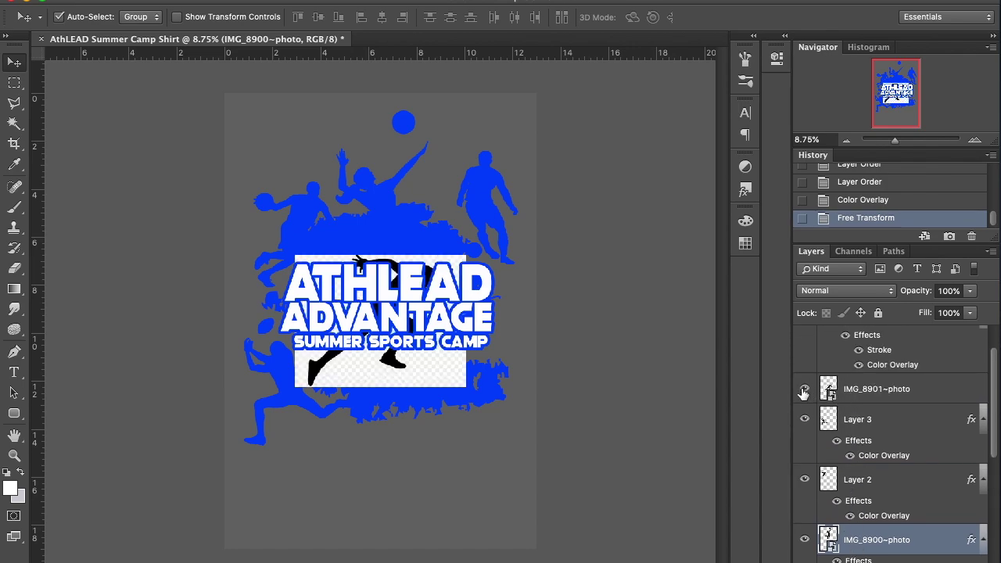
{"action": "left_click", "coordinate": [924, 392]}
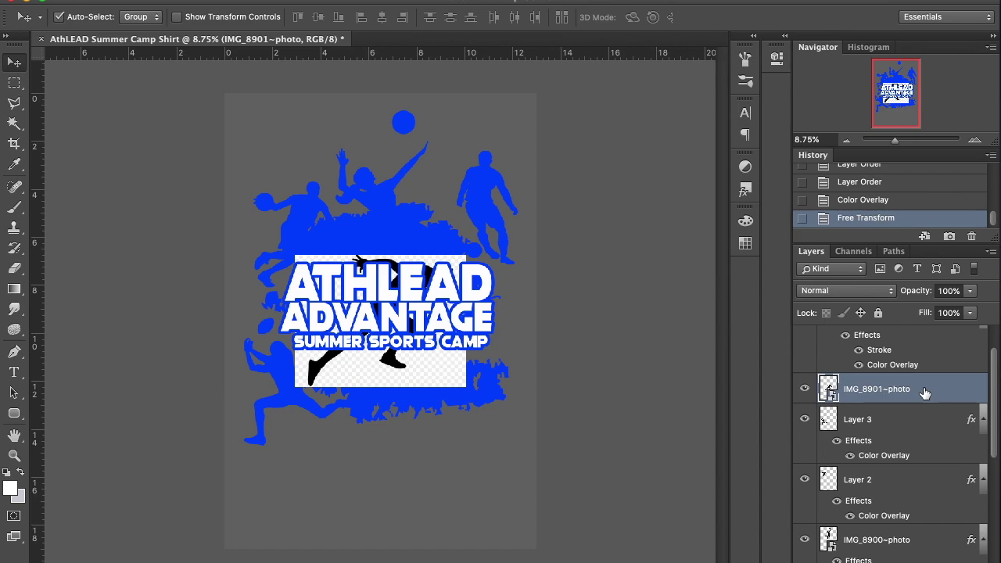
{"action": "key", "text": "ctrl+t"}
{"action": "left_click_drag", "start_coordinate": [429, 317], "coordinate": [428, 466]}
{"action": "key", "text": "Return"}
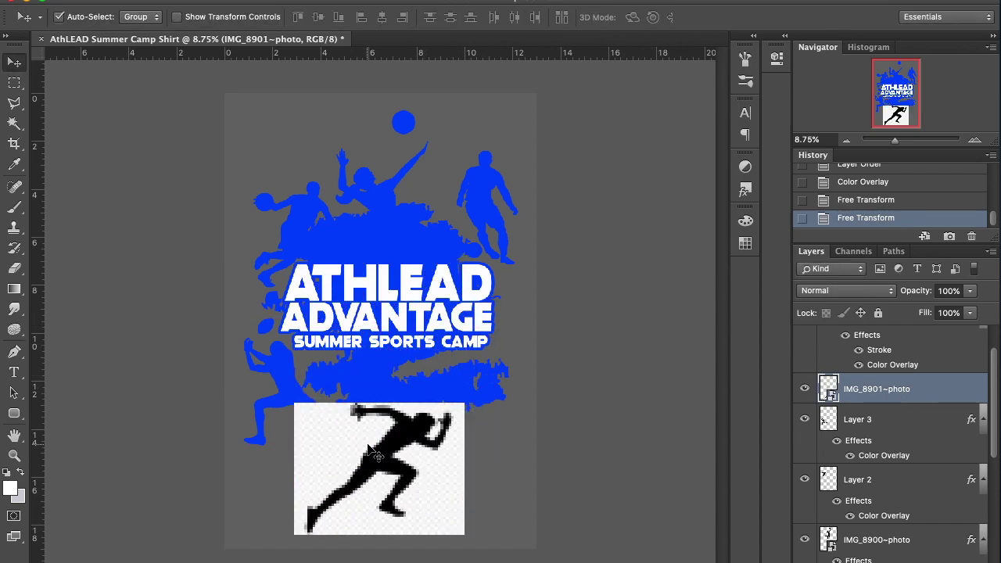
{"action": "left_click", "coordinate": [16, 126]}
{"action": "left_click", "coordinate": [324, 438]}
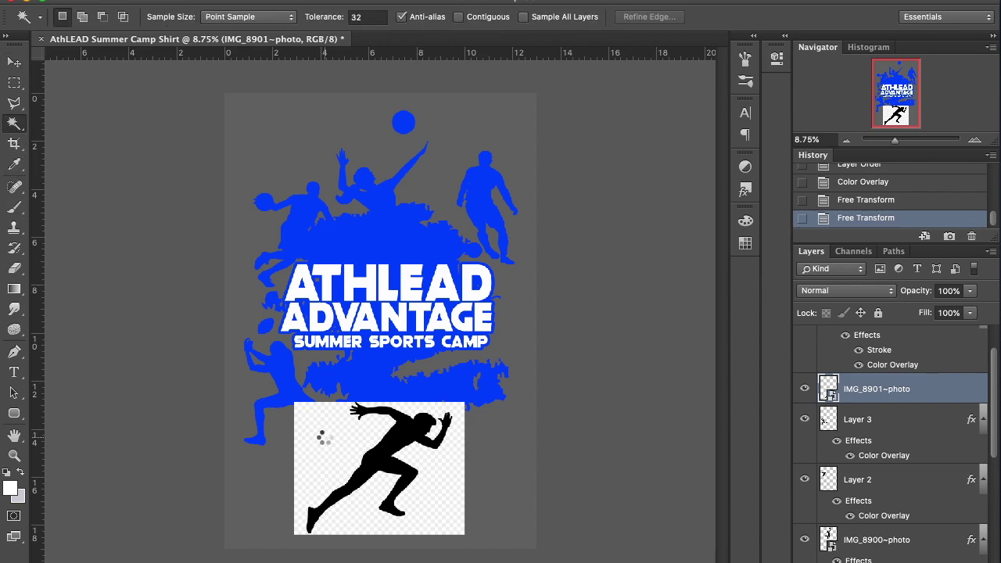
{"action": "right_click", "coordinate": [325, 442]}
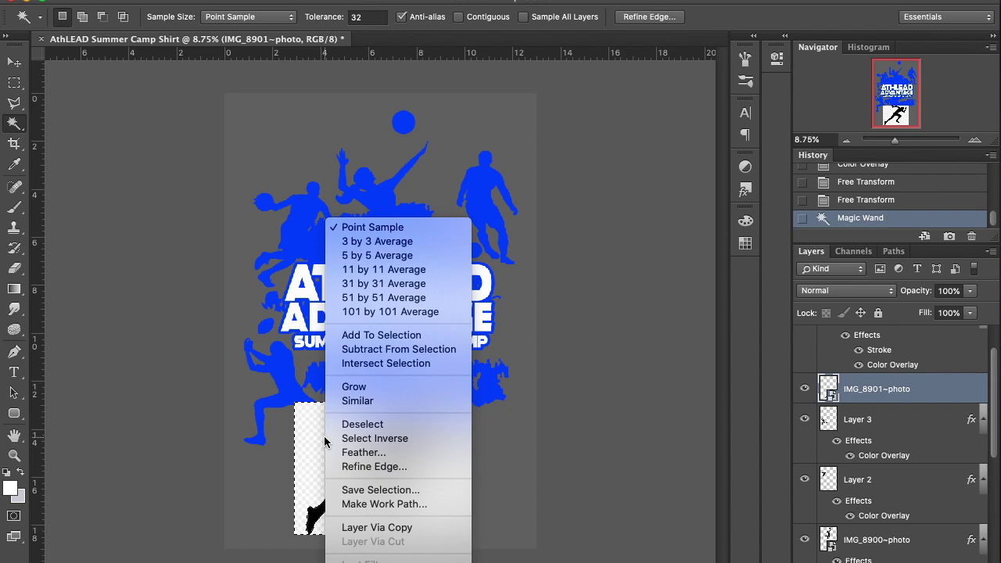
{"action": "left_click", "coordinate": [360, 439]}
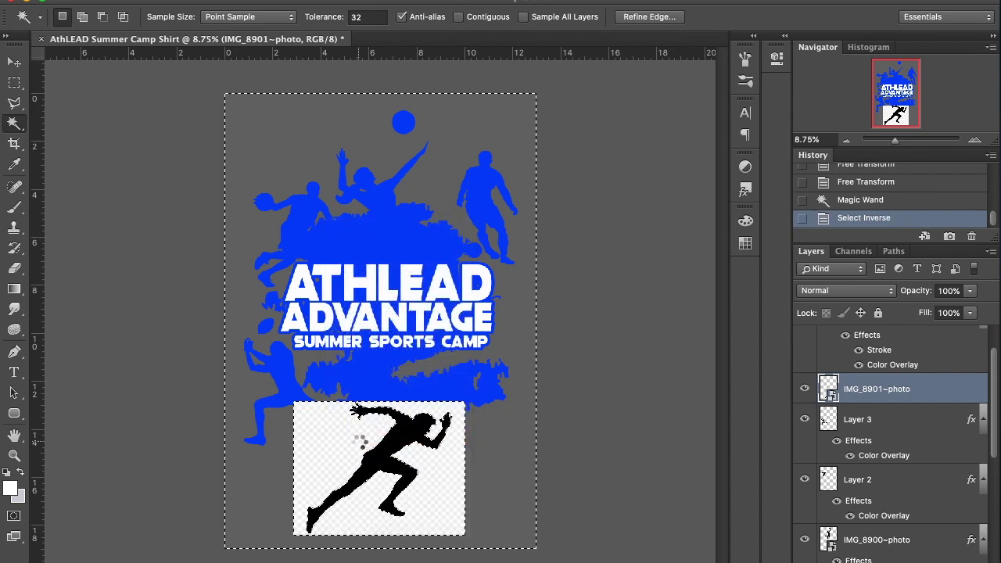
{"action": "left_click", "coordinate": [359, 443]}
{"action": "key", "text": "super+d"}
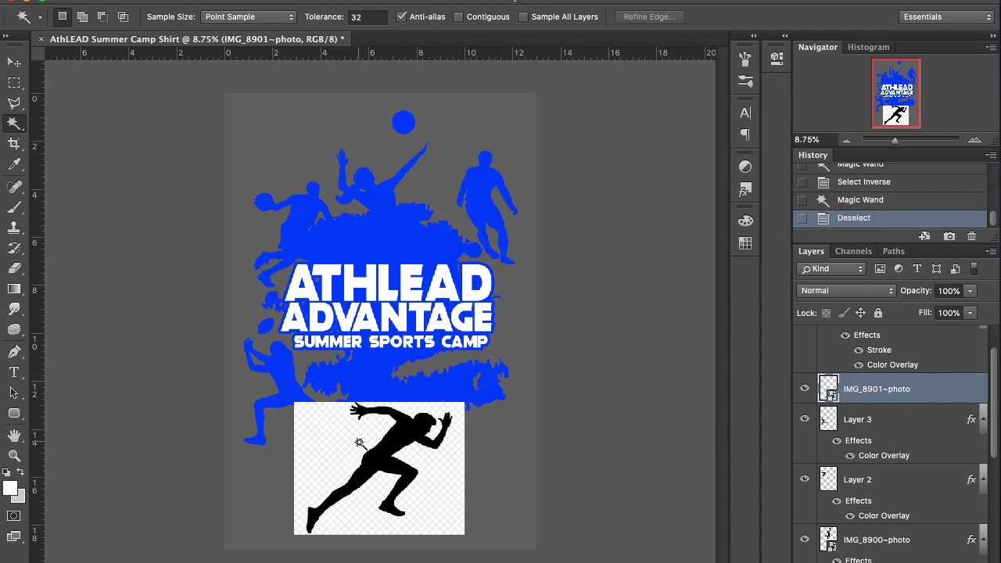
Copy only the black sprinter onto its own layer by selecting and inverting the background, and delete the original IMG_8901~photo layer.
{"action": "left_click", "coordinate": [357, 443]}
{"action": "right_click", "coordinate": [359, 445]}
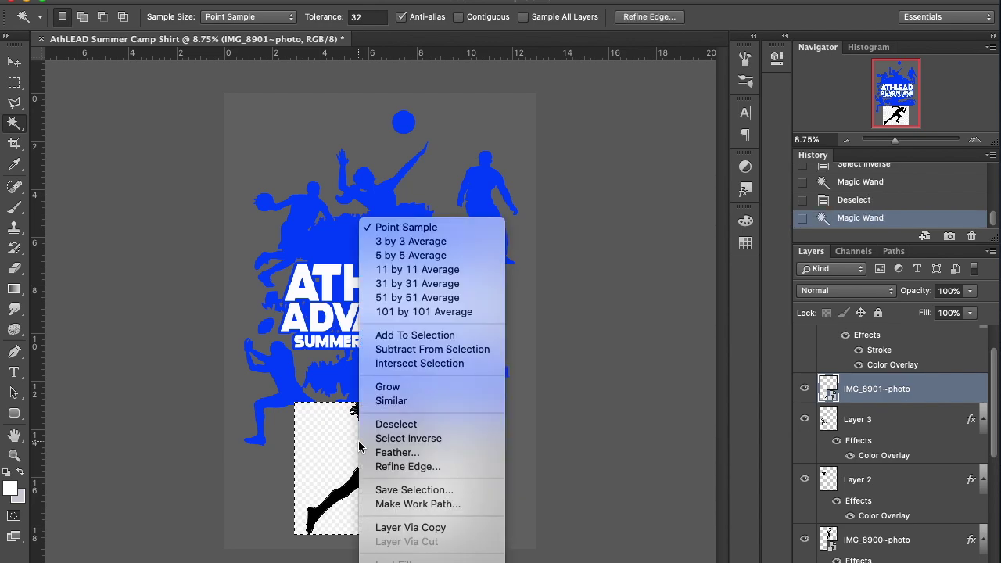
{"action": "left_click", "coordinate": [389, 442]}
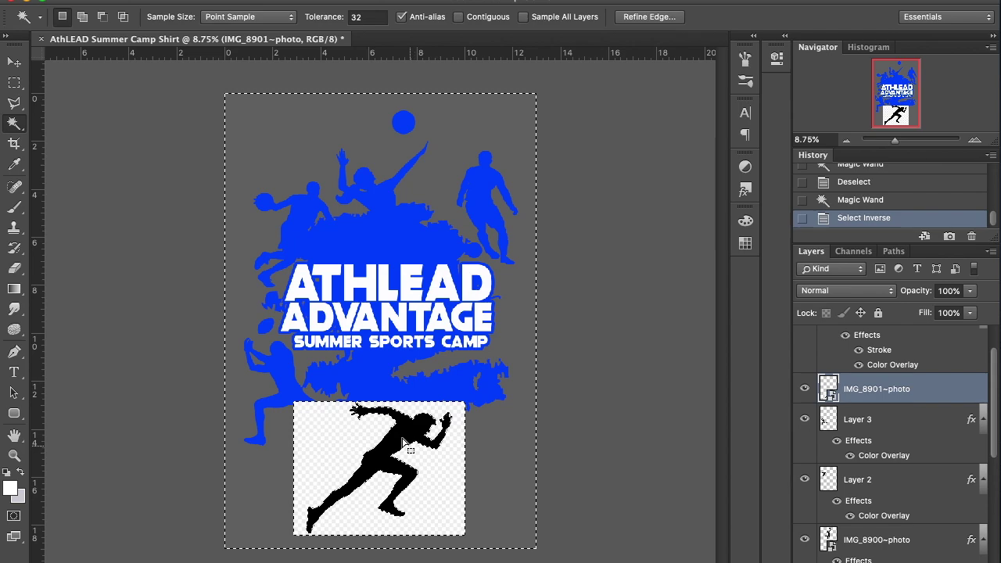
{"action": "right_click", "coordinate": [404, 435]}
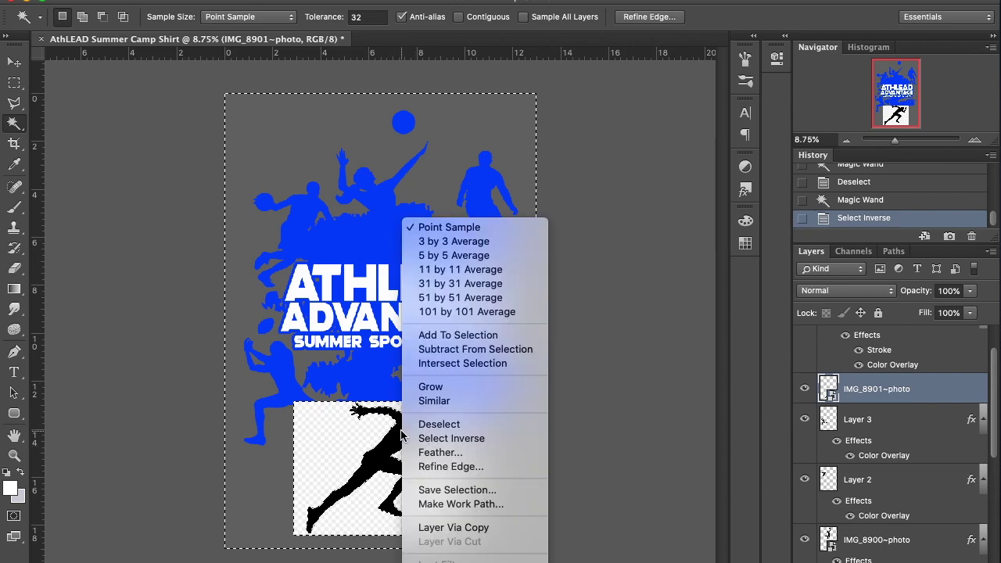
{"action": "left_click", "coordinate": [456, 529]}
{"action": "left_click_drag", "start_coordinate": [955, 430], "coordinate": [973, 562]}
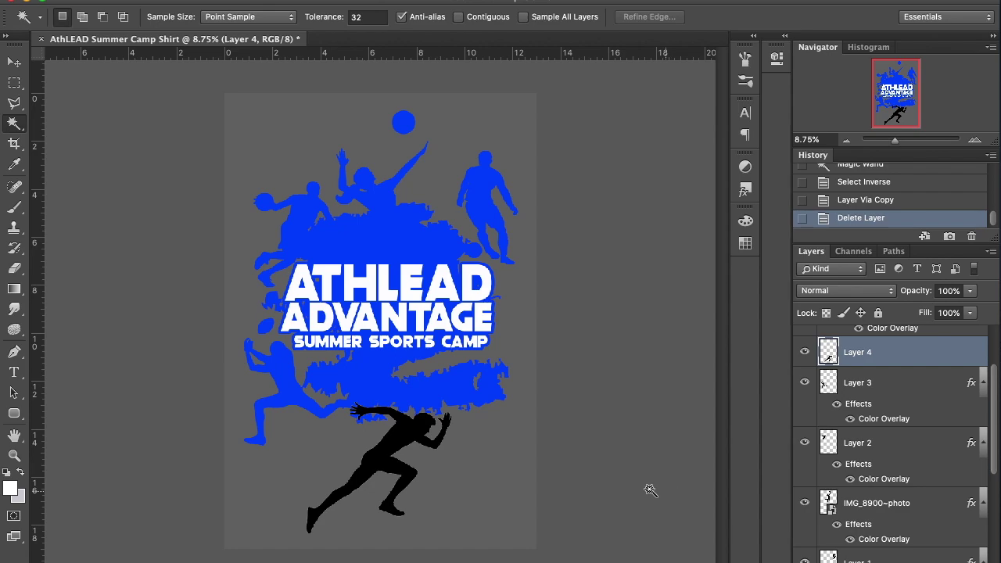
Scale the sprinter to about 89% and move it beside the right end of the lower paint splash, opposite the football player.
{"action": "key", "text": "ctrl+t"}
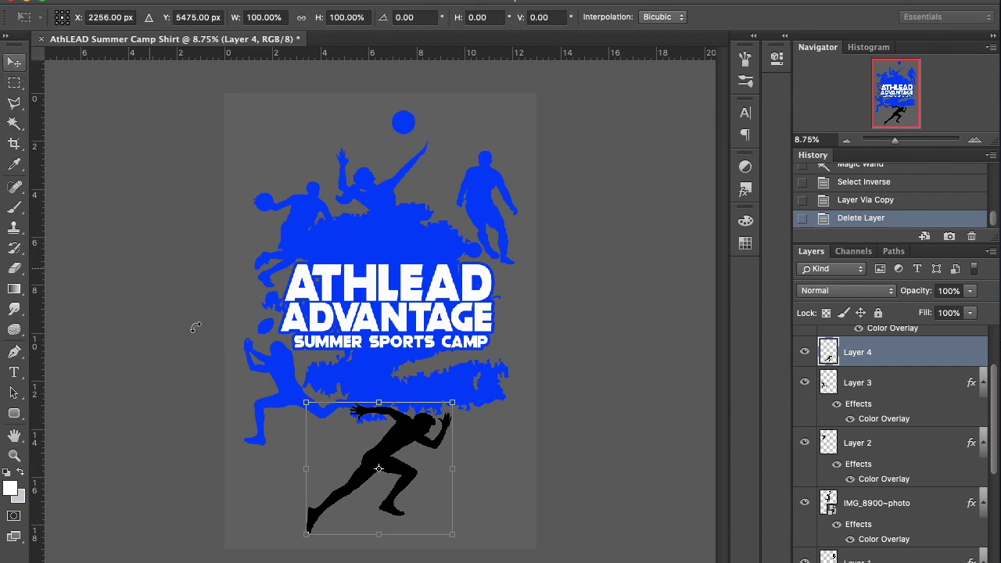
{"action": "left_click_drag", "start_coordinate": [306, 403], "coordinate": [326, 412]}
{"action": "left_click_drag", "start_coordinate": [444, 415], "coordinate": [500, 367]}
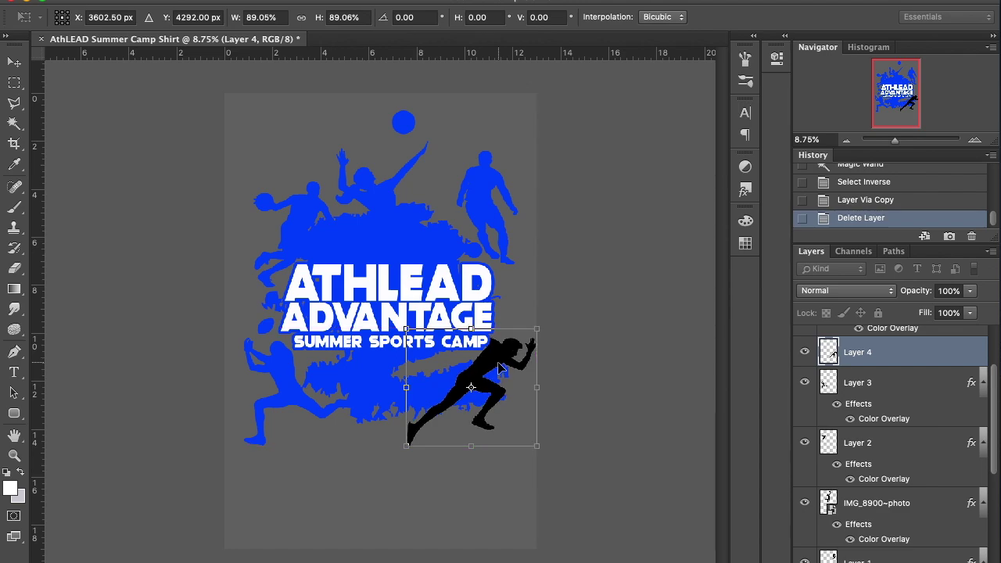
{"action": "key", "text": "Return"}
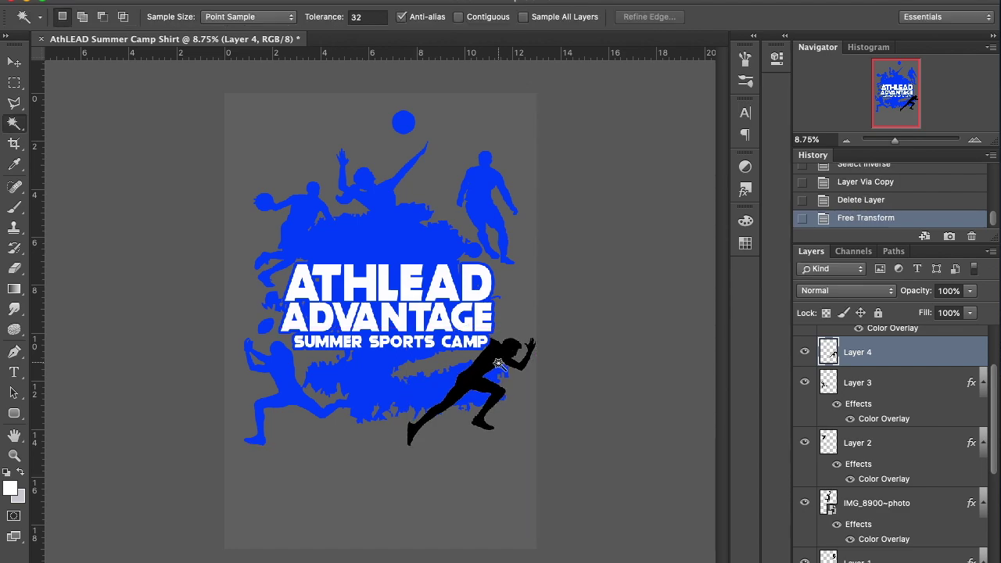
Apply a Color Overlay to the sprinter, Layer 4, using the blue sampled from the volleyball.
{"action": "double_click", "coordinate": [915, 352]}
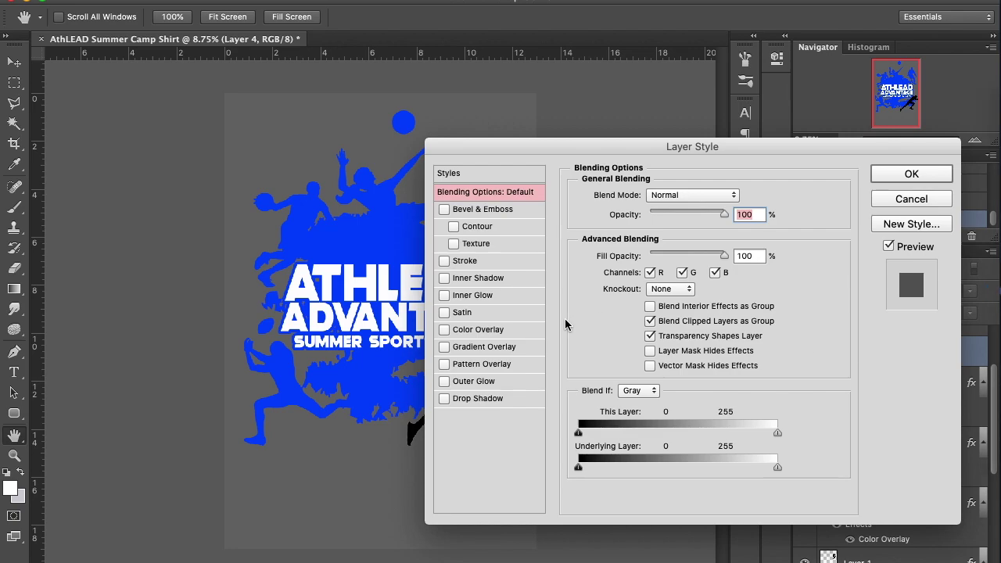
{"action": "left_click", "coordinate": [489, 331]}
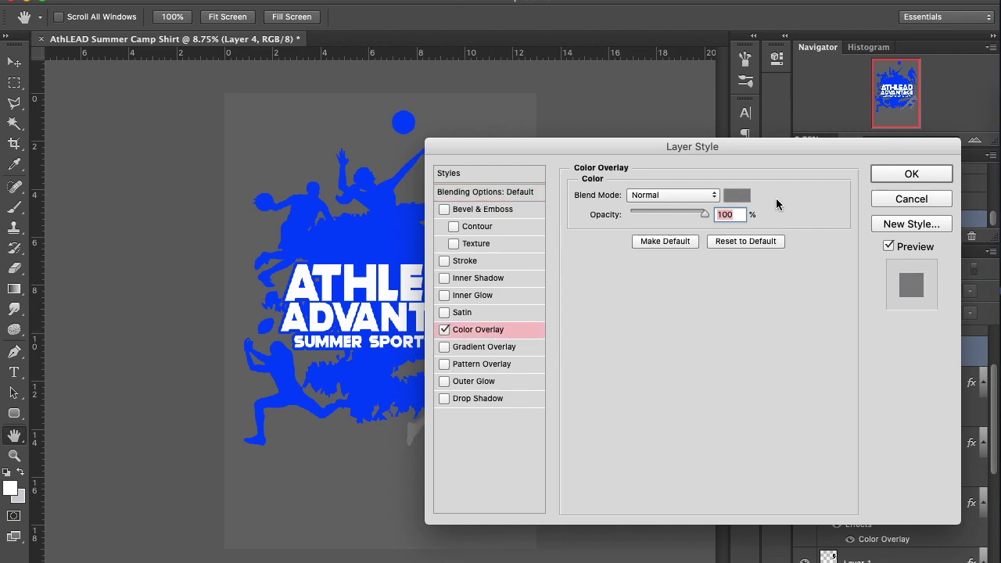
{"action": "left_click", "coordinate": [740, 197]}
{"action": "left_click", "coordinate": [408, 123]}
{"action": "left_click", "coordinate": [876, 205]}
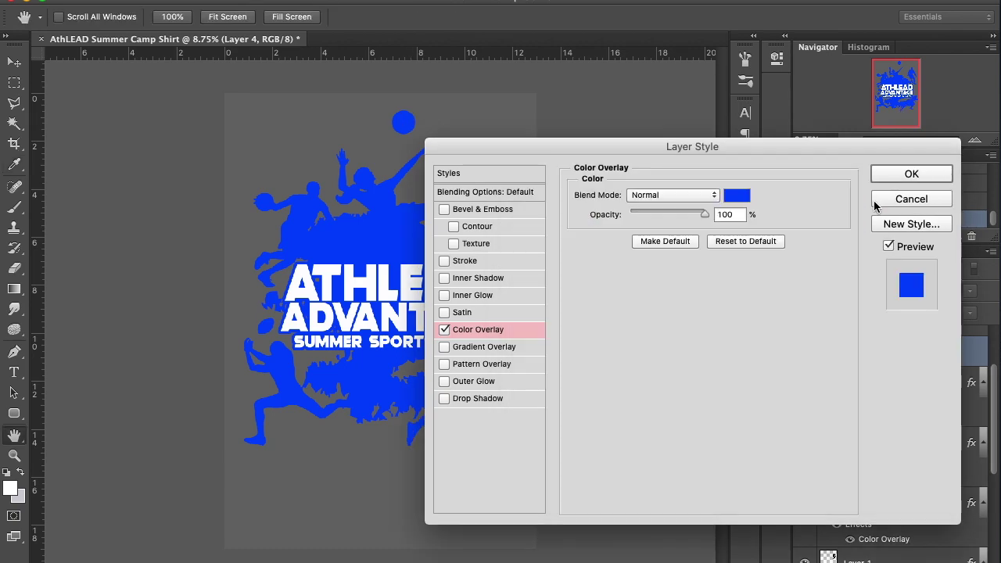
{"action": "left_click", "coordinate": [883, 178]}
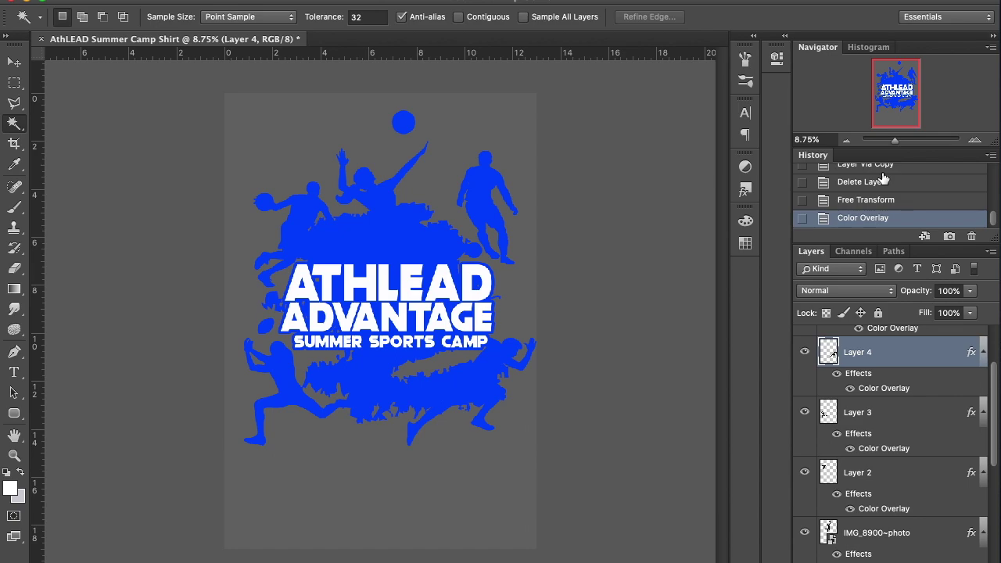
Select all artwork layers from the title group down to the paint splash group, scale them down together and centre them on the canvas.
{"action": "scroll", "coordinate": [857, 401], "scroll_direction": "up", "scroll_amount": 2}
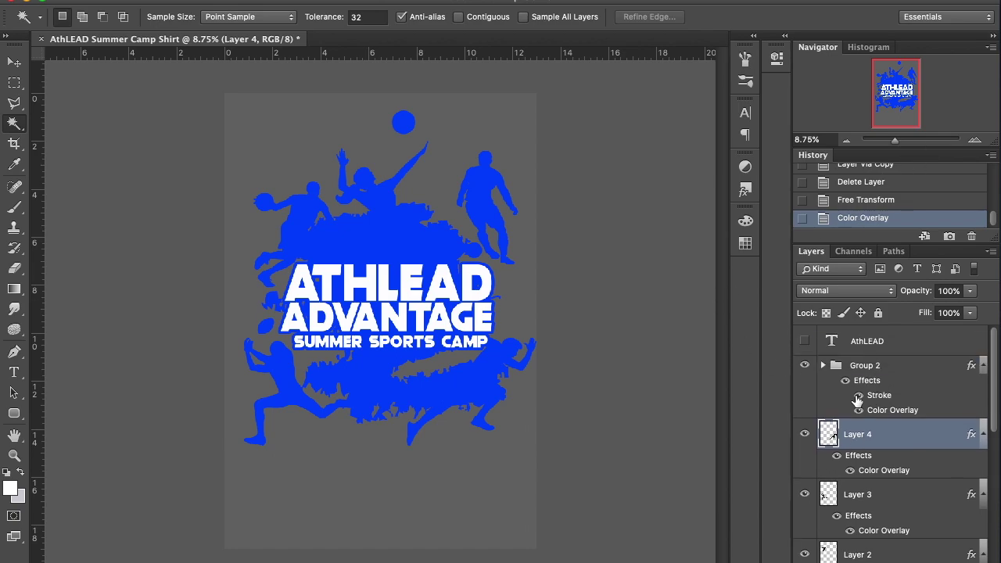
{"action": "scroll", "coordinate": [860, 422], "scroll_direction": "down", "scroll_amount": 7}
{"action": "left_click", "coordinate": [879, 446], "text": "shift"}
{"action": "key", "text": "ctrl+t"}
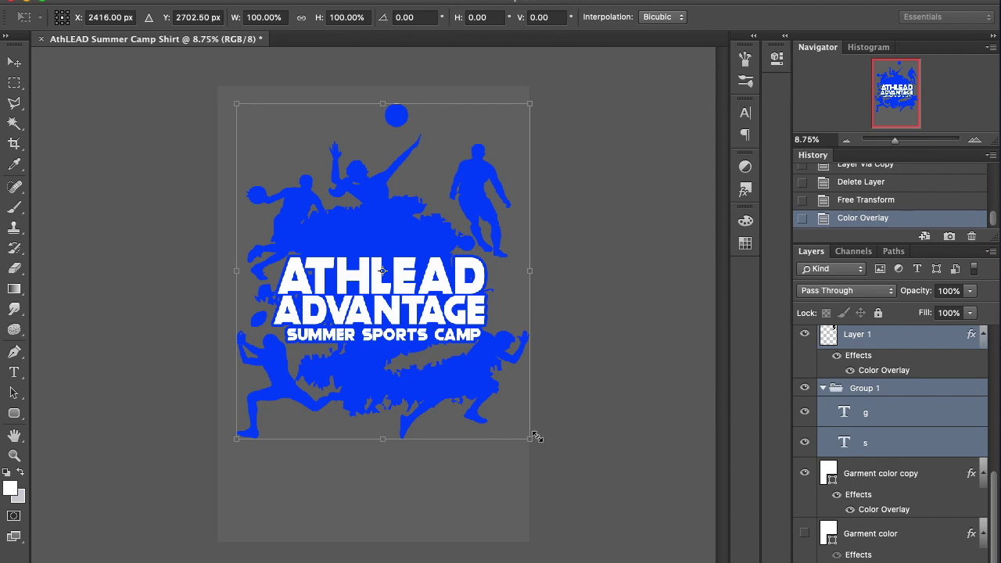
{"action": "key", "text": "ctrl+r"}
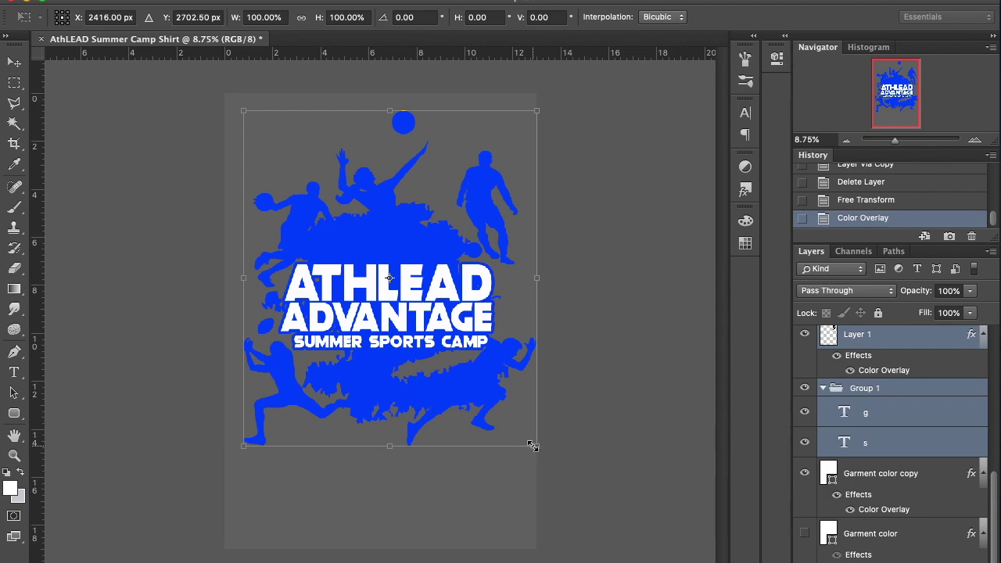
{"action": "left_click_drag", "start_coordinate": [533, 446], "coordinate": [478, 392]}
{"action": "left_click_drag", "start_coordinate": [358, 210], "coordinate": [380, 265]}
{"action": "key", "text": "Return"}
{"action": "key", "text": "w"}
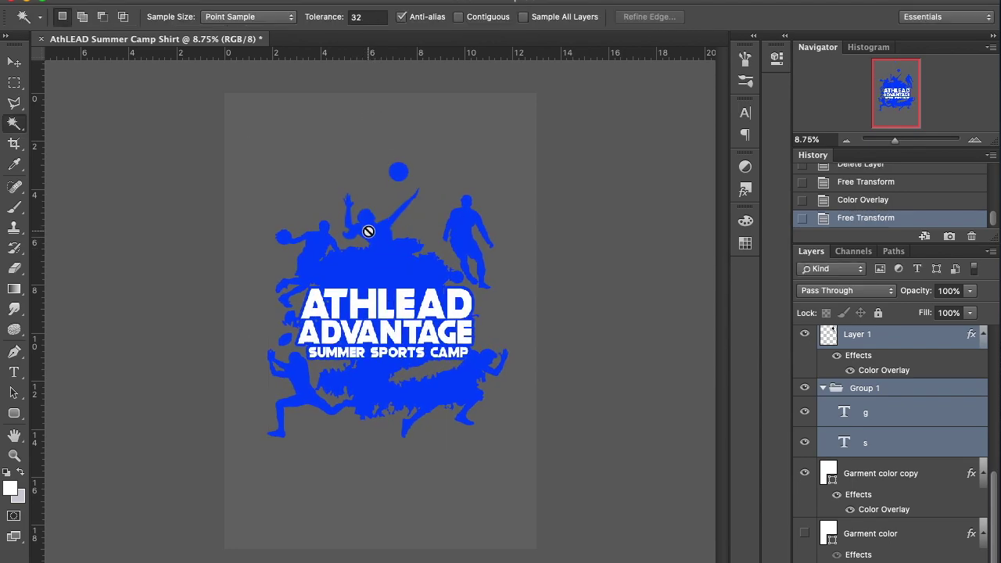
Add a Drop Shadow to the title's Group 2 with its blend mode set to Normal.
{"action": "left_click", "coordinate": [975, 142]}
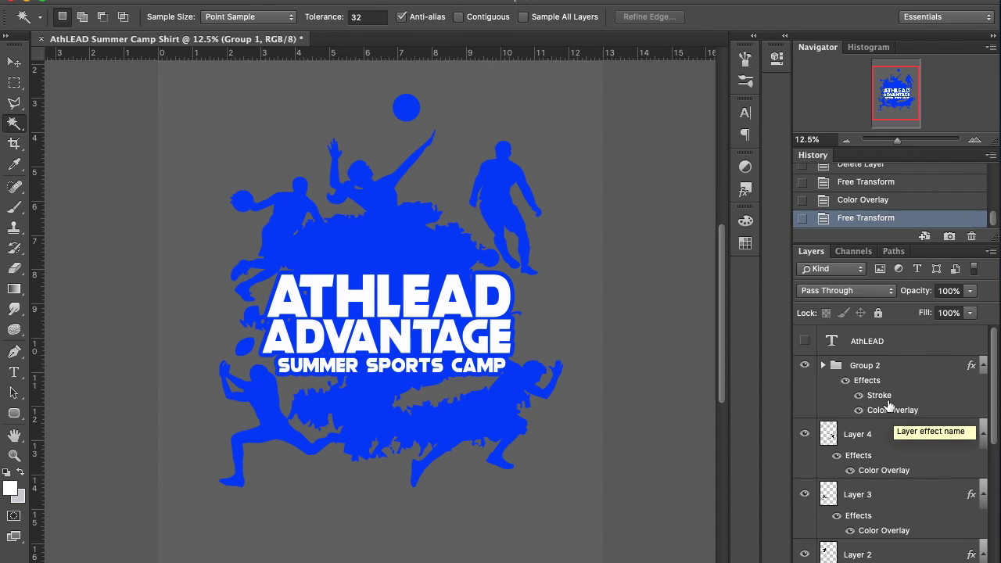
{"action": "left_click", "coordinate": [891, 369]}
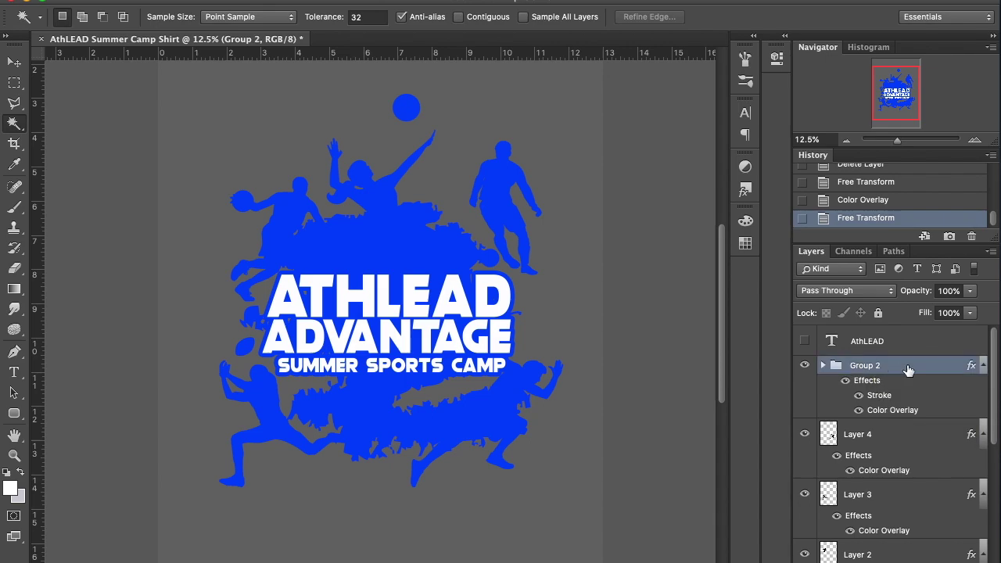
{"action": "double_click", "coordinate": [907, 370]}
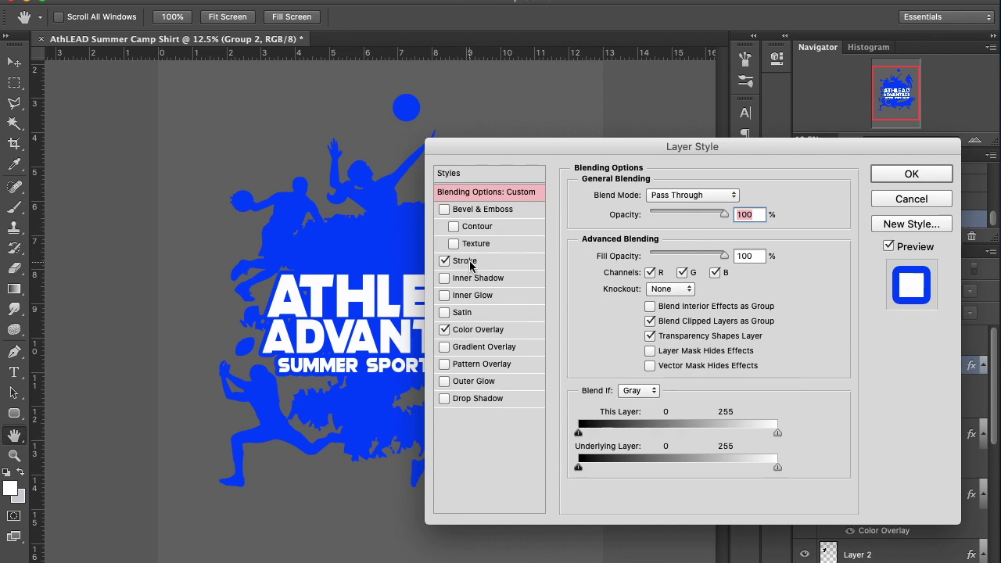
{"action": "left_click", "coordinate": [469, 399]}
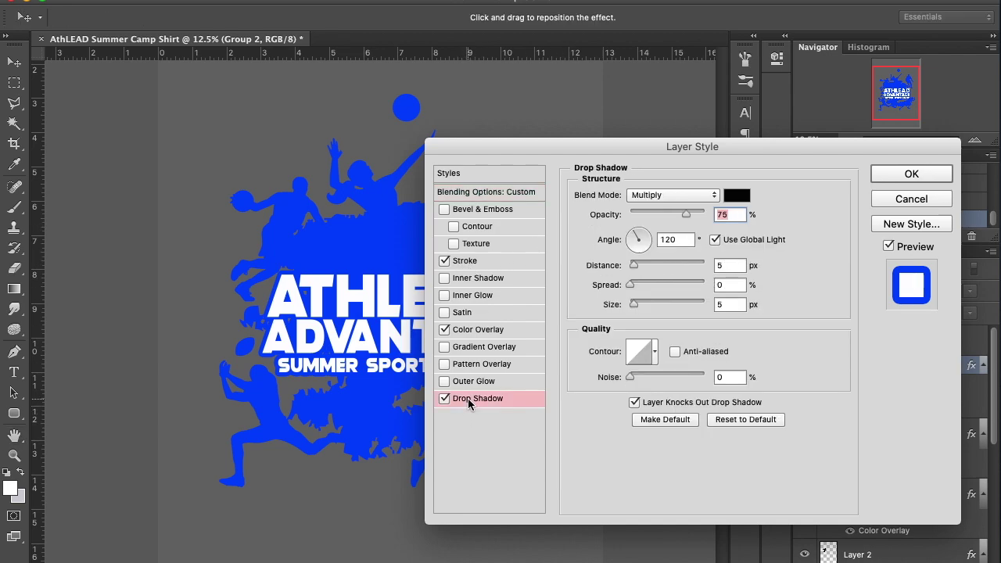
{"action": "left_click", "coordinate": [649, 196]}
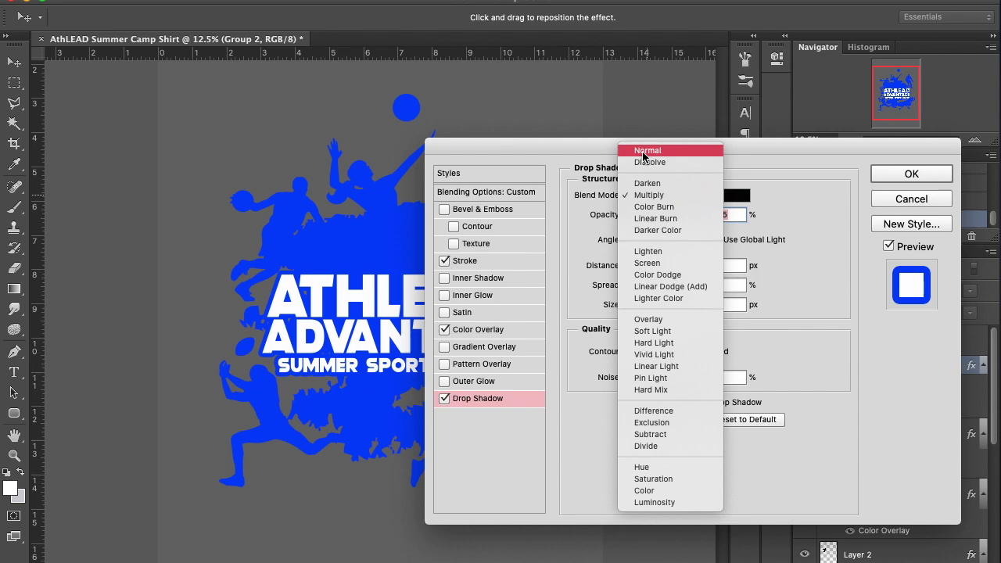
{"action": "left_click", "coordinate": [643, 152]}
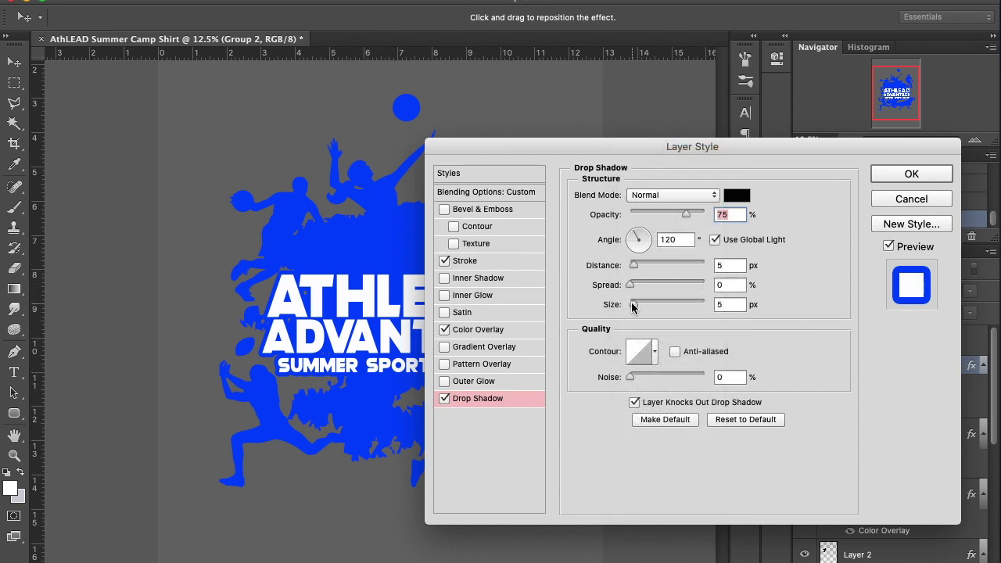
Set the title's drop shadow to a distance of 38 px, a spread of 29% and a size of 131 px.
{"action": "left_click_drag", "start_coordinate": [635, 307], "coordinate": [657, 316]}
{"action": "left_click_drag", "start_coordinate": [634, 266], "coordinate": [660, 269]}
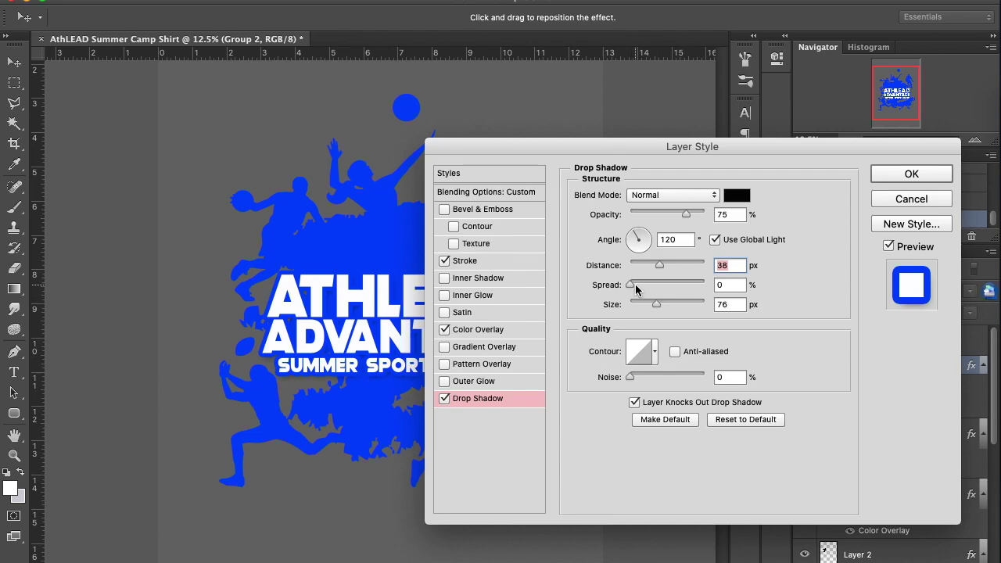
{"action": "left_click_drag", "start_coordinate": [632, 286], "coordinate": [672, 311]}
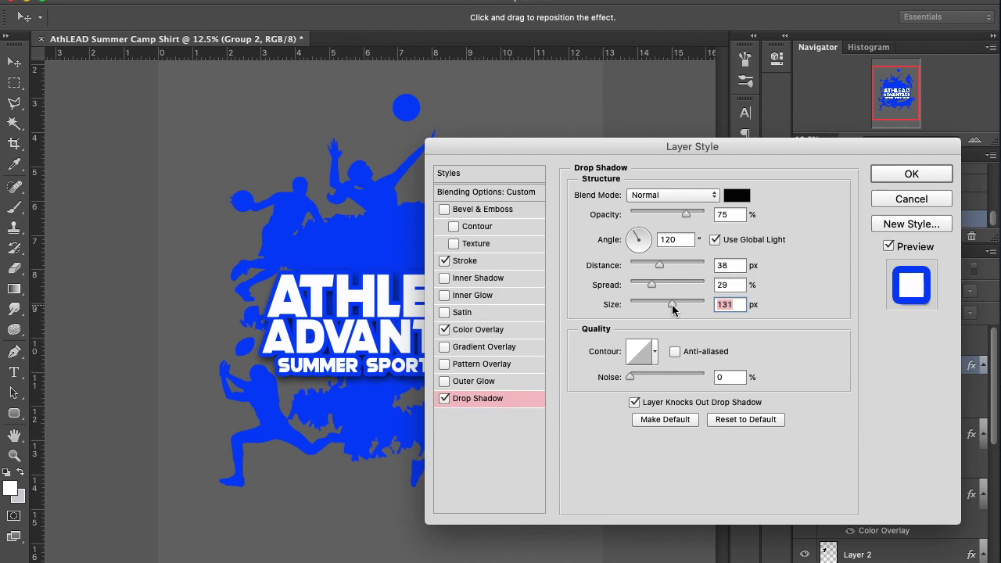
{"action": "left_click", "coordinate": [908, 177]}
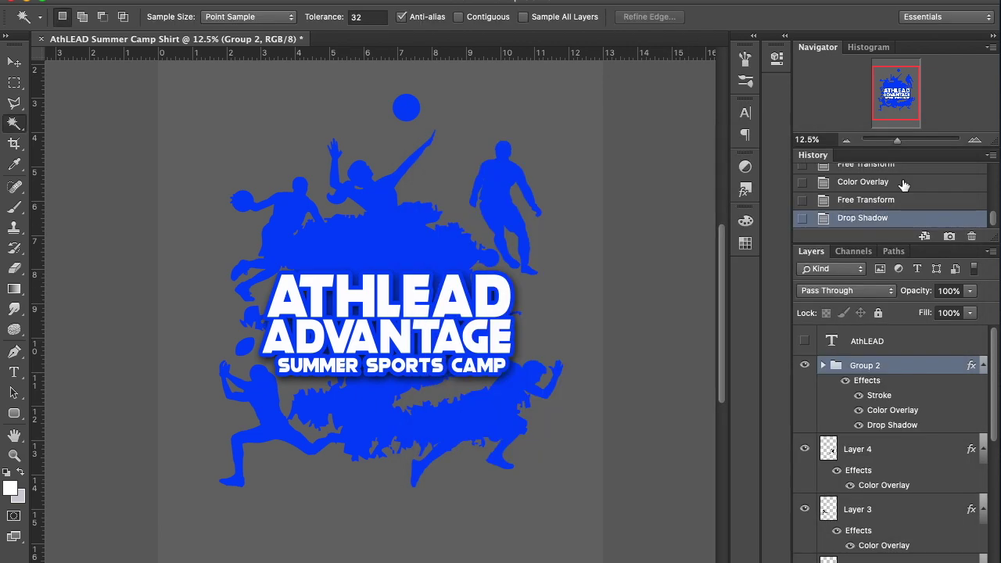
Group the athlete and paint splash layers from Layer 4 down to Group 1, and duplicate the new group.
{"action": "scroll", "coordinate": [905, 413], "scroll_direction": "down", "scroll_amount": 1}
{"action": "left_click", "coordinate": [894, 408]}
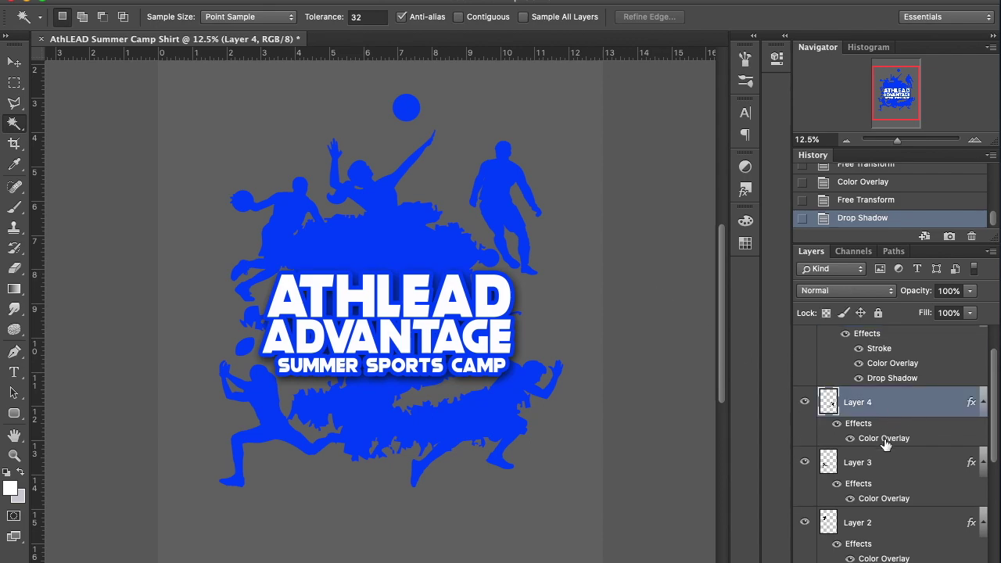
{"action": "scroll", "coordinate": [885, 445], "scroll_direction": "down", "scroll_amount": 1}
{"action": "scroll", "coordinate": [886, 444], "scroll_direction": "down", "scroll_amount": 1}
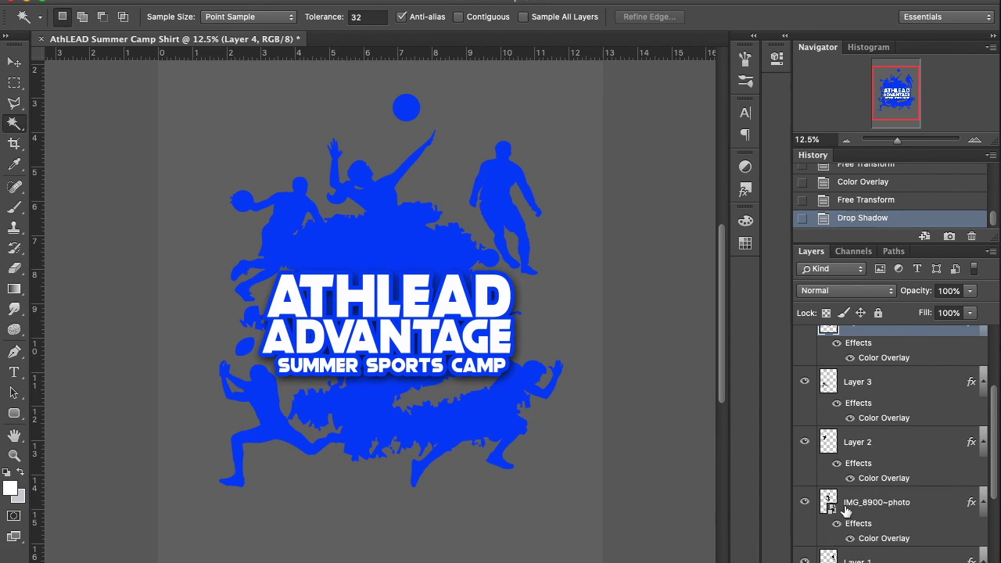
{"action": "scroll", "coordinate": [889, 465], "scroll_direction": "down", "scroll_amount": 1}
{"action": "scroll", "coordinate": [889, 465], "scroll_direction": "down", "scroll_amount": 2}
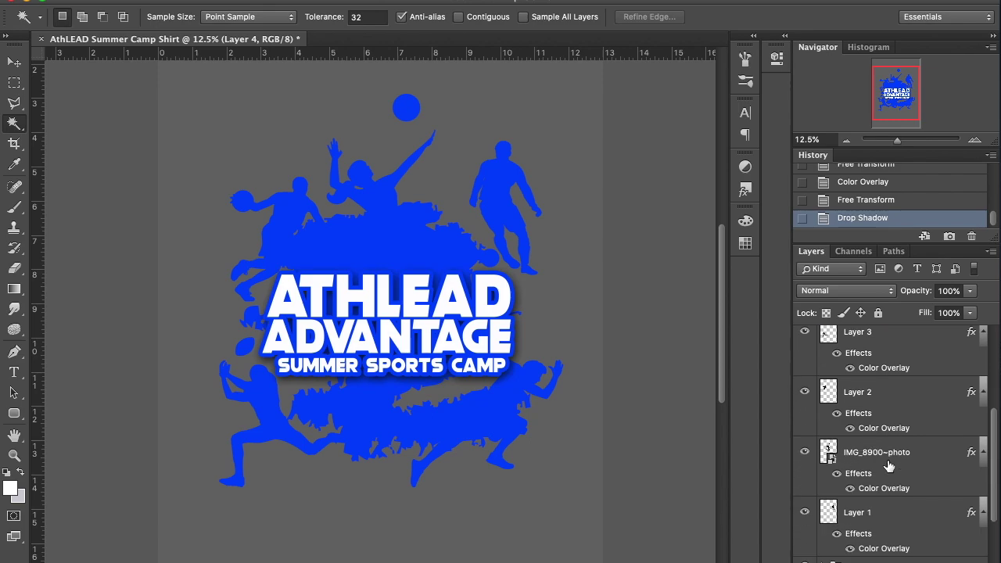
{"action": "scroll", "coordinate": [888, 465], "scroll_direction": "up", "scroll_amount": 1}
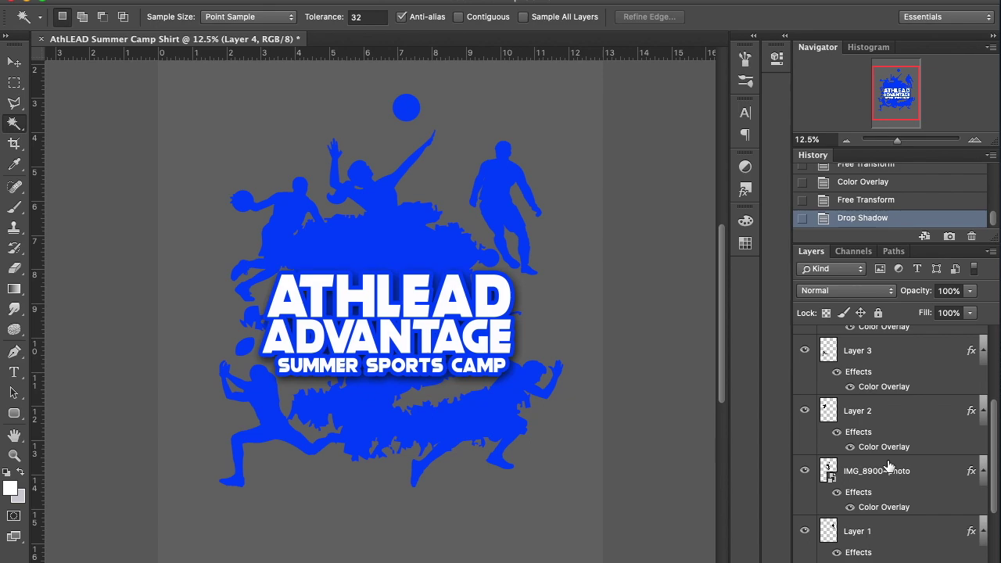
{"action": "scroll", "coordinate": [879, 485], "scroll_direction": "down", "scroll_amount": 2}
{"action": "scroll", "coordinate": [880, 484], "scroll_direction": "up", "scroll_amount": 5}
{"action": "scroll", "coordinate": [880, 485], "scroll_direction": "down", "scroll_amount": 5}
{"action": "scroll", "coordinate": [880, 484], "scroll_direction": "down", "scroll_amount": 5}
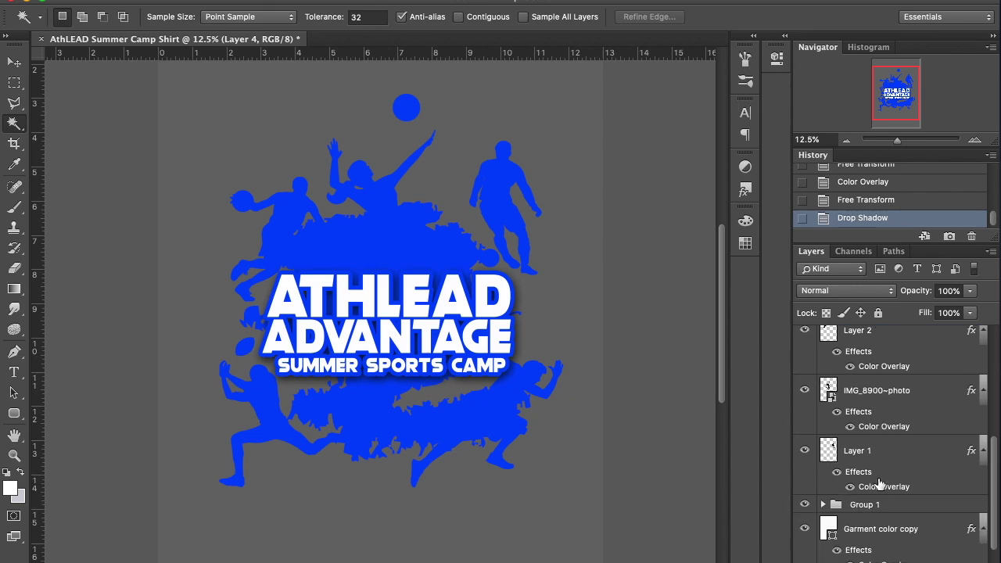
{"action": "scroll", "coordinate": [880, 484], "scroll_direction": "up", "scroll_amount": 3}
{"action": "scroll", "coordinate": [880, 484], "scroll_direction": "down", "scroll_amount": 2}
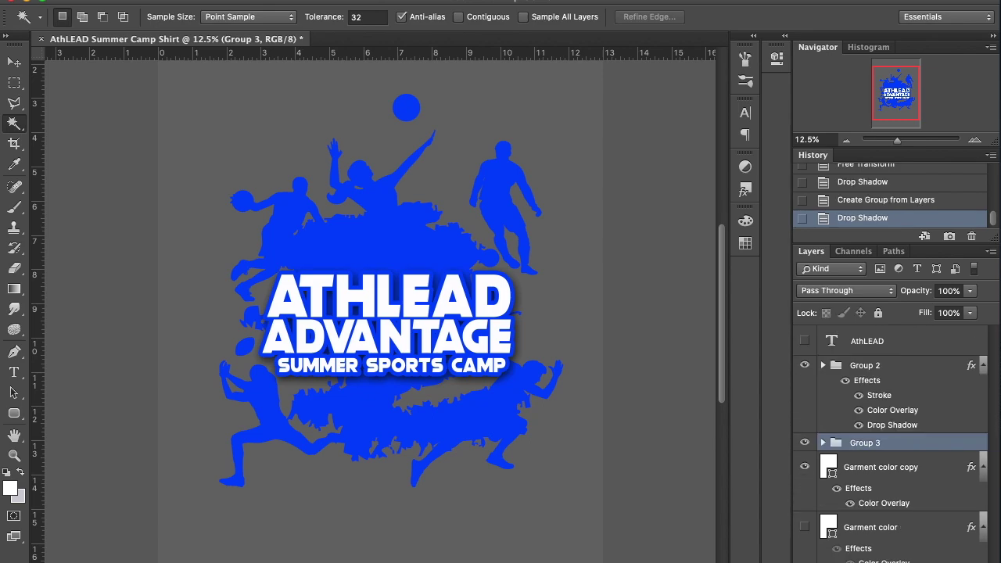
{"action": "key", "text": "ctrl+j"}
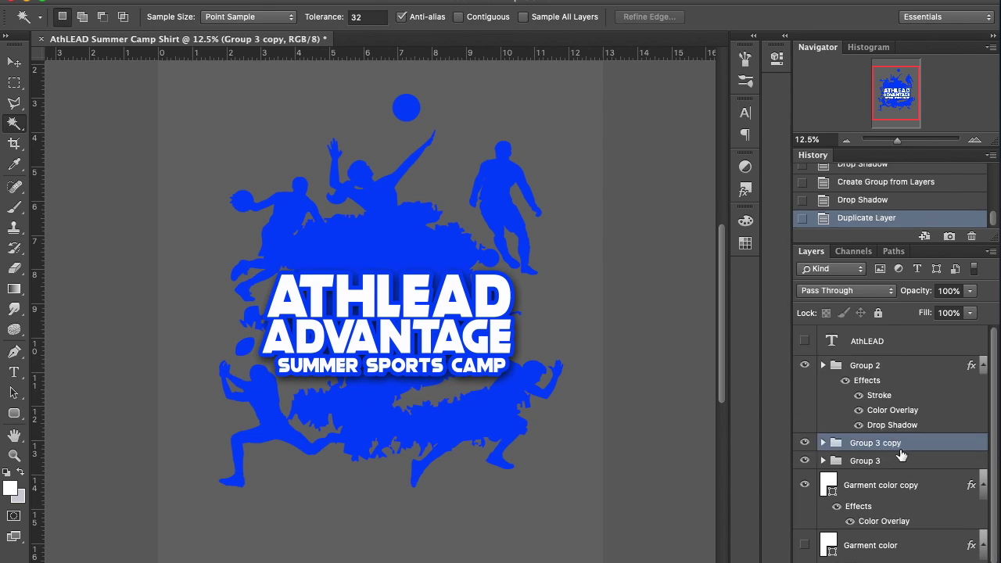
Merge the duplicated Group 3 copy into a single layer and give it a near-black (#010101) Color Overlay at 100% opacity.
{"action": "key", "text": "ctrl+e"}
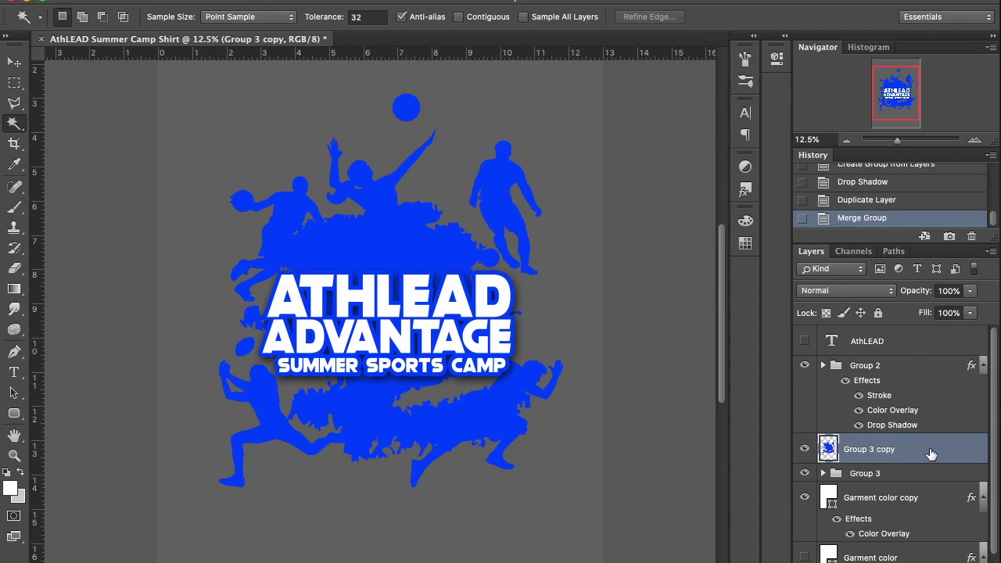
{"action": "double_click", "coordinate": [931, 454]}
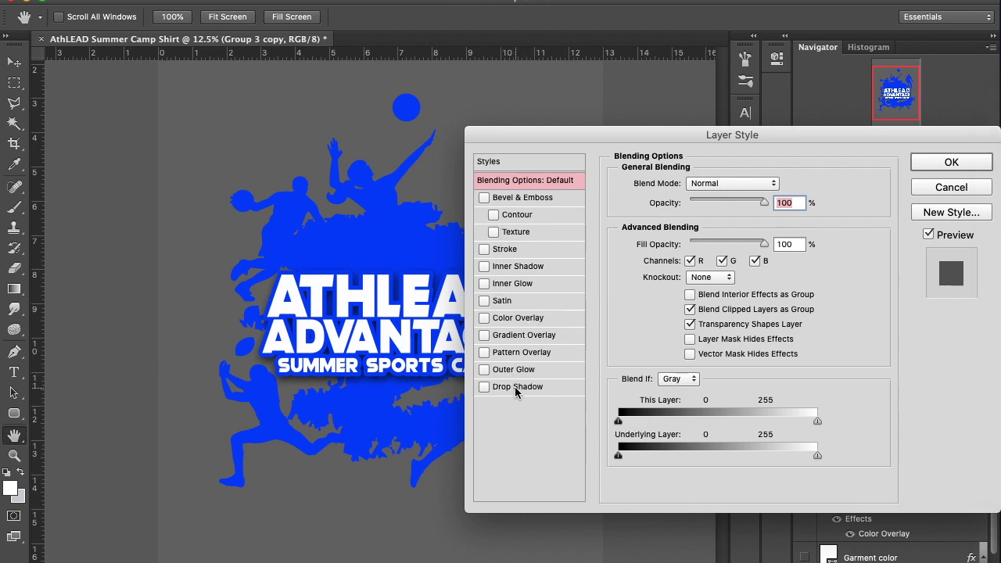
{"action": "left_click", "coordinate": [498, 319]}
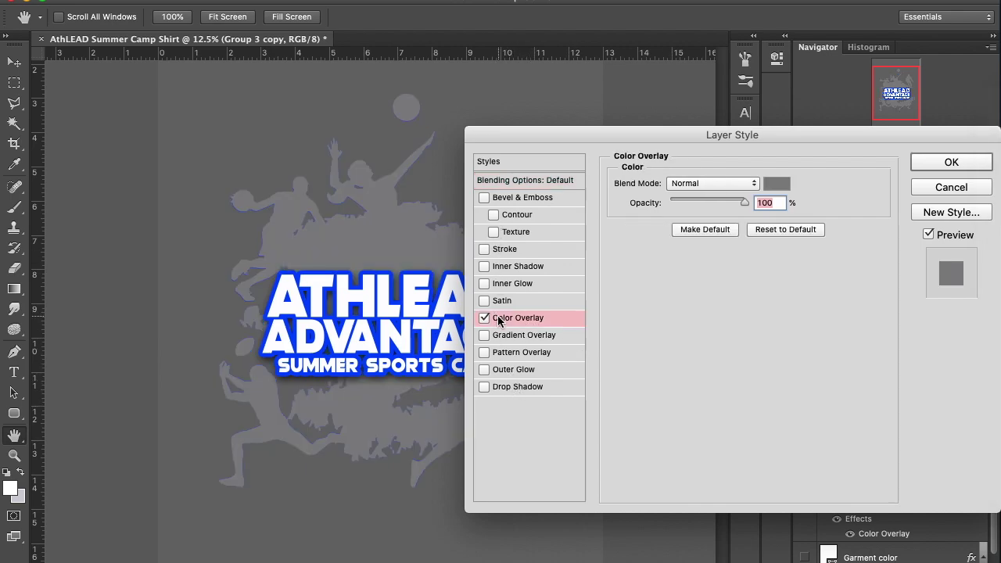
{"action": "left_click", "coordinate": [776, 185]}
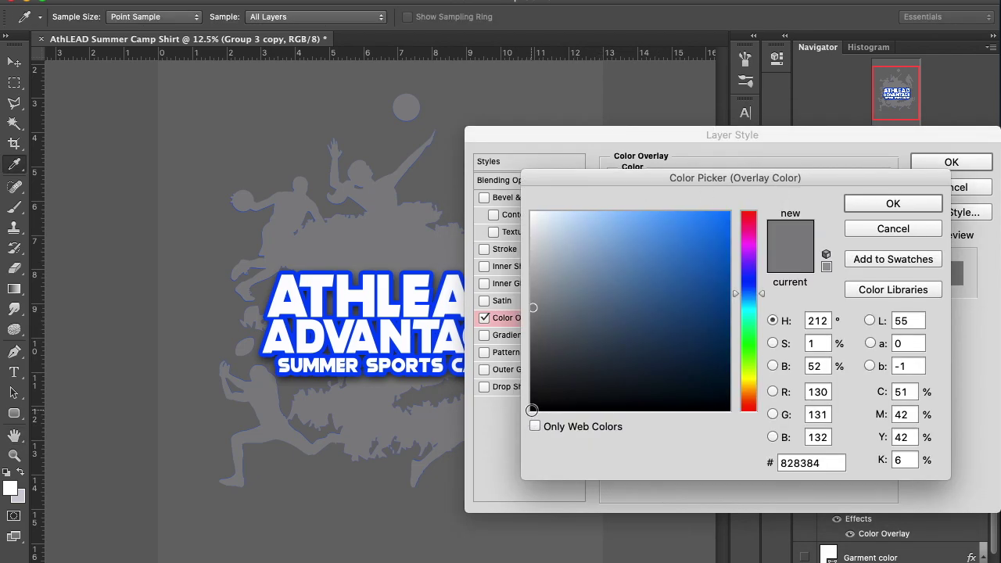
{"action": "left_click", "coordinate": [532, 410]}
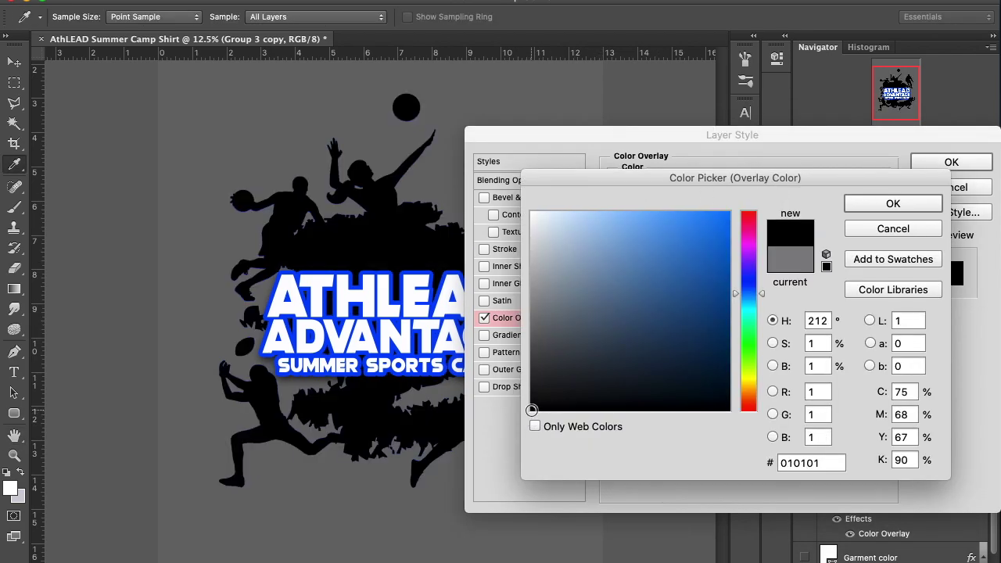
{"action": "left_click", "coordinate": [875, 206]}
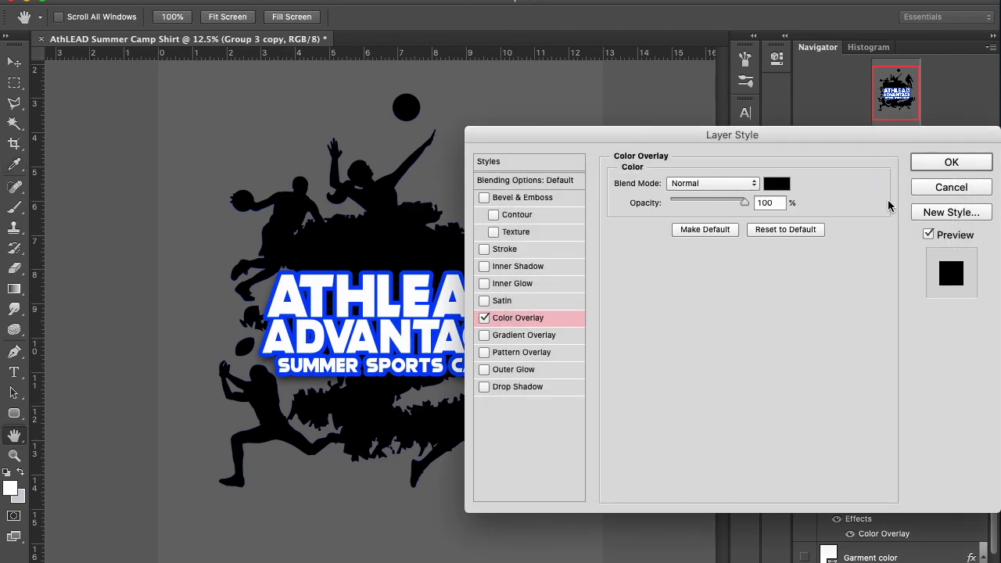
{"action": "left_click", "coordinate": [927, 164]}
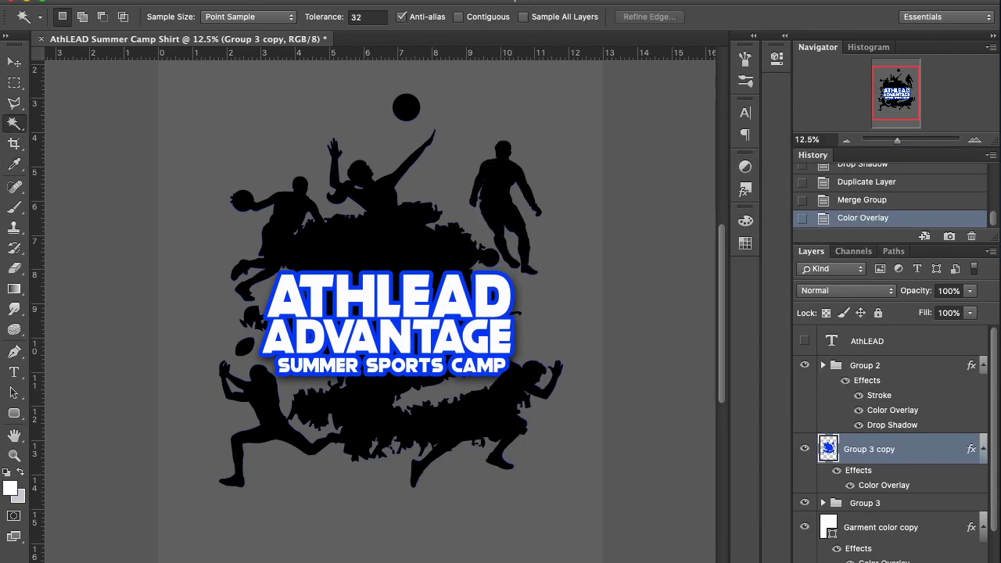
Add a layer mask to Group 3 copy, try a short radial gradient on it, and turn off the gradient's Reverse option.
{"action": "left_click", "coordinate": [873, 562]}
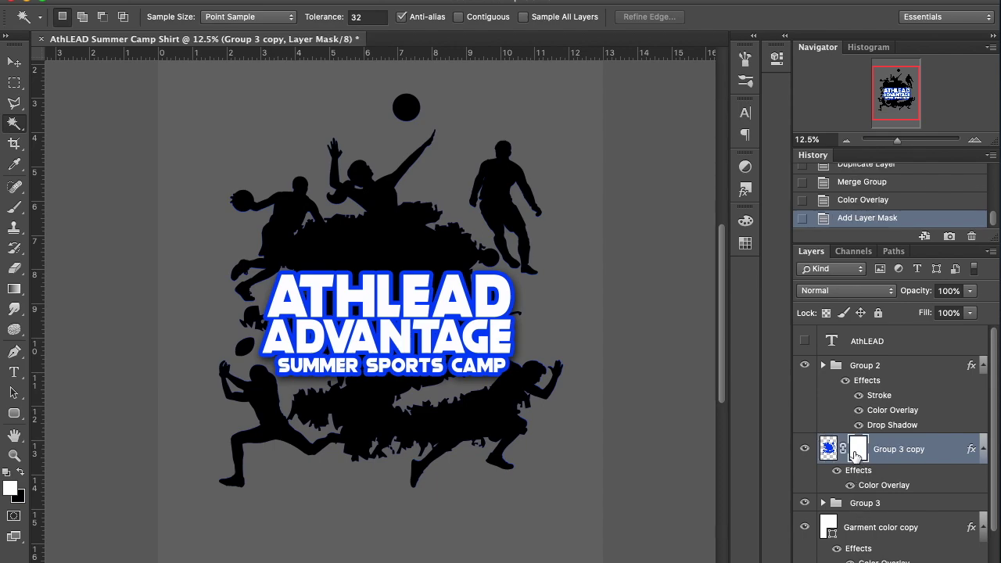
{"action": "left_click", "coordinate": [12, 290]}
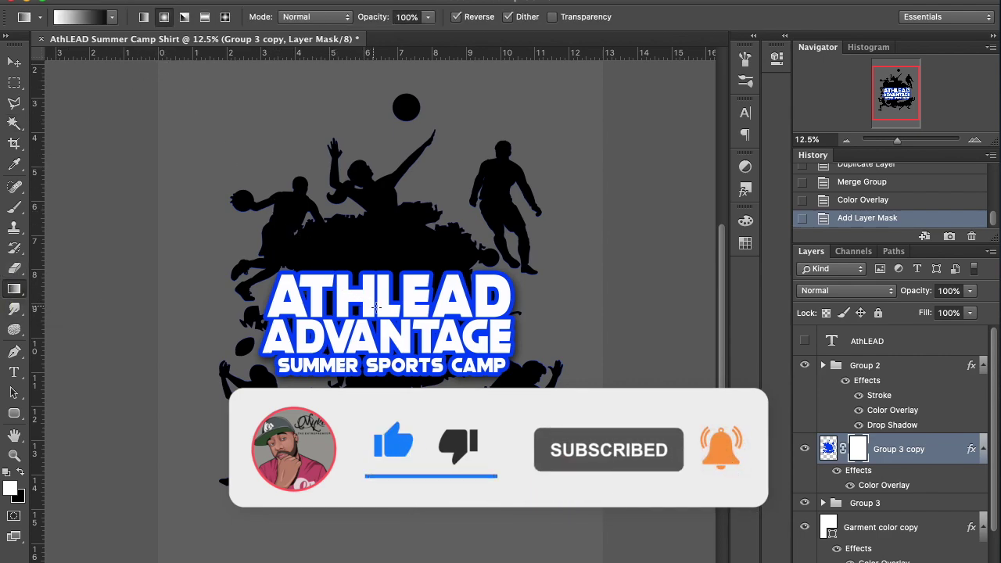
{"action": "left_click_drag", "start_coordinate": [375, 307], "coordinate": [348, 258]}
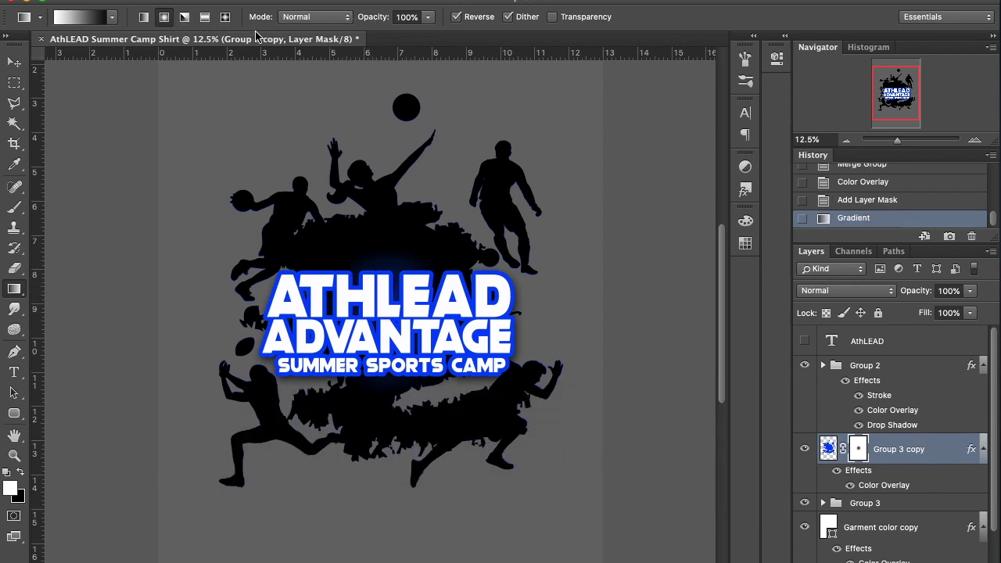
{"action": "left_click", "coordinate": [456, 17]}
Refine the radial gradient on the Group 3 copy mask from the title's centre out past the basketball player, comparing with the layer hidden.
{"action": "left_click_drag", "start_coordinate": [394, 315], "coordinate": [323, 198]}
{"action": "left_click_drag", "start_coordinate": [382, 315], "coordinate": [293, 161]}
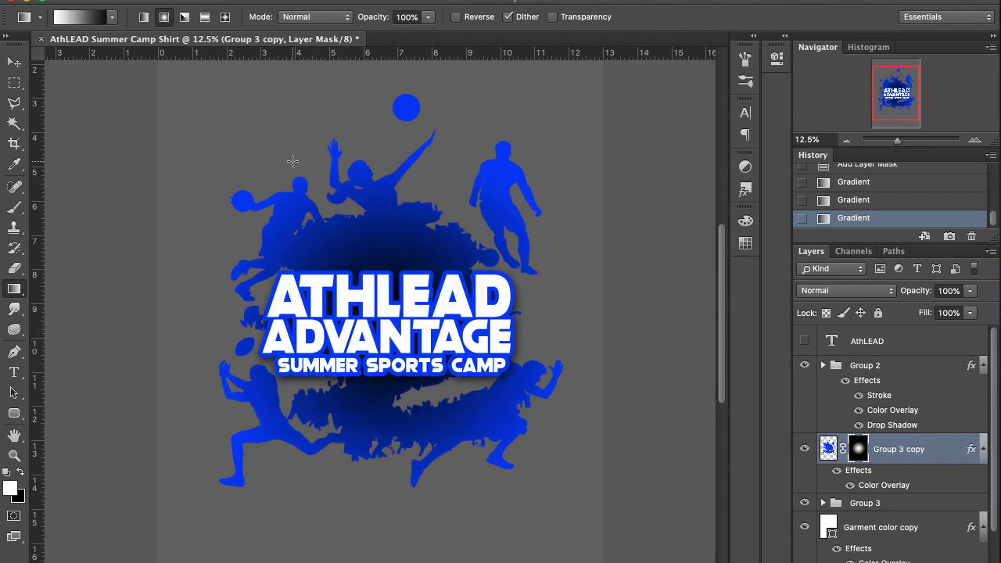
{"action": "left_click_drag", "start_coordinate": [386, 325], "coordinate": [293, 187]}
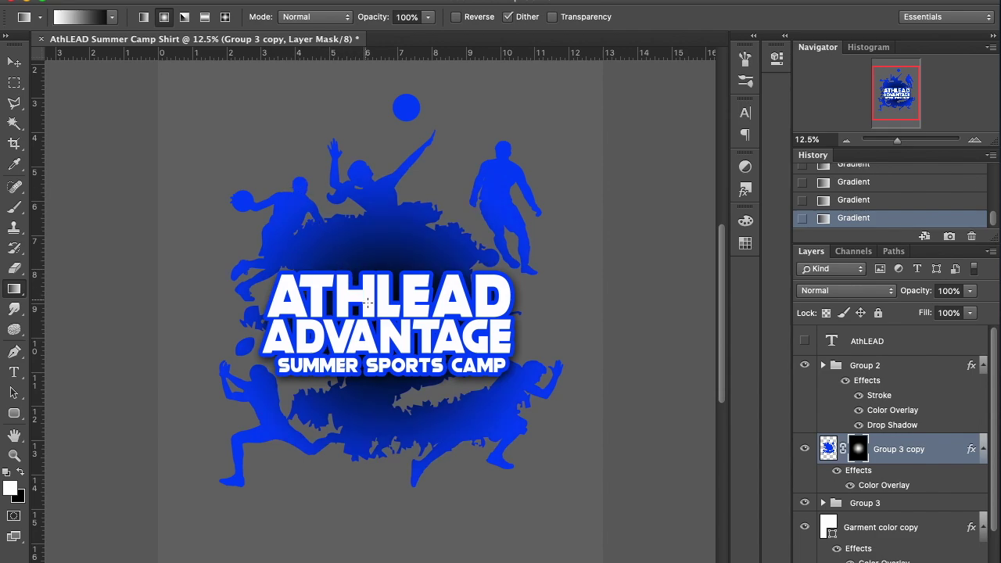
{"action": "left_click_drag", "start_coordinate": [383, 323], "coordinate": [344, 289]}
{"action": "left_click_drag", "start_coordinate": [386, 322], "coordinate": [340, 254]}
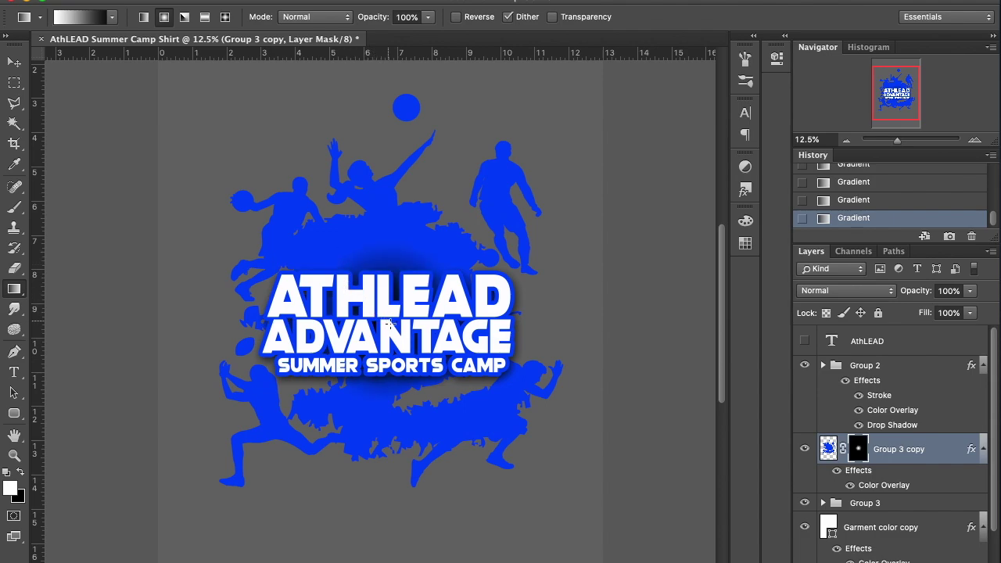
{"action": "left_click_drag", "start_coordinate": [390, 324], "coordinate": [262, 155]}
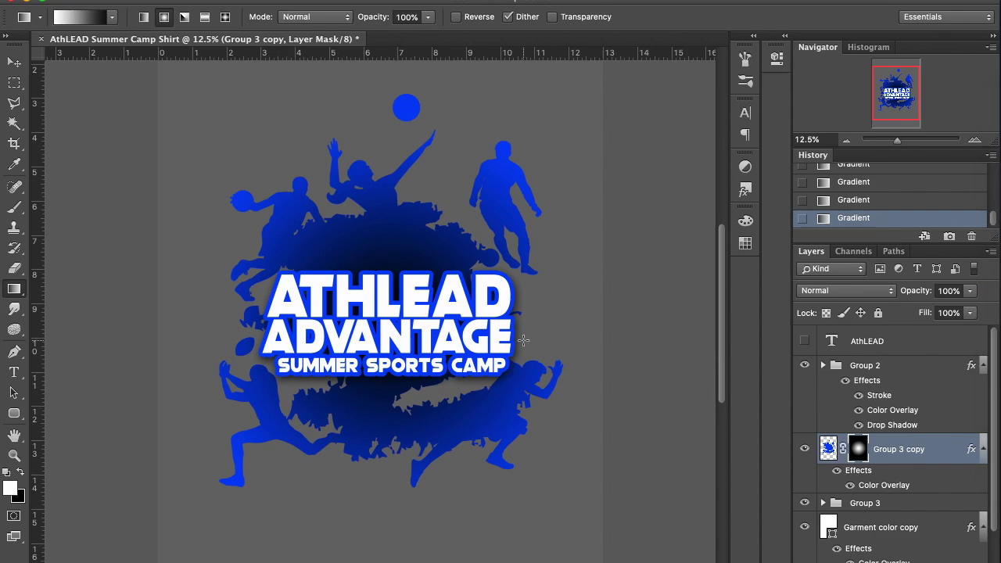
{"action": "left_click", "coordinate": [805, 452]}
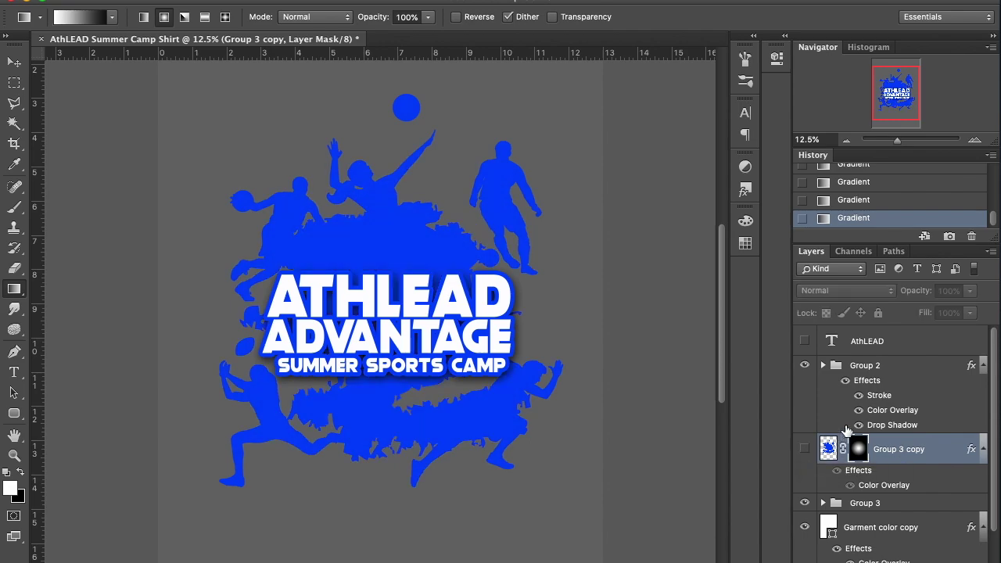
{"action": "left_click", "coordinate": [805, 450]}
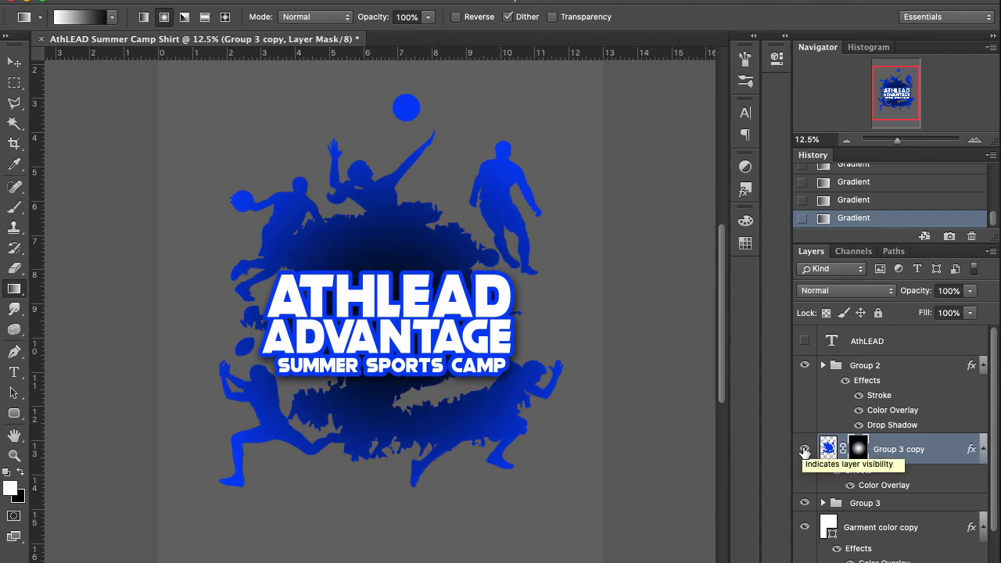
Add an Outer Glow to the title's Group 2 with Normal blend mode and a near-black colour (#020202).
{"action": "left_click", "coordinate": [890, 377]}
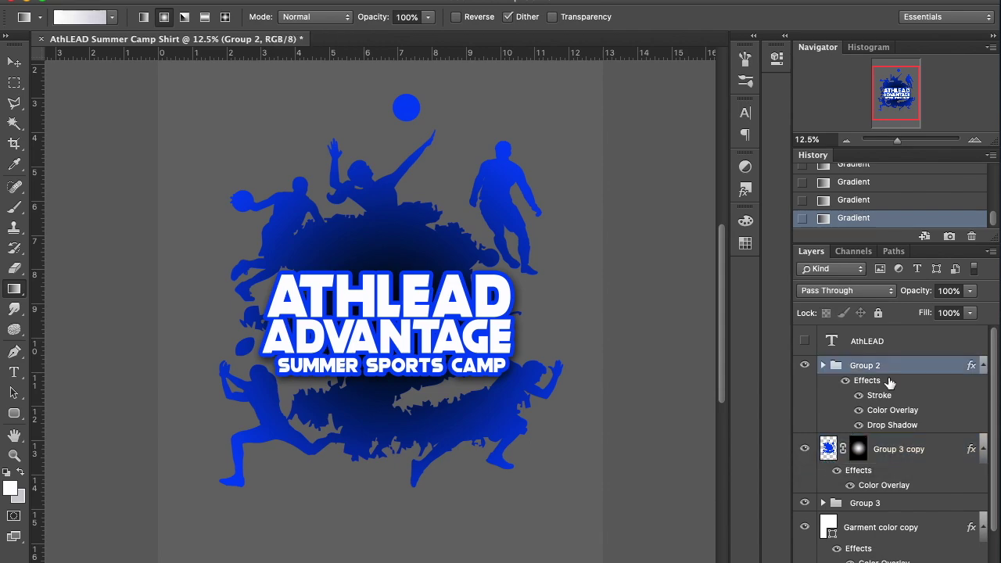
{"action": "double_click", "coordinate": [897, 369]}
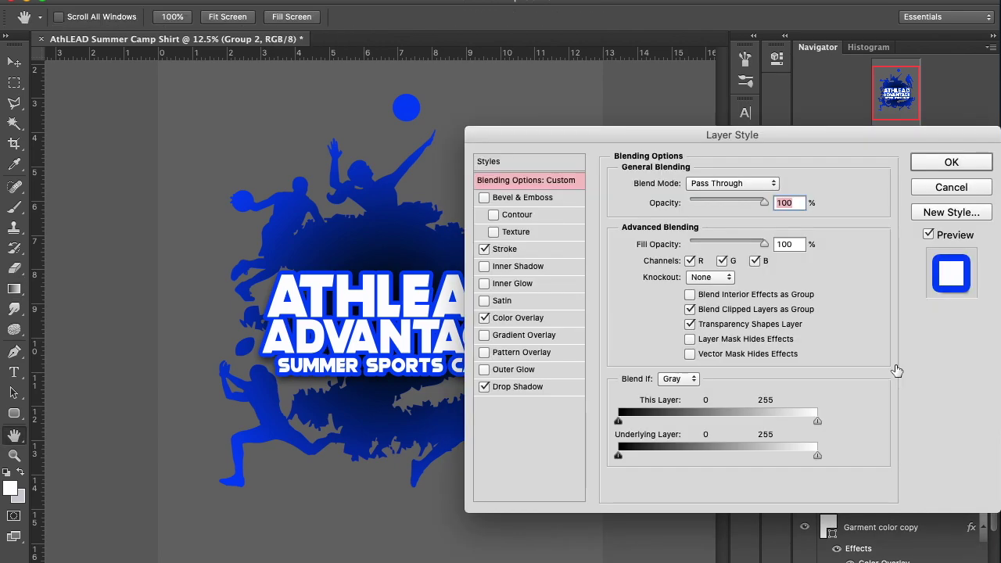
{"action": "left_click", "coordinate": [502, 375]}
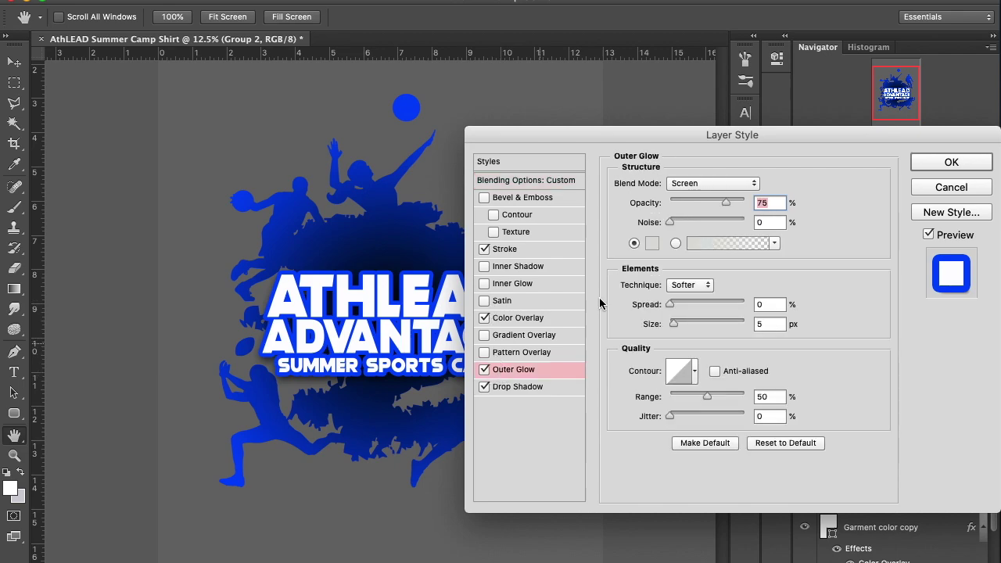
{"action": "left_click", "coordinate": [682, 186]}
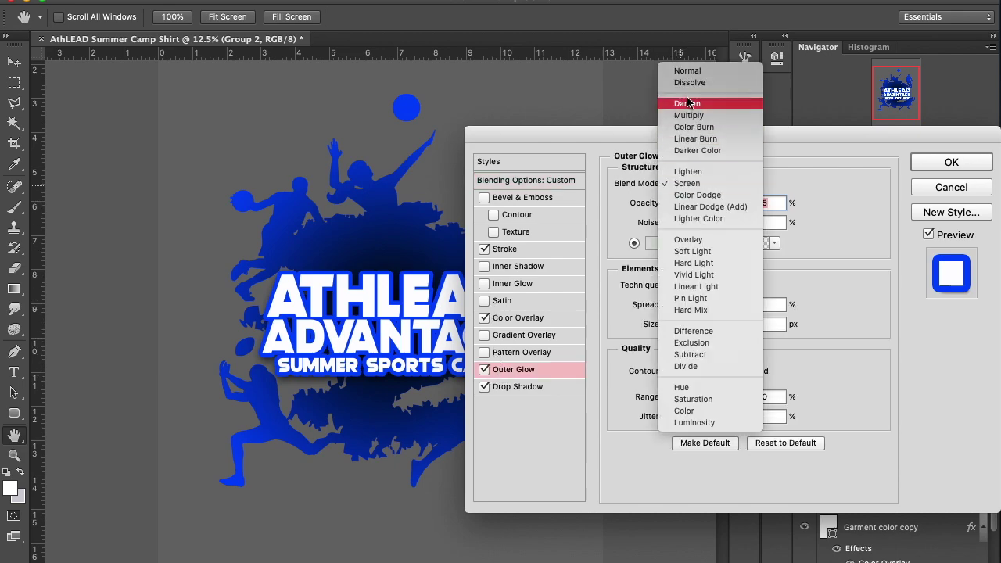
{"action": "left_click", "coordinate": [687, 70]}
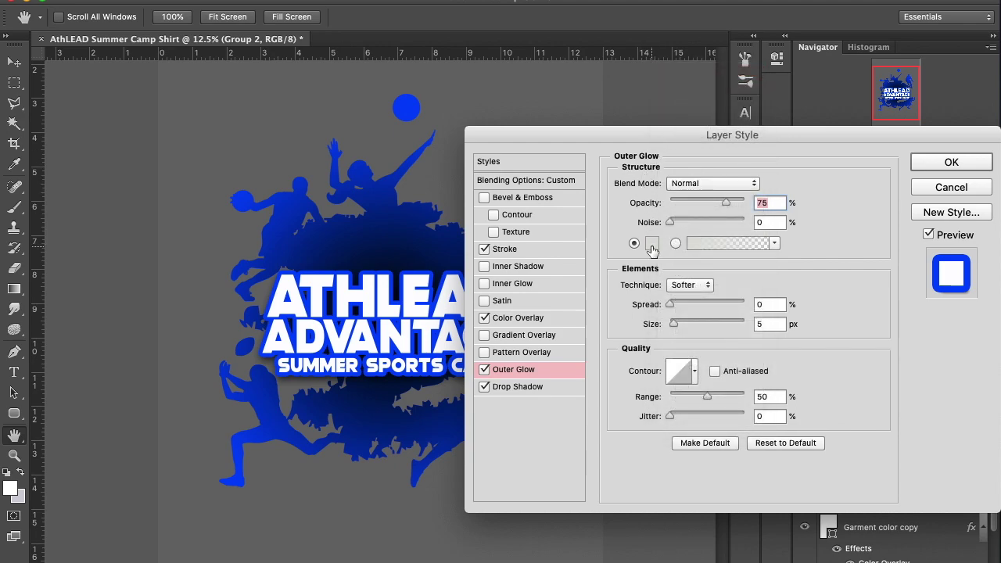
{"action": "left_click", "coordinate": [652, 244]}
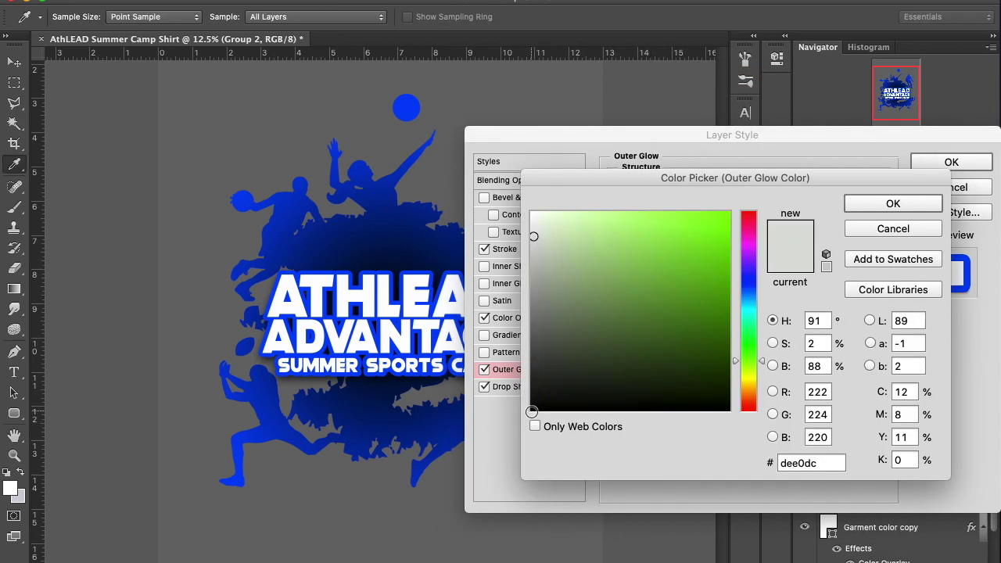
{"action": "left_click", "coordinate": [532, 410]}
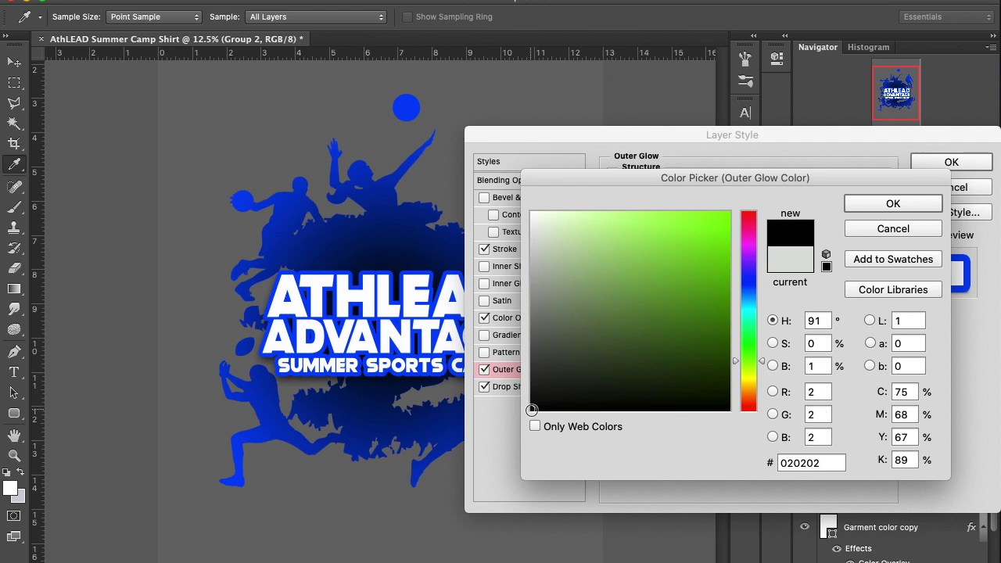
{"action": "left_click", "coordinate": [863, 202]}
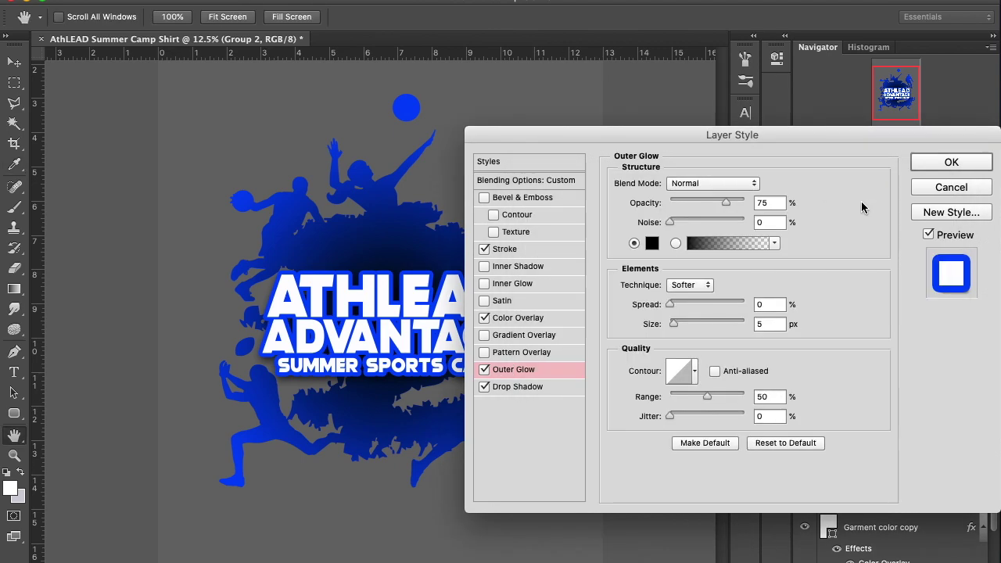
Set the title's outer glow to 100% opacity, 100% spread and a size of 59 px, and apply the layer style.
{"action": "left_click", "coordinate": [734, 203]}
{"action": "left_click_drag", "start_coordinate": [734, 203], "coordinate": [752, 203]}
{"action": "left_click_drag", "start_coordinate": [670, 309], "coordinate": [787, 303]}
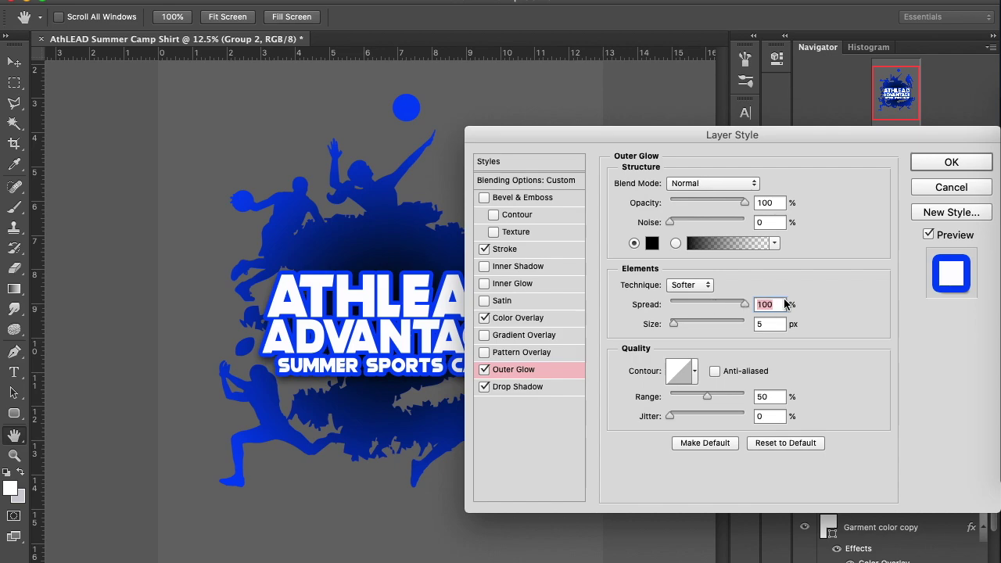
{"action": "mouse_move", "coordinate": [675, 323]}
{"action": "left_mouse_down"}
{"action": "mouse_move", "coordinate": [697, 328]}
{"action": "mouse_move", "coordinate": [691, 333]}
{"action": "left_mouse_up"}
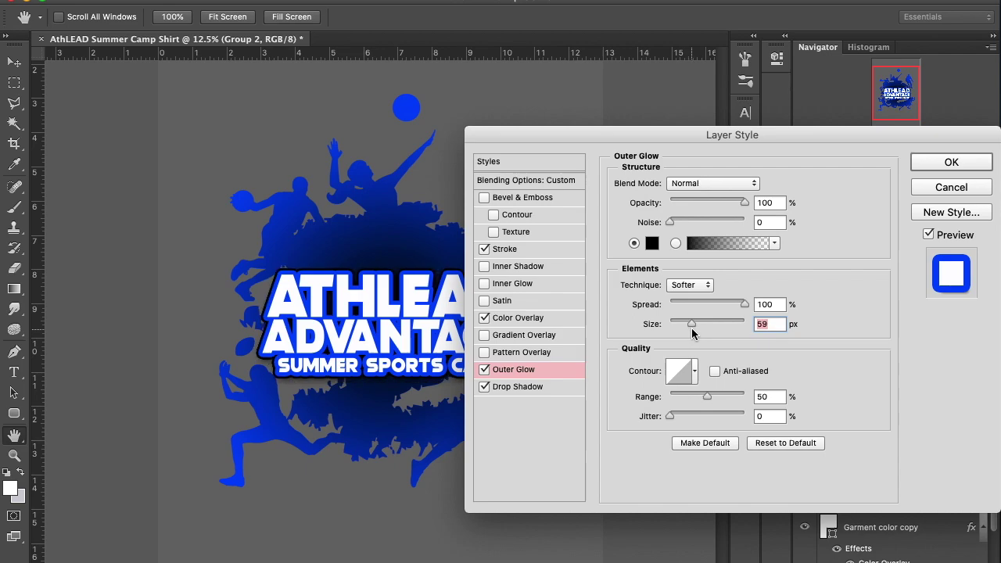
{"action": "left_click", "coordinate": [926, 164]}
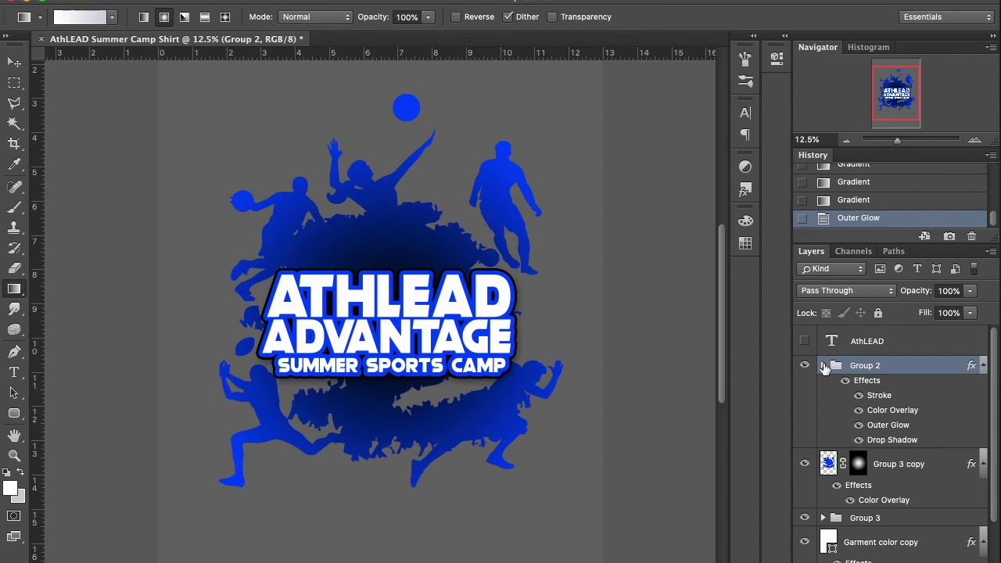
Compare the artwork with Group 3 copy and Group 3 each hidden and shown in turn.
{"action": "left_click", "coordinate": [805, 464]}
{"action": "left_click", "coordinate": [804, 464]}
{"action": "left_click", "coordinate": [804, 518]}
{"action": "left_click", "coordinate": [805, 518]}
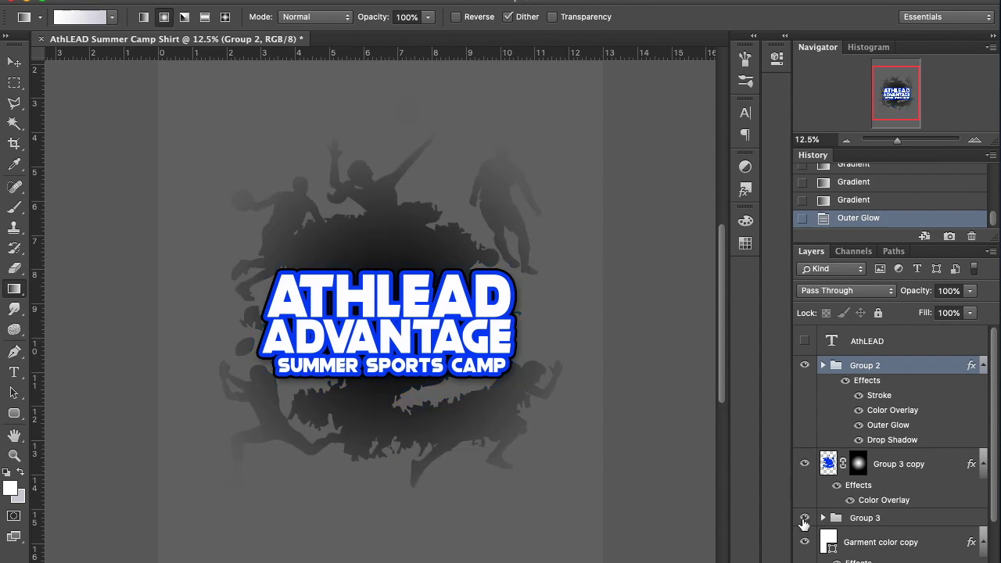
Expand the title's Group 2 and replace the text of the Athlead layer with "SUMMER".
{"action": "left_click", "coordinate": [823, 366]}
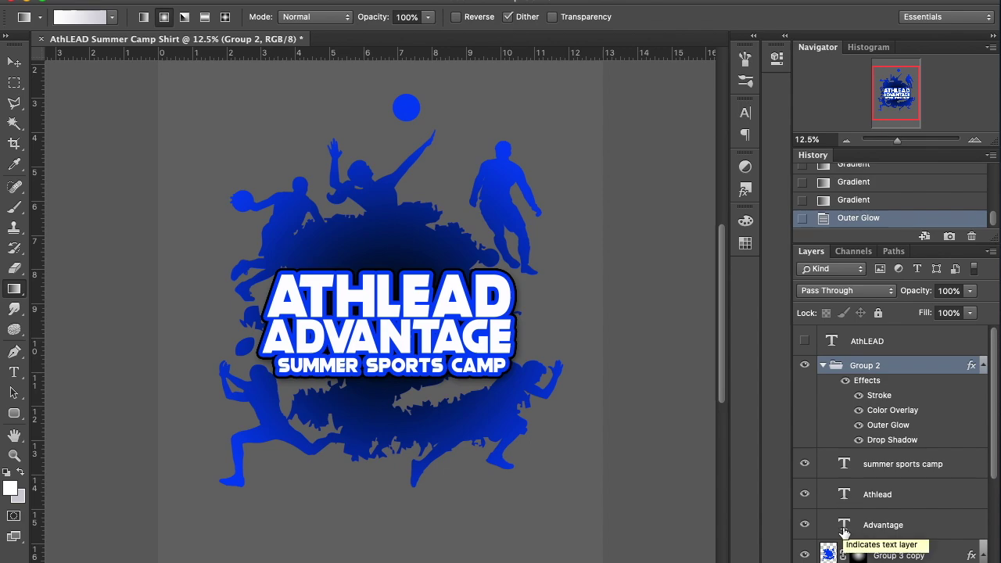
{"action": "double_click", "coordinate": [844, 465]}
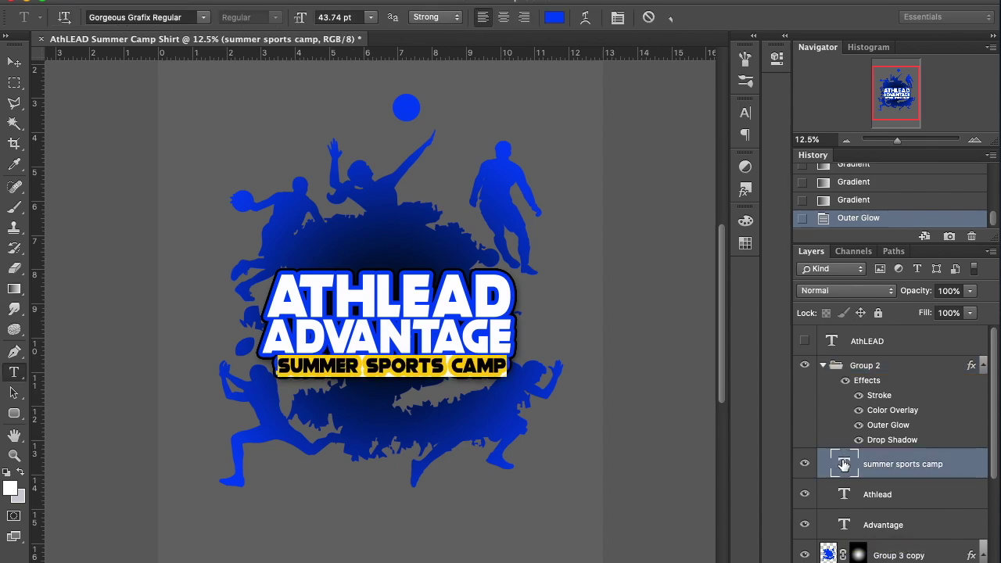
{"action": "double_click", "coordinate": [845, 499]}
{"action": "type", "text": "S"}
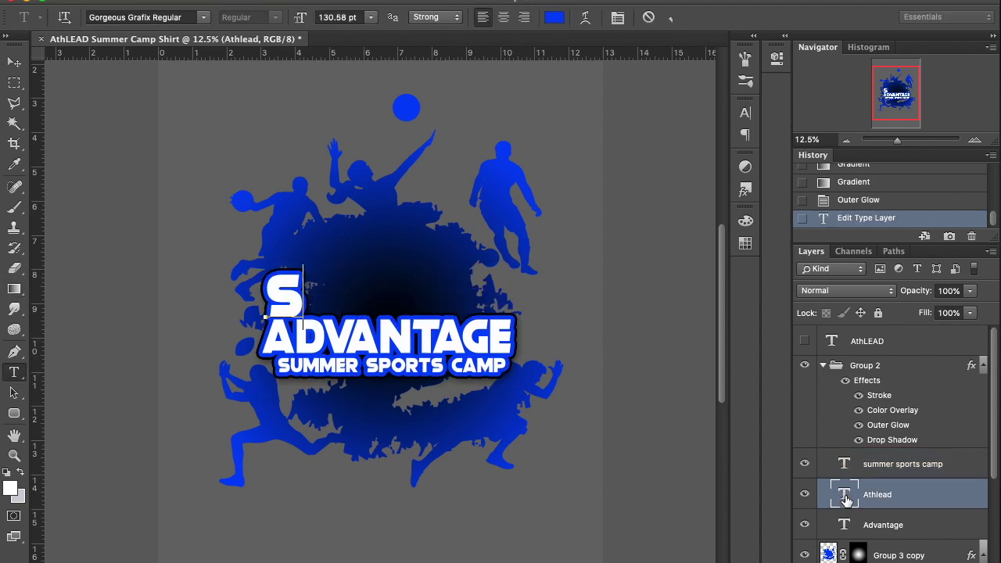
{"action": "type", "text": "UMMER"}
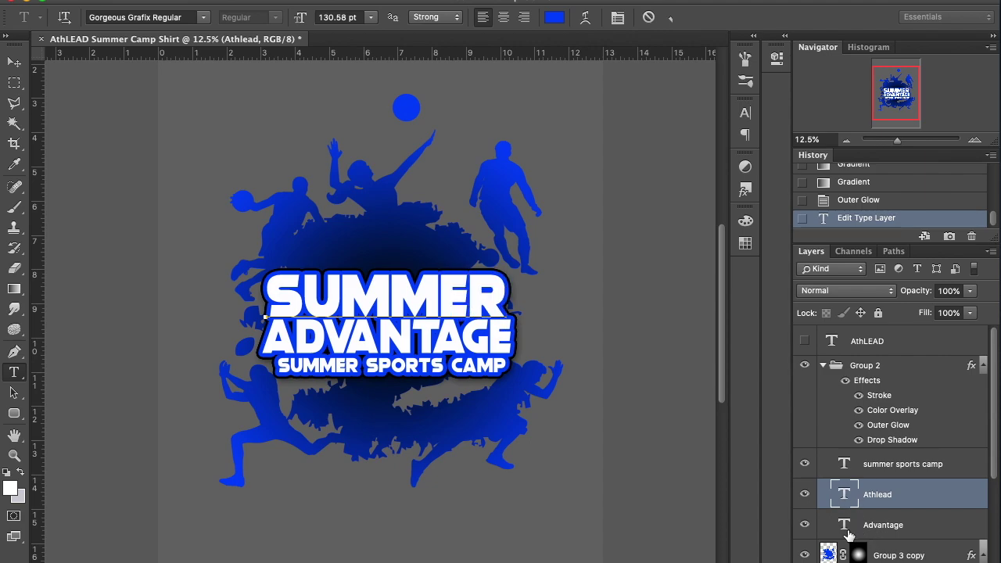
Replace the text of the Advantage layer with "SPORTS" and commit the edit.
{"action": "double_click", "coordinate": [844, 527]}
{"action": "type", "text": "S"}
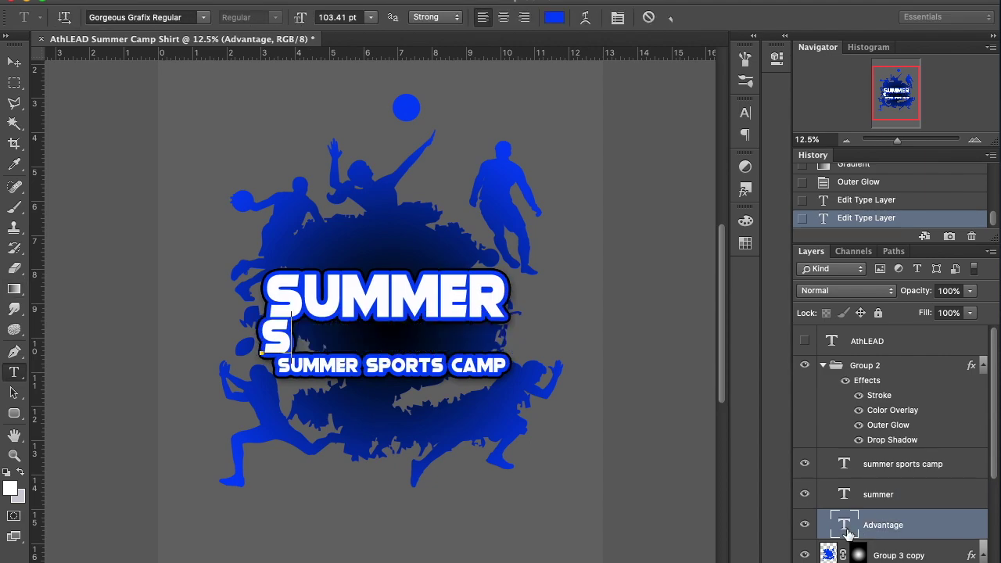
{"action": "type", "text": "PORTS"}
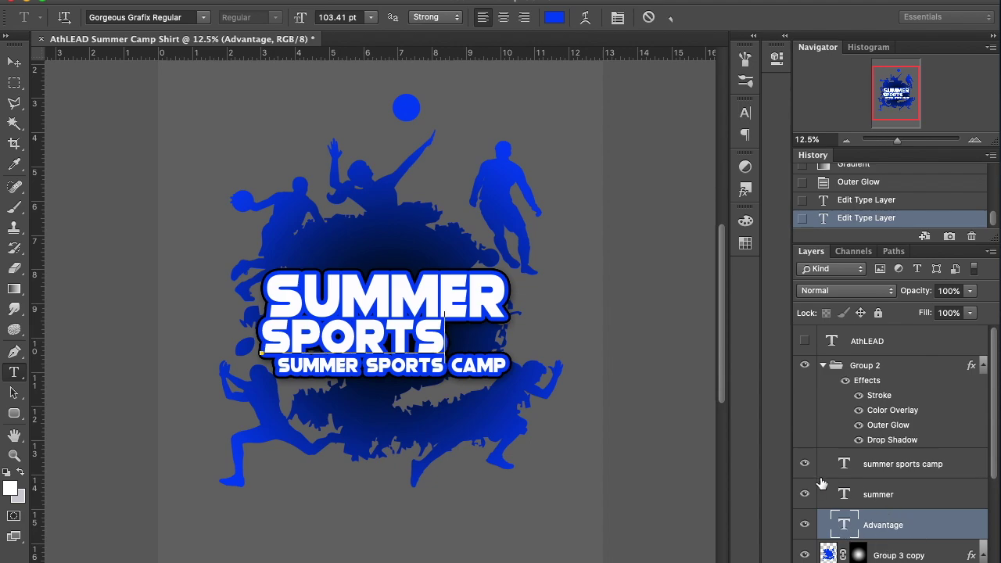
{"action": "left_click", "coordinate": [13, 63]}
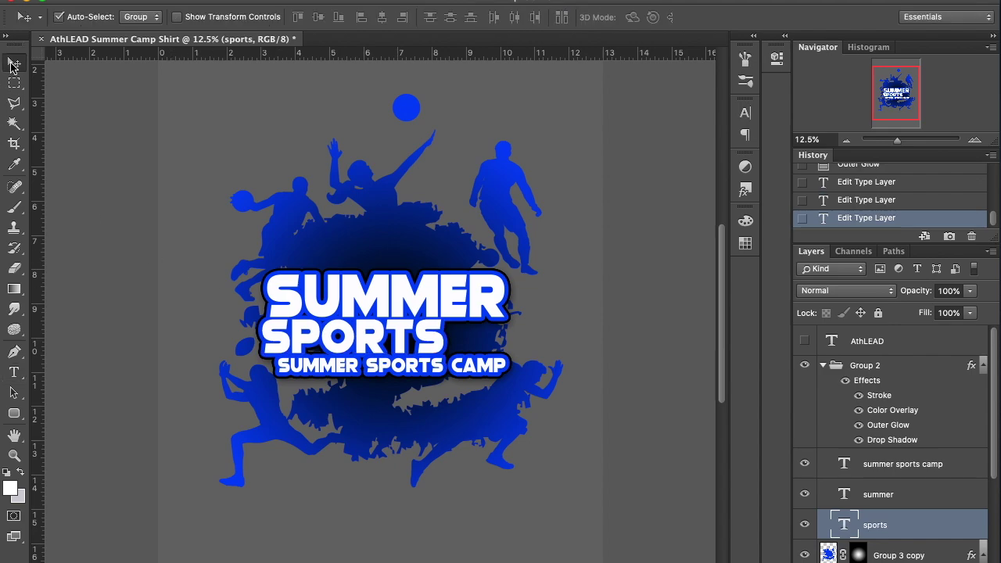
Scale the SPORTS text to 131.95% and nudge it sideways so it spans the same width as SUMMER.
{"action": "key", "text": "ctrl+t"}
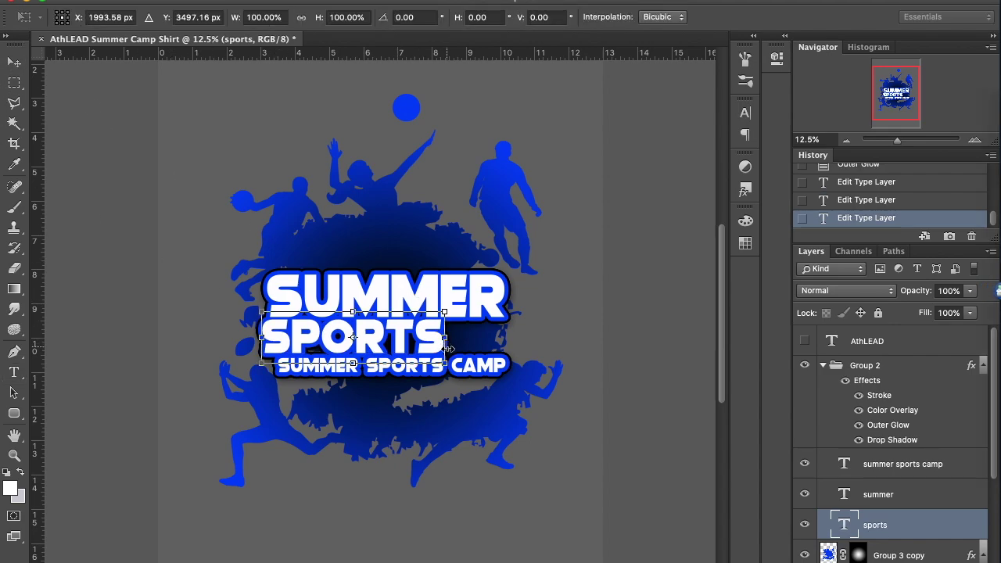
{"action": "left_click_drag", "start_coordinate": [446, 363], "coordinate": [509, 363]}
{"action": "key", "text": "Right"}
{"action": "key", "text": "Right"}
{"action": "key", "text": "Right"}
{"action": "key", "text": "Right"}
{"action": "key", "text": "Right"}
{"action": "key", "text": "Right"}
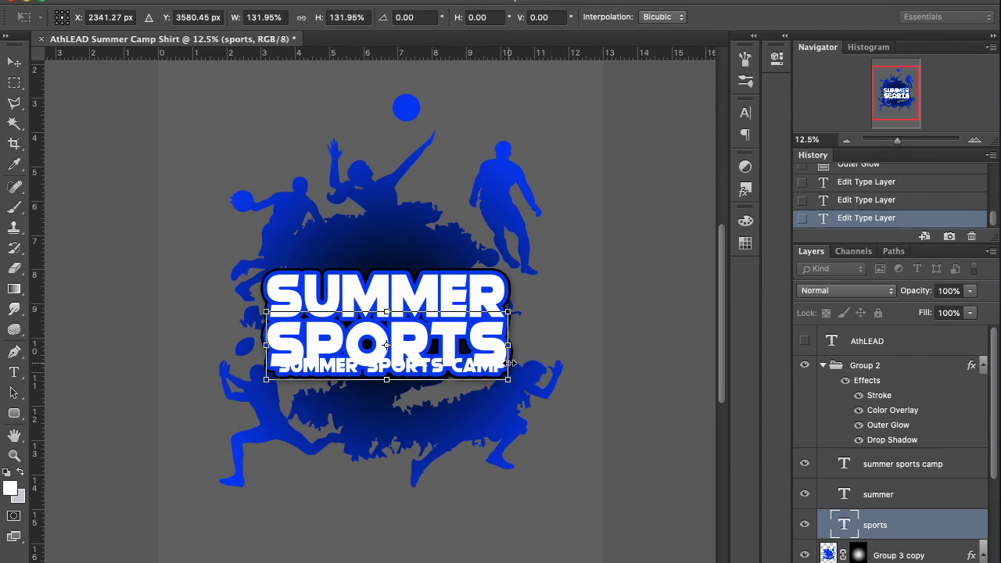
{"action": "key", "text": "Return"}
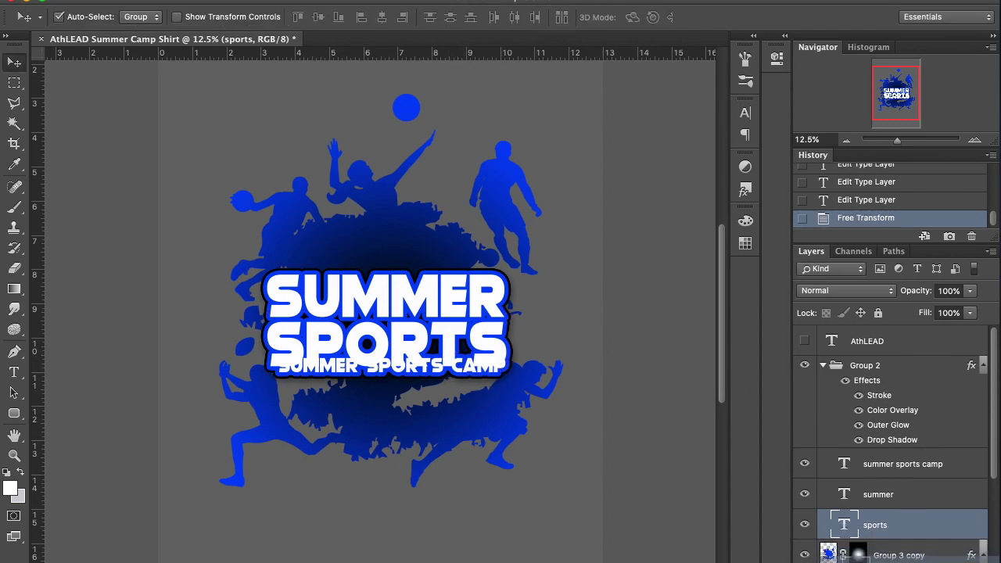
Duplicate the SPORTS text layer and replace the copy's text with "CAMPS".
{"action": "key", "text": "super+j"}
{"action": "double_click", "coordinate": [843, 504]}
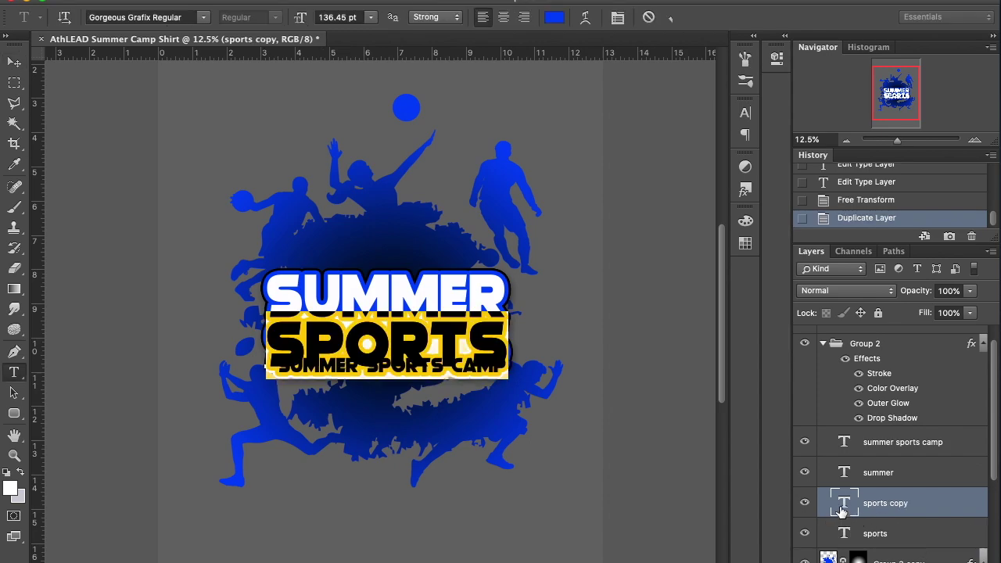
{"action": "type", "text": "c"}
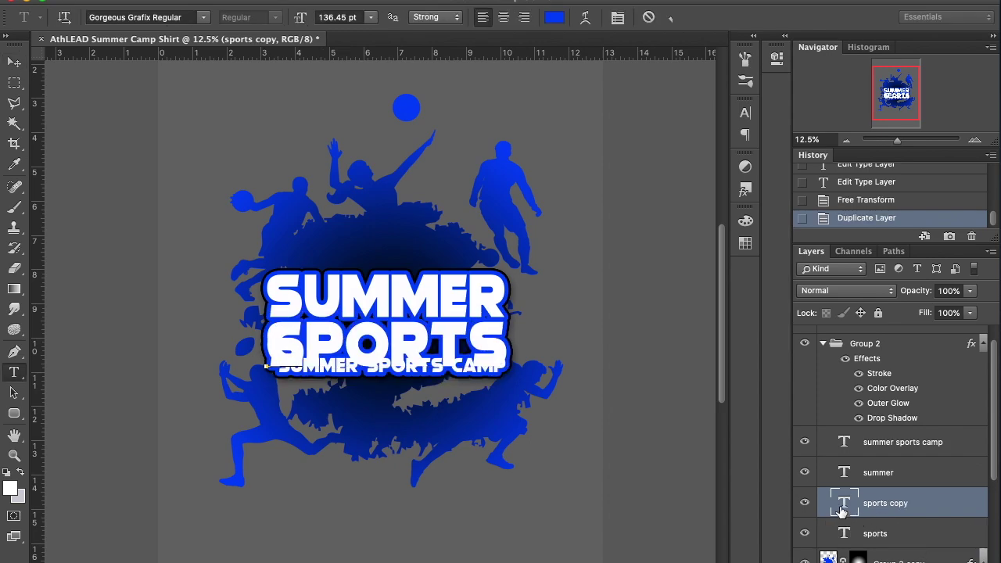
{"action": "type", "text": "amps"}
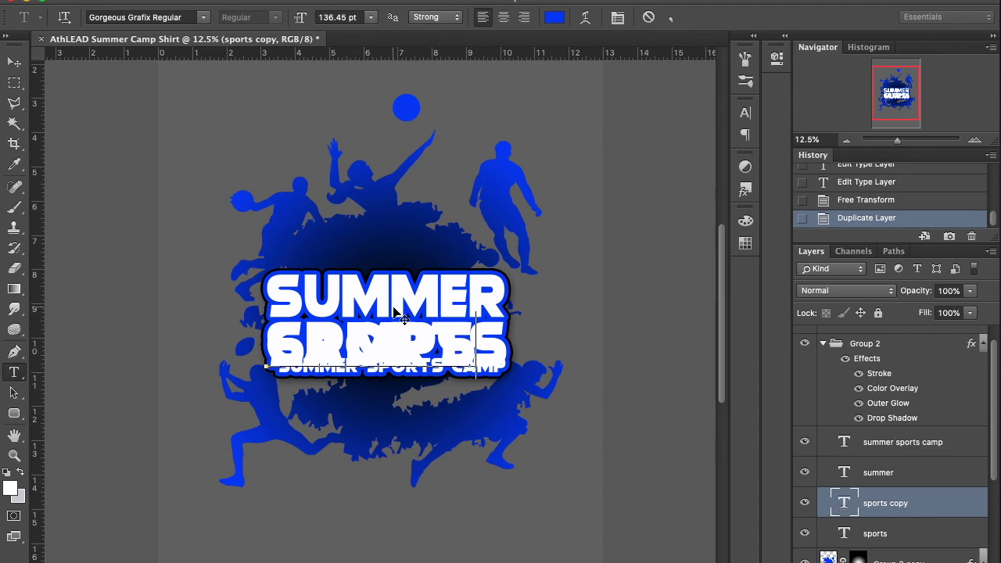
{"action": "left_click", "coordinate": [18, 69]}
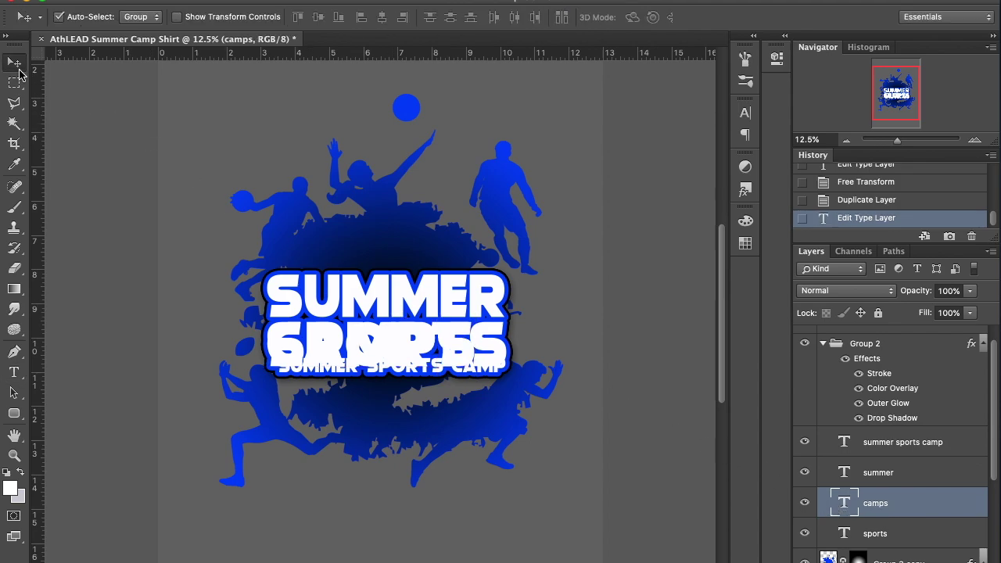
Move the CAMPS text directly below SPORTS and scale it to 115.35% to match the width of the lines above.
{"action": "key", "text": "super+t"}
{"action": "left_click_drag", "start_coordinate": [319, 363], "coordinate": [319, 390]}
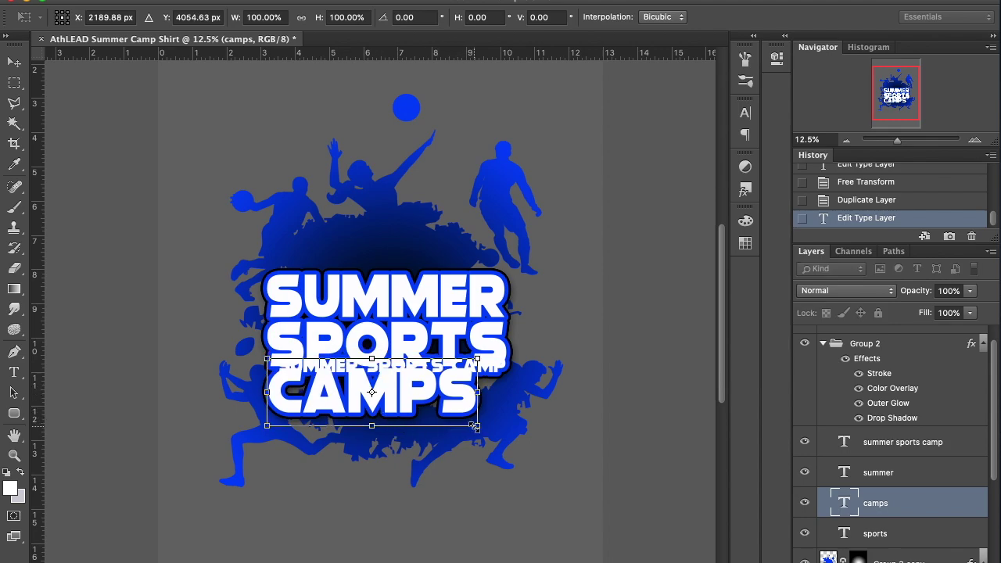
{"action": "left_click_drag", "start_coordinate": [476, 427], "coordinate": [510, 436]}
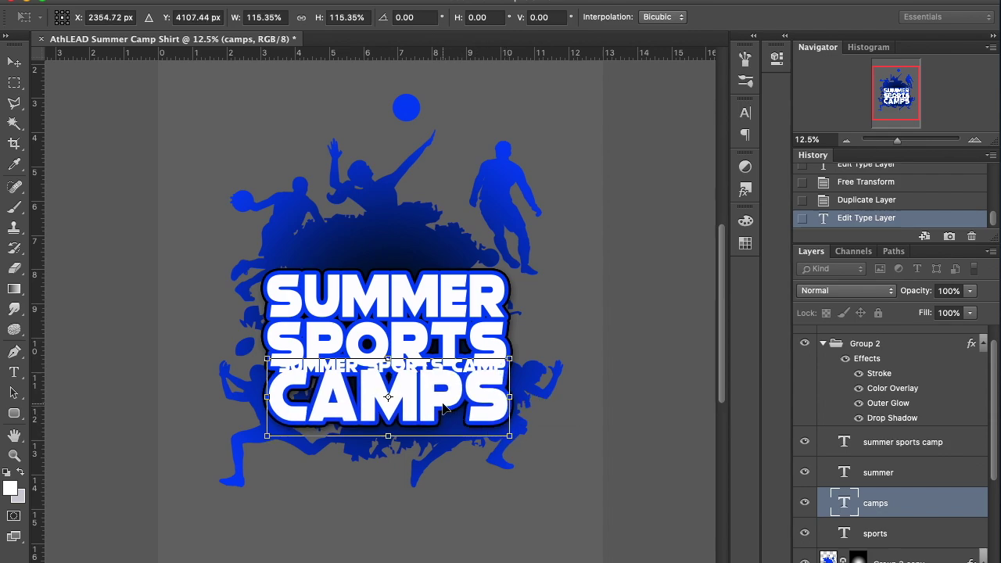
{"action": "key", "text": "Return"}
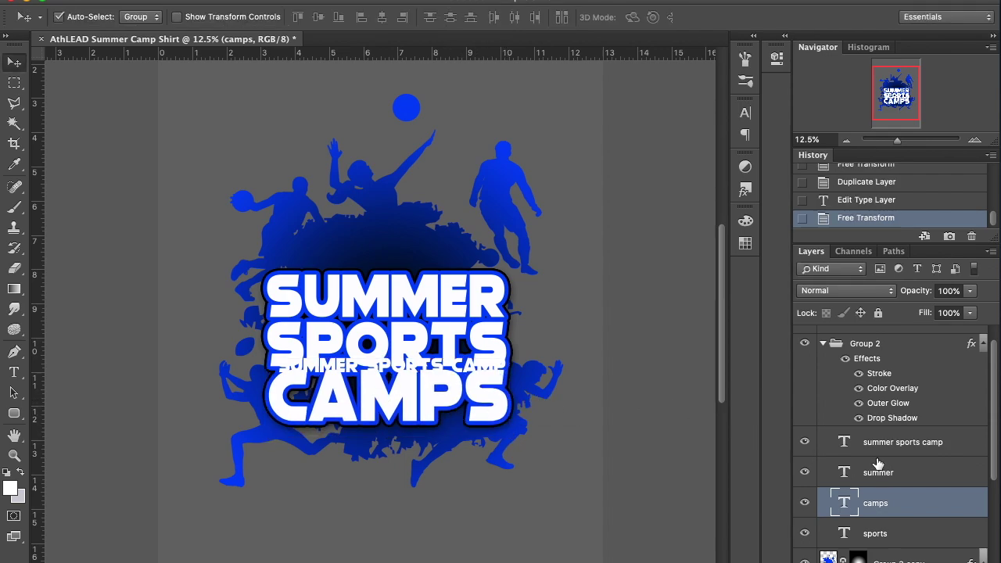
Replace the text of the summer sports camp layer with "ATHLEAD ADVANTAGE" and commit the edit.
{"action": "double_click", "coordinate": [845, 444]}
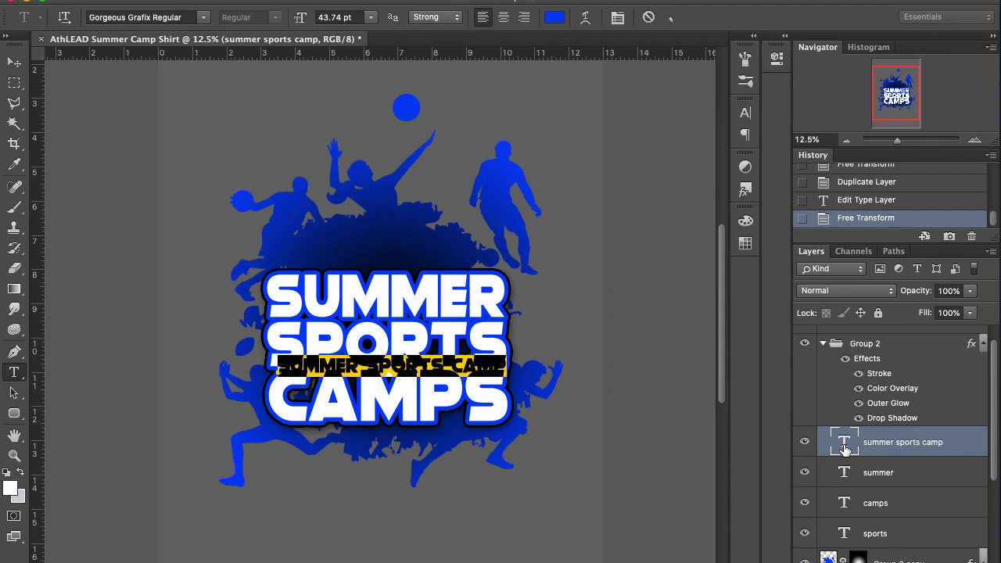
{"action": "type", "text": "ATHLEAD ADVA"}
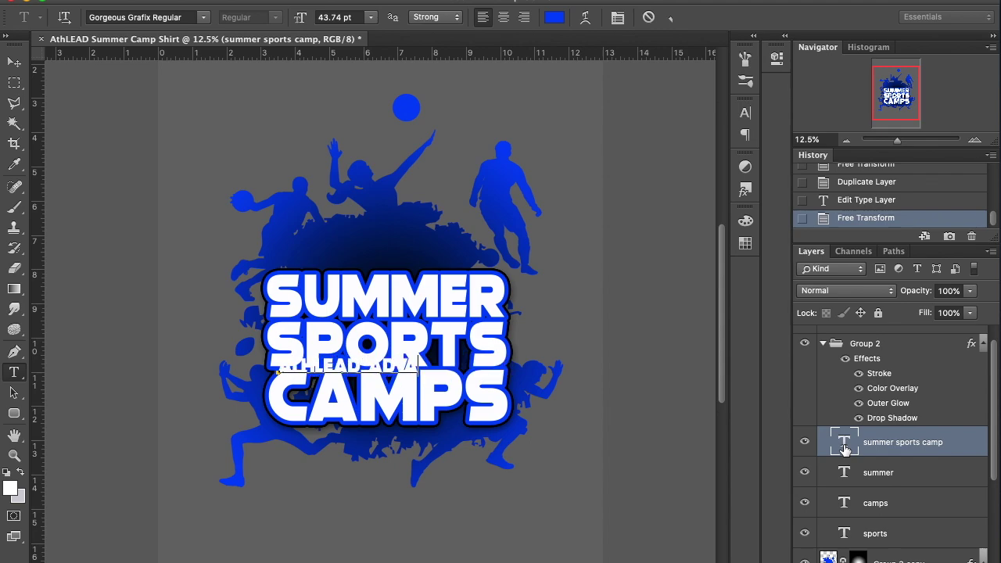
{"action": "type", "text": "NTAGE"}
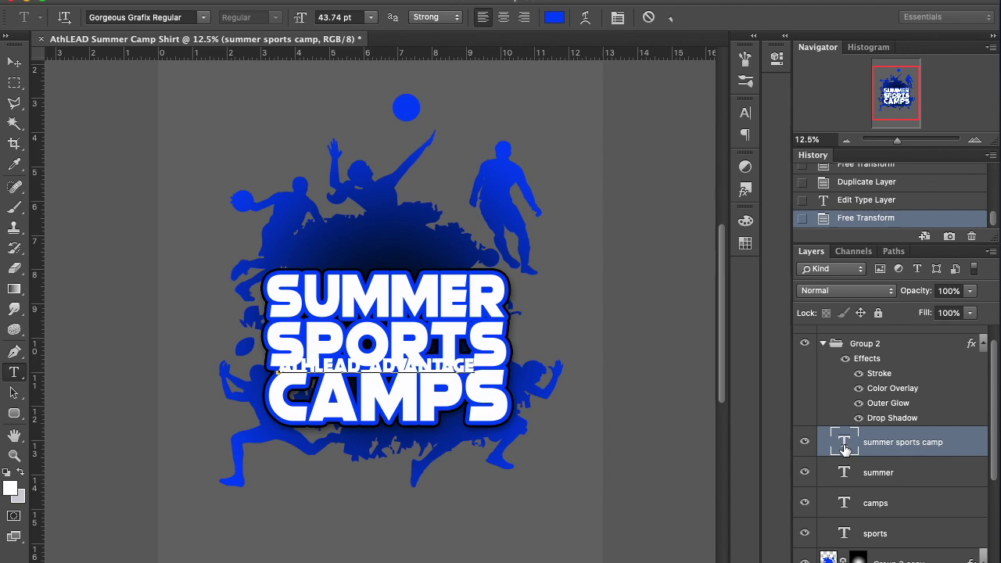
{"action": "left_click", "coordinate": [18, 68]}
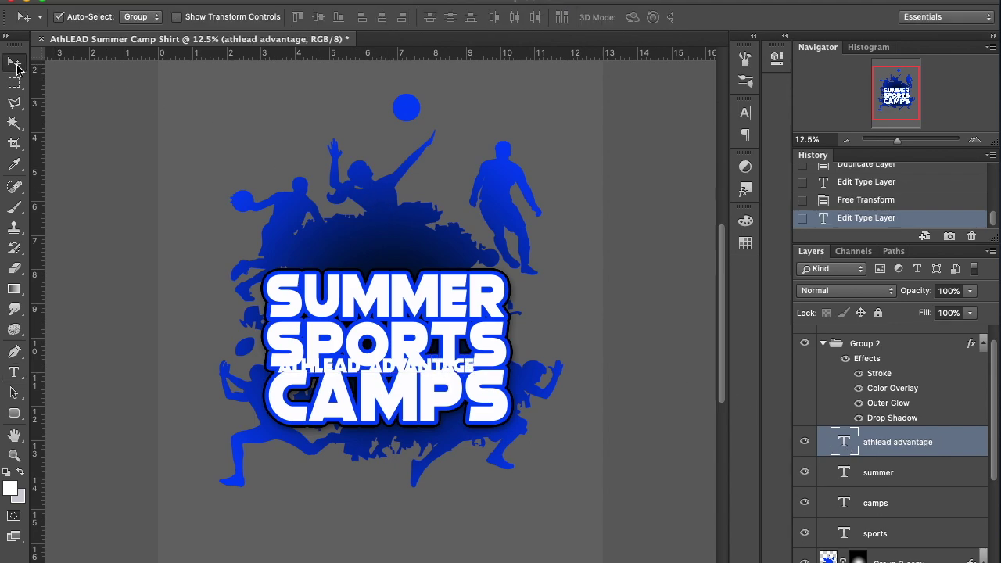
Move the ATHLEAD ADVANTAGE text above the SUMMER line, centred over the title.
{"action": "key", "text": "ctrl+t"}
{"action": "left_click_drag", "start_coordinate": [438, 366], "coordinate": [447, 254]}
{"action": "left_click_drag", "start_coordinate": [447, 256], "coordinate": [445, 250]}
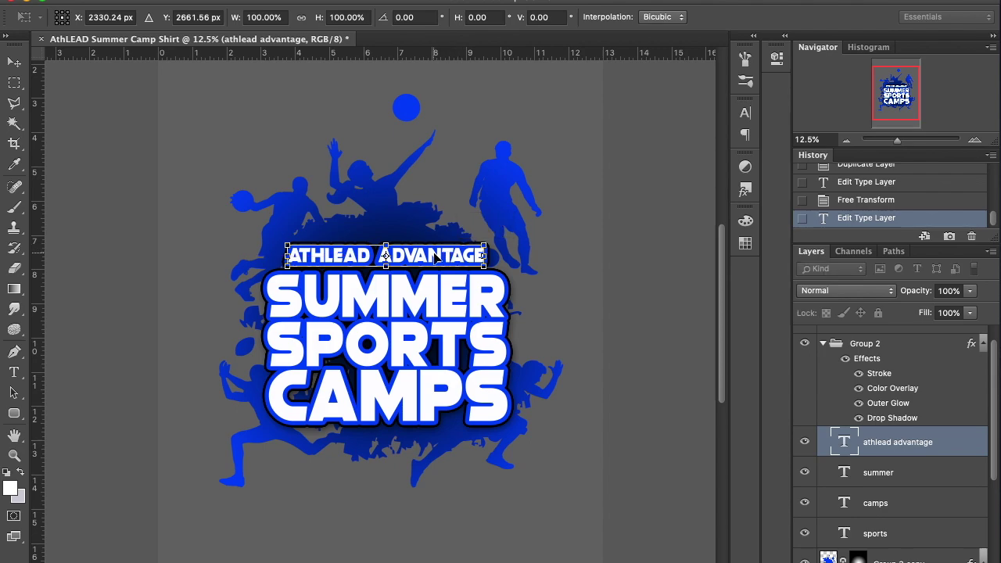
{"action": "key", "text": "Return"}
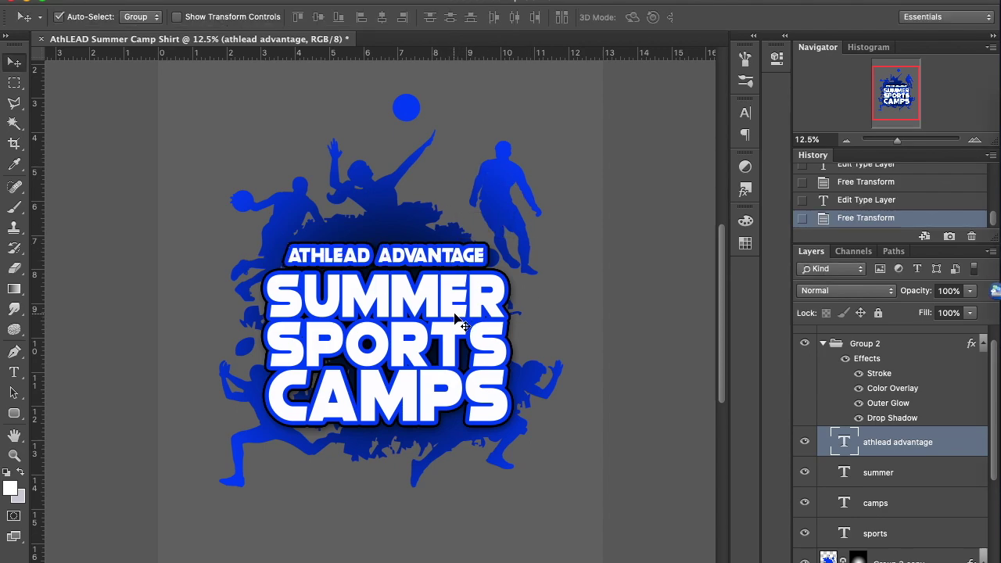
Warp the ATHLEAD ADVANTAGE text with a horizontal Arc style at +25% bend and commit the edit.
{"action": "double_click", "coordinate": [845, 441]}
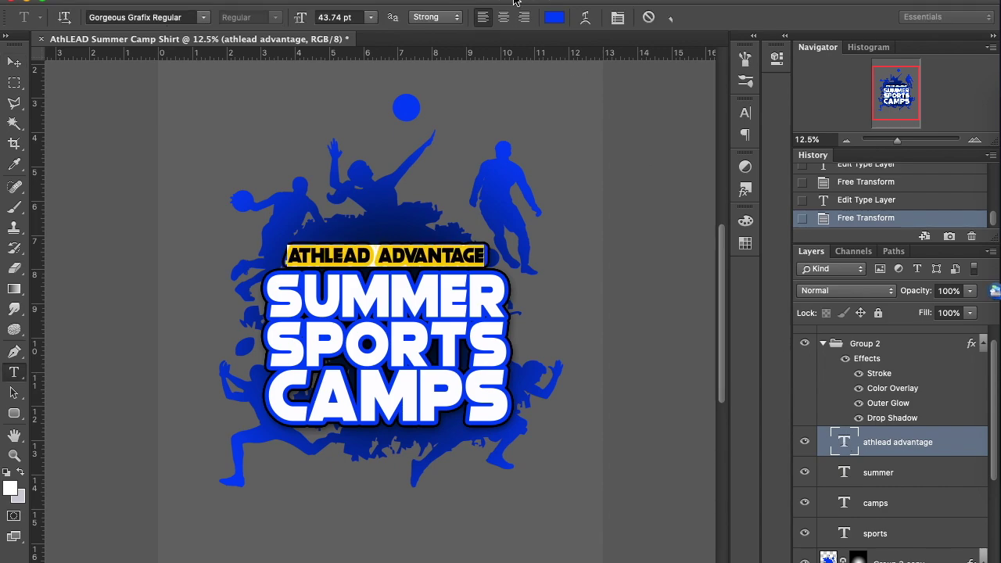
{"action": "left_click", "coordinate": [585, 17]}
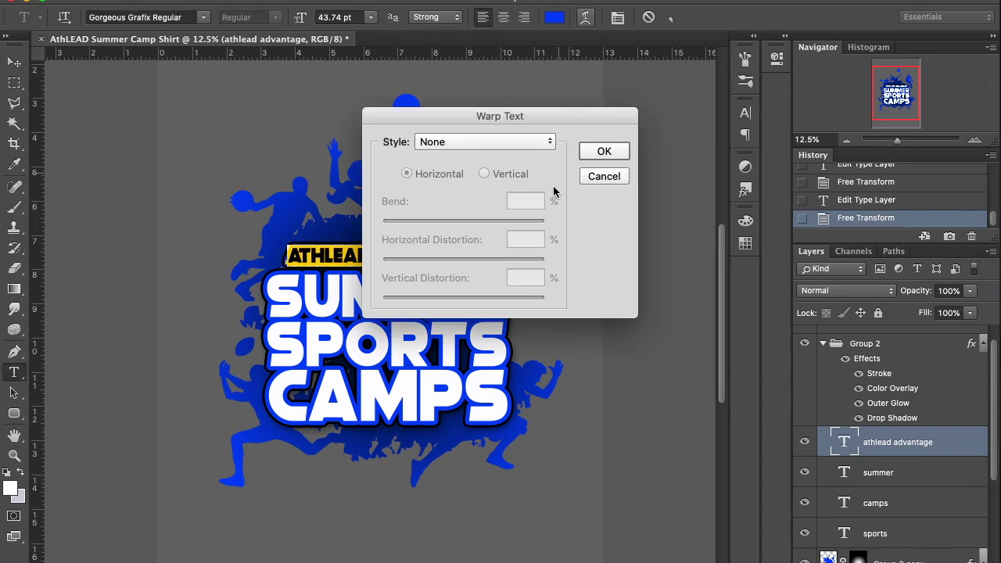
{"action": "left_click", "coordinate": [496, 144]}
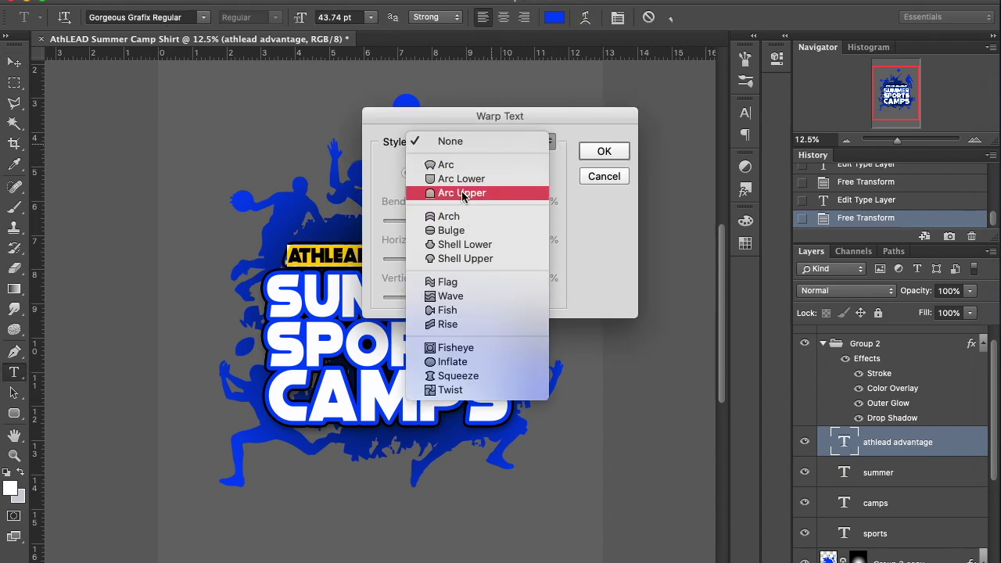
{"action": "left_click", "coordinate": [462, 164]}
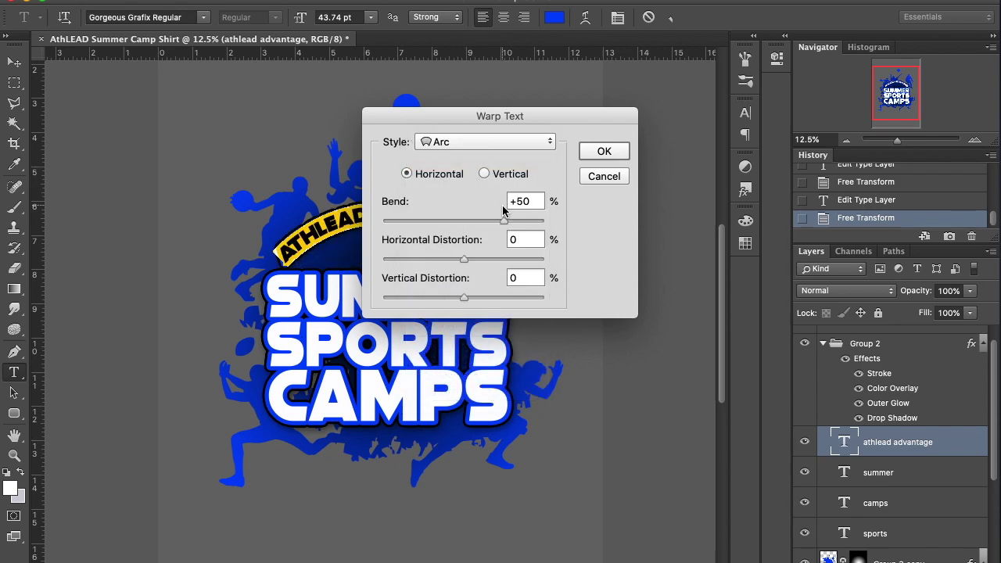
{"action": "left_click_drag", "start_coordinate": [503, 219], "coordinate": [487, 220]}
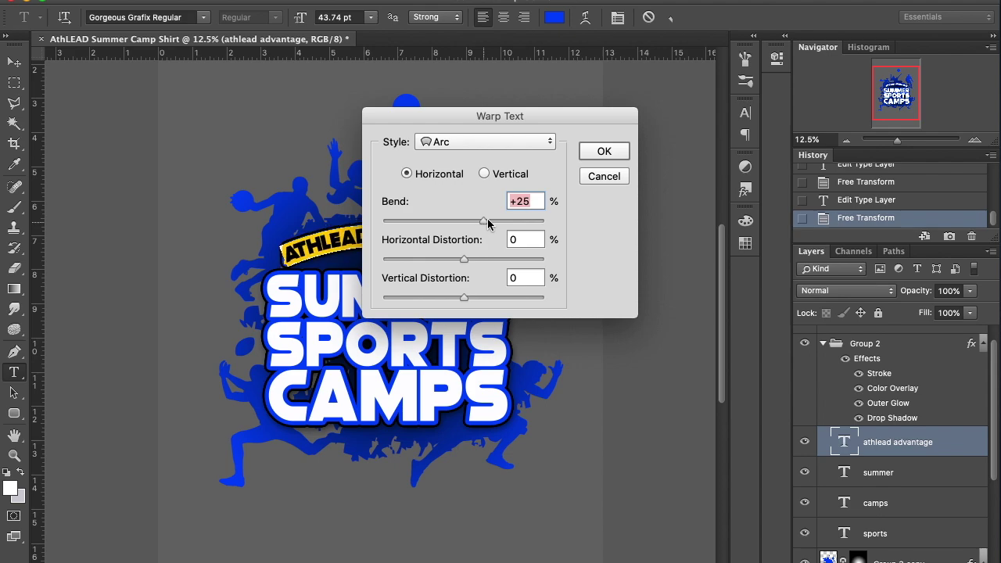
{"action": "left_click", "coordinate": [590, 153]}
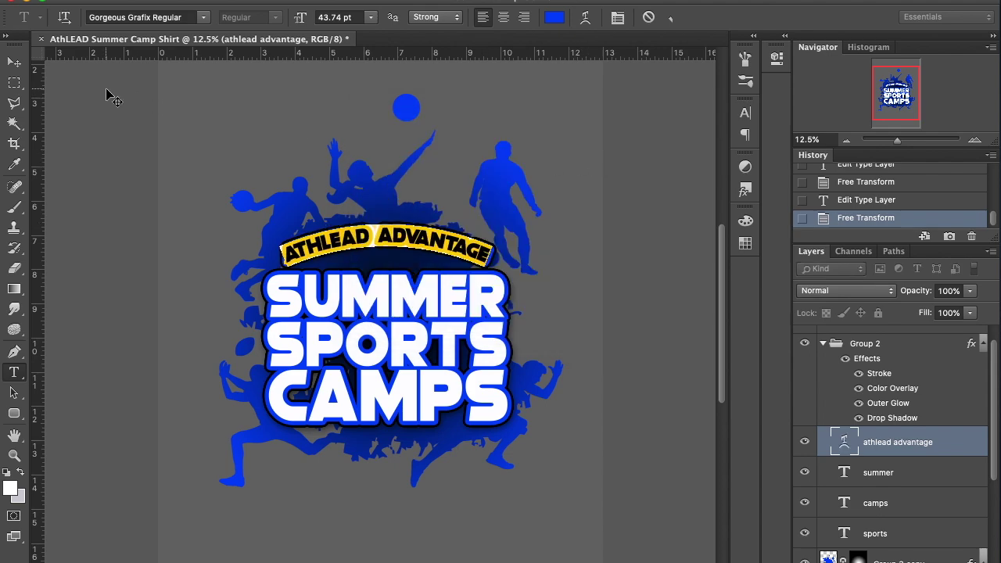
{"action": "left_click", "coordinate": [16, 65]}
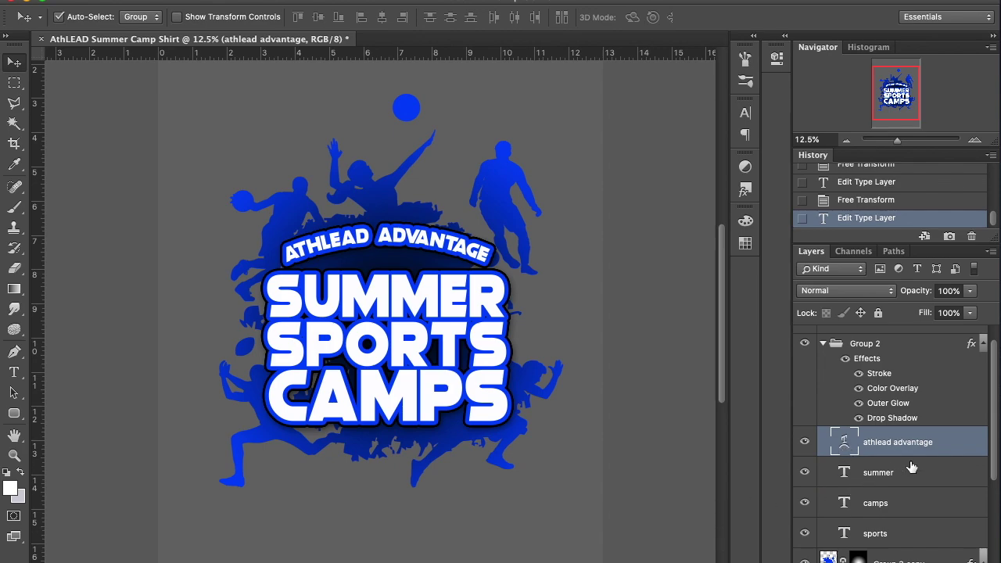
Duplicate the arched ATHLEAD ADVANTAGE layer and set the copy's Arc warp bend to -25%.
{"action": "left_click_drag", "start_coordinate": [952, 449], "coordinate": [949, 562]}
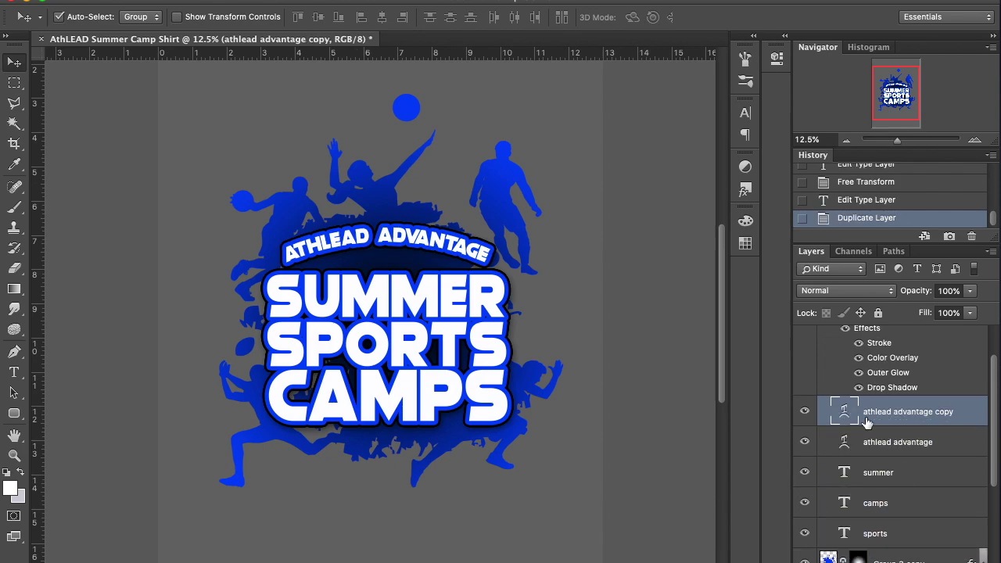
{"action": "double_click", "coordinate": [845, 415]}
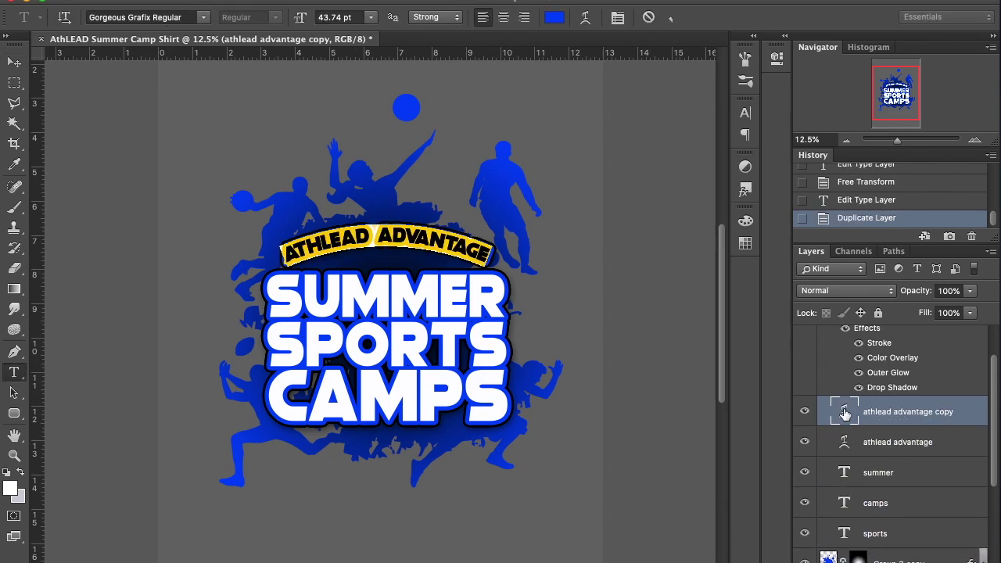
{"action": "left_click", "coordinate": [552, 19]}
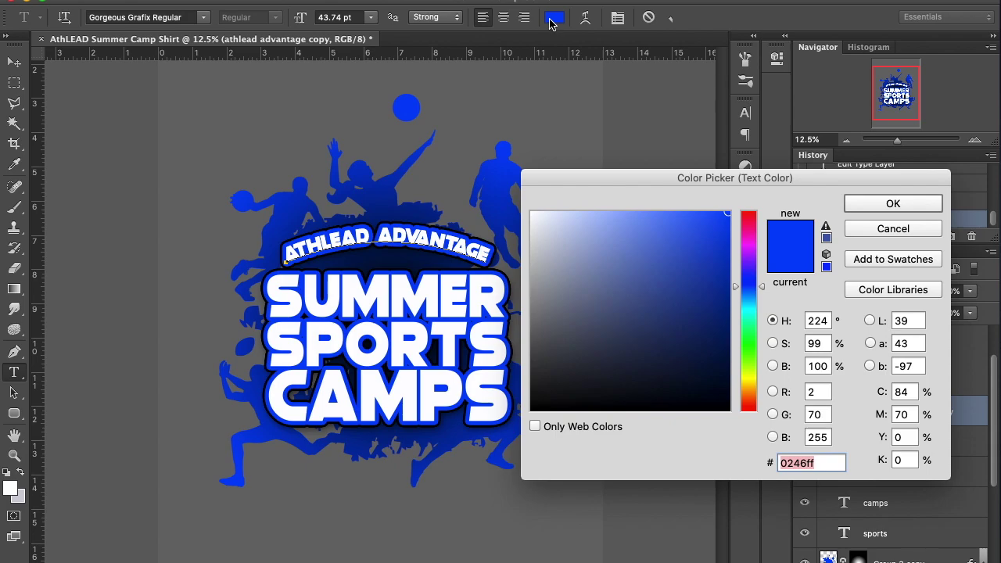
{"action": "left_click", "coordinate": [854, 230]}
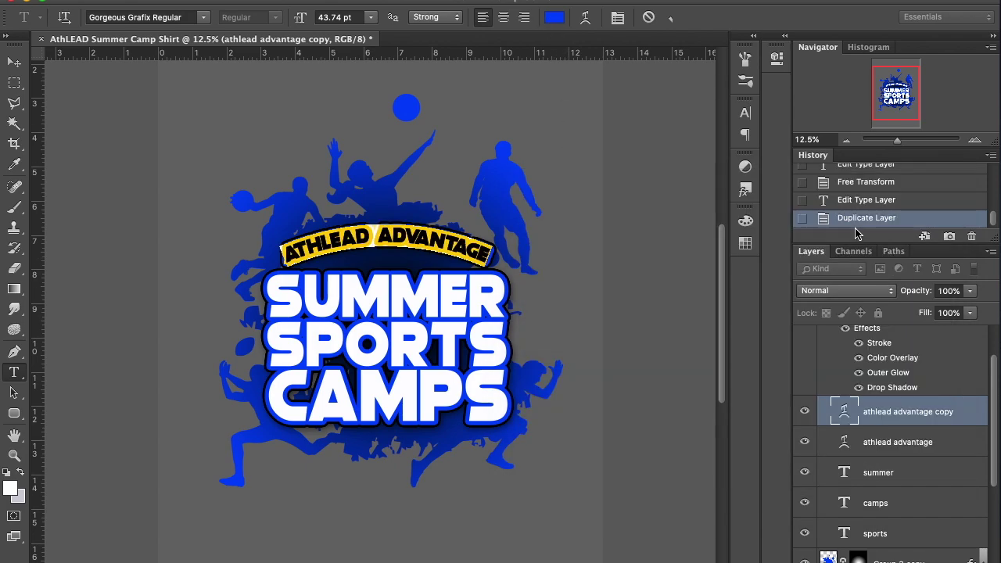
{"action": "left_click", "coordinate": [586, 19]}
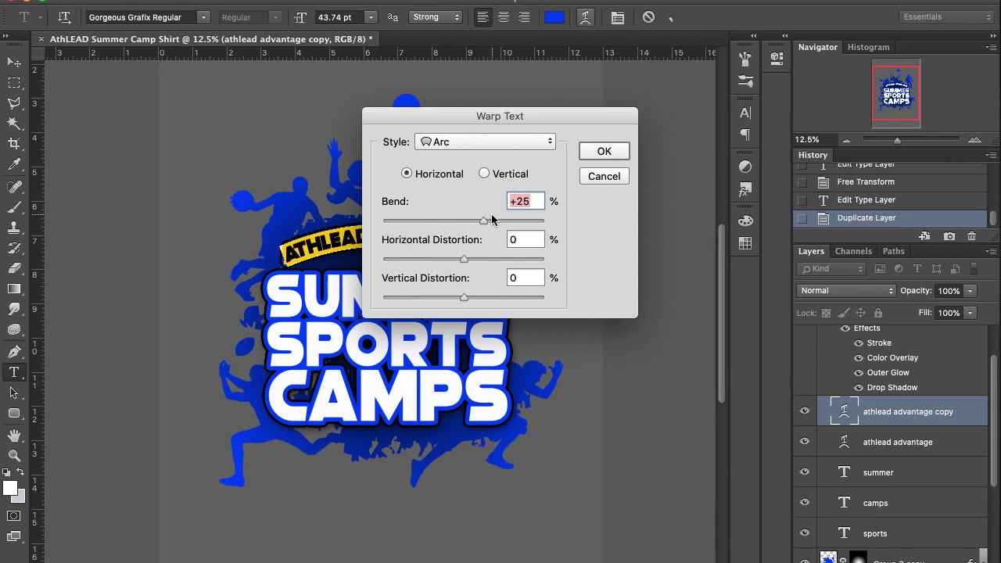
{"action": "left_click_drag", "start_coordinate": [484, 225], "coordinate": [443, 226]}
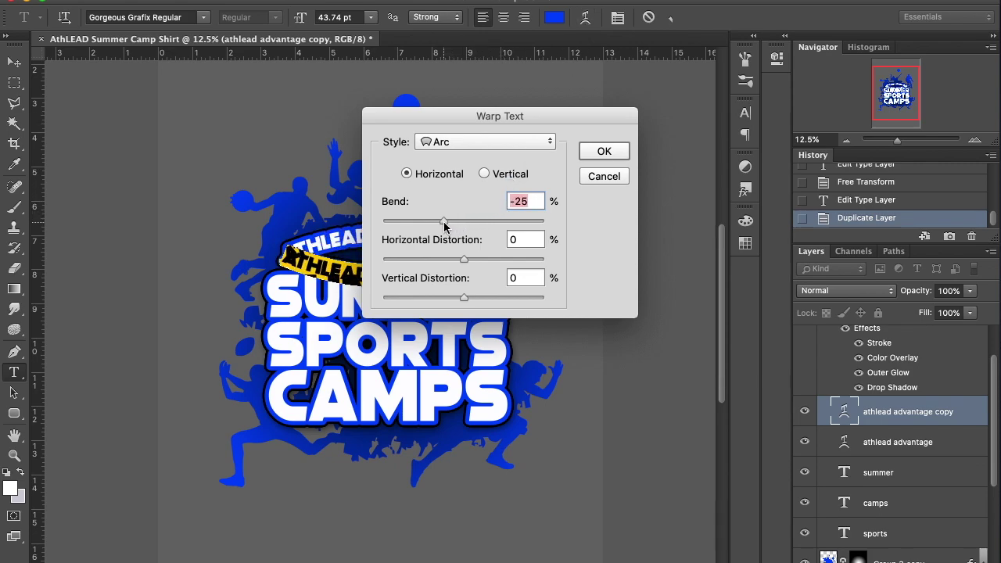
{"action": "left_click", "coordinate": [593, 153]}
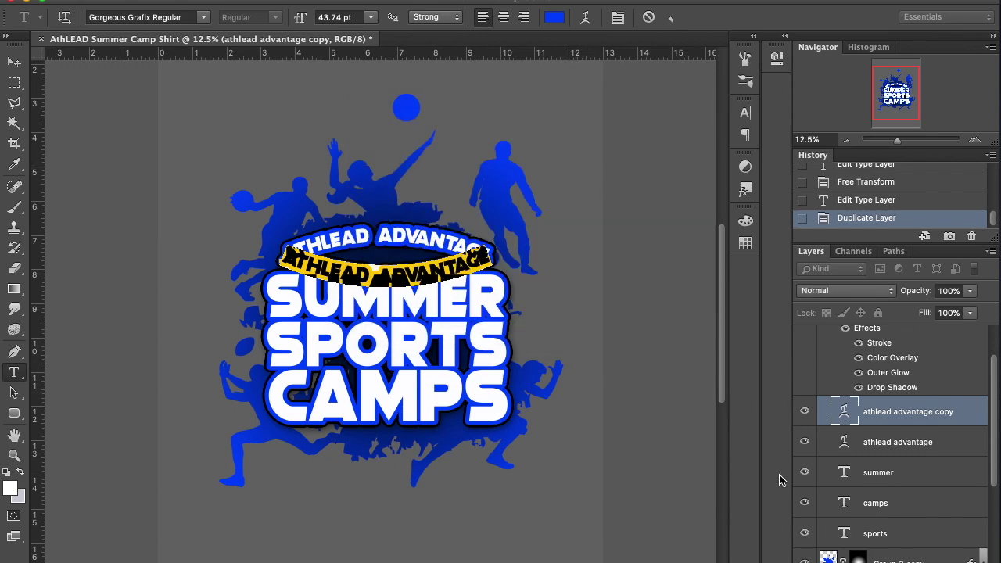
{"action": "key", "text": "ctrl+Return"}
{"action": "key", "text": "v"}
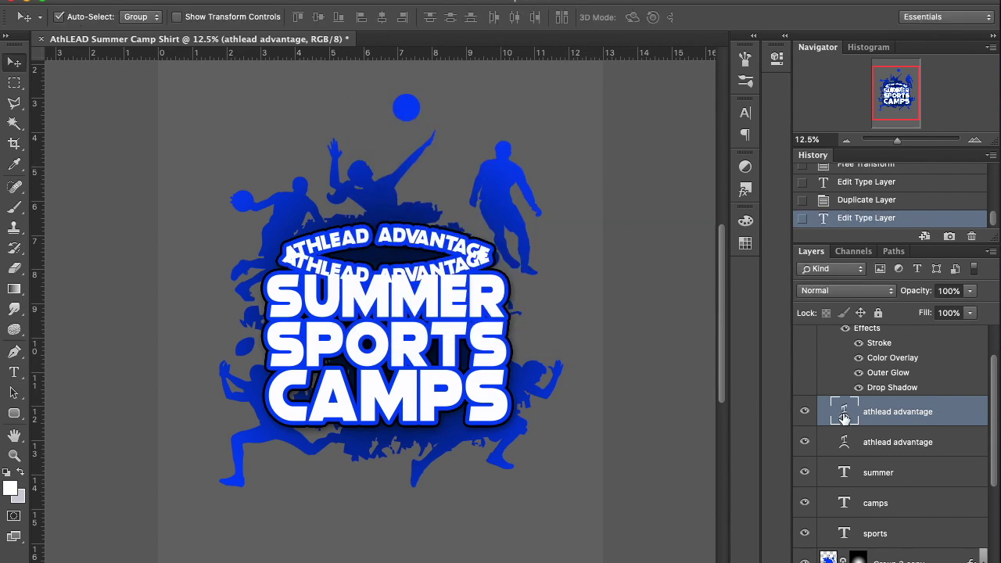
Replace the downward-curved copy's text with "2 0 2 1", its digits widely spaced, and commit the edit.
{"action": "double_click", "coordinate": [844, 417]}
{"action": "key", "text": "BackSpace"}
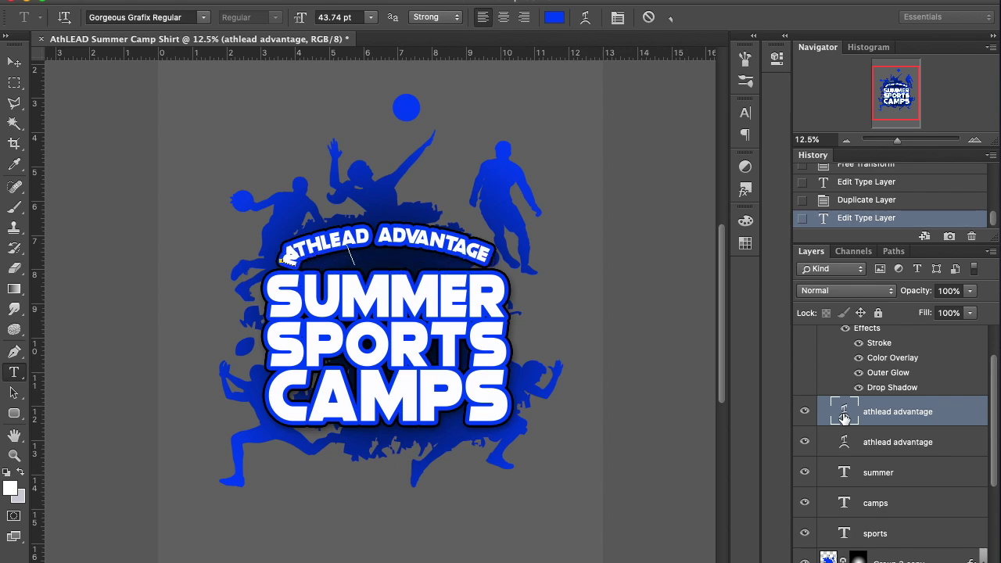
{"action": "type", "text": "o      "}
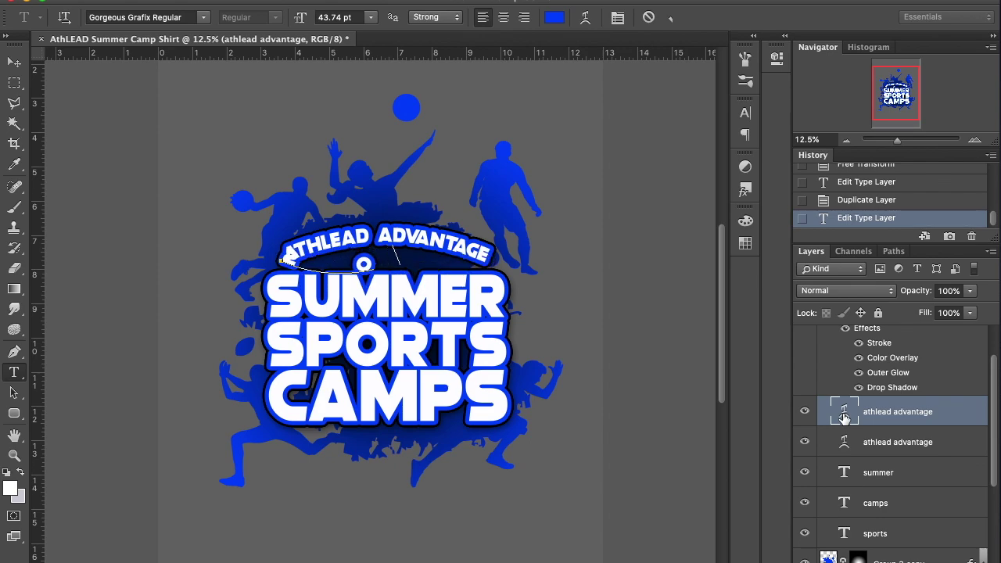
{"action": "type", "text": "2"}
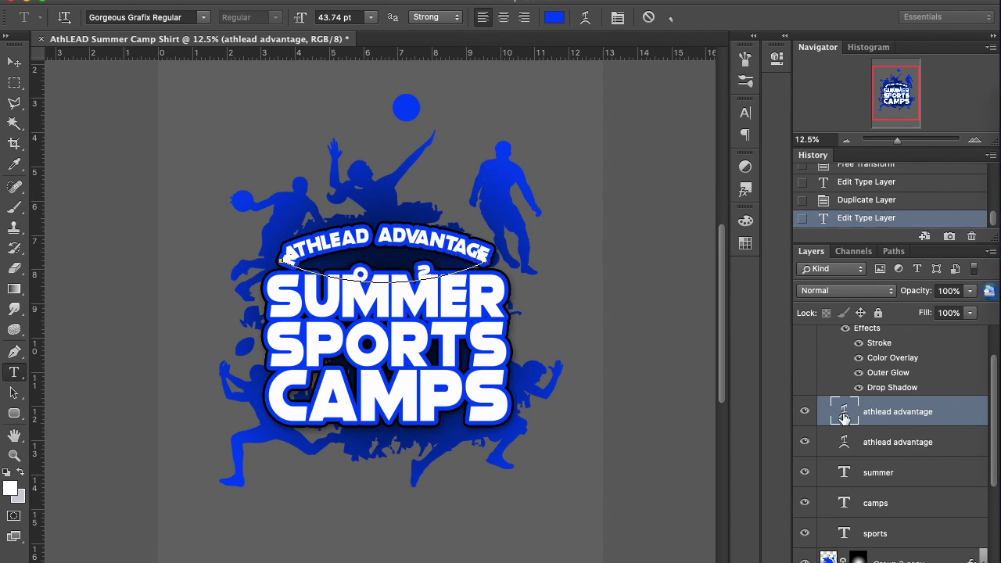
{"action": "left_click", "coordinate": [17, 67]}
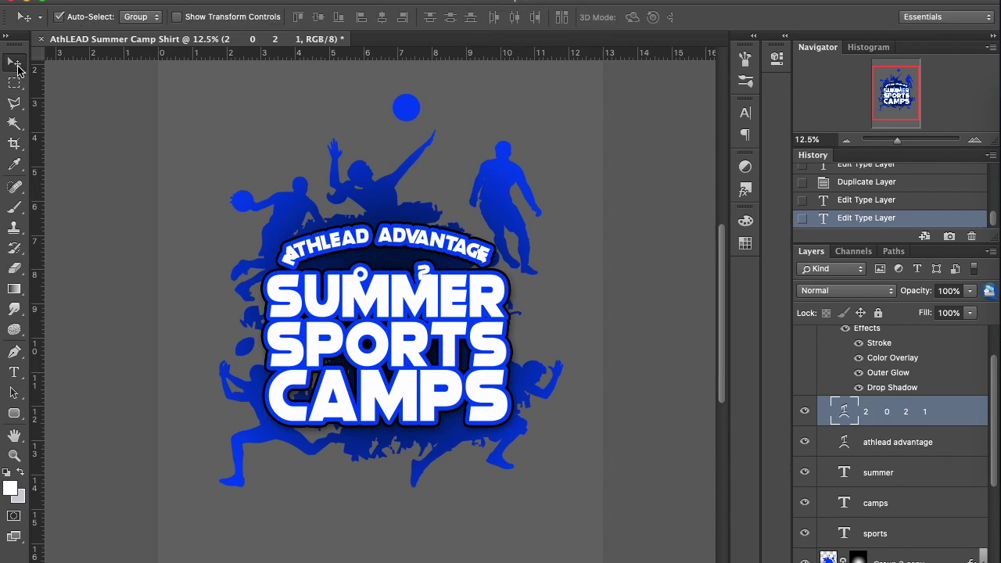
Move the curved 2021 text from the SUMMER line to just below the CAMPS line.
{"action": "key", "text": "ctrl+t"}
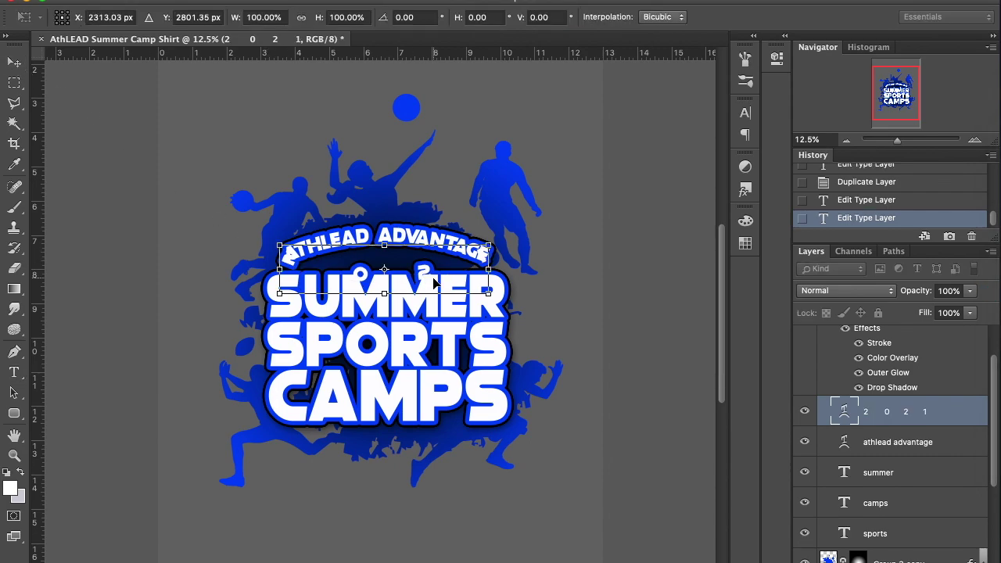
{"action": "left_click_drag", "start_coordinate": [435, 286], "coordinate": [433, 465]}
{"action": "key", "text": "Return"}
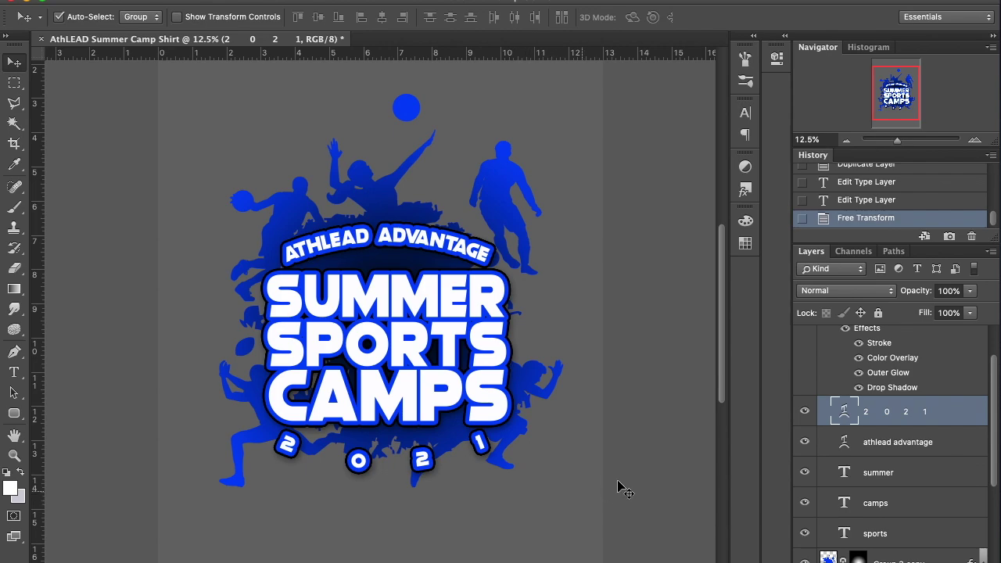
Remove the Arc warp from the 2021 text by setting its warp style to None, and commit the edit.
{"action": "double_click", "coordinate": [844, 411]}
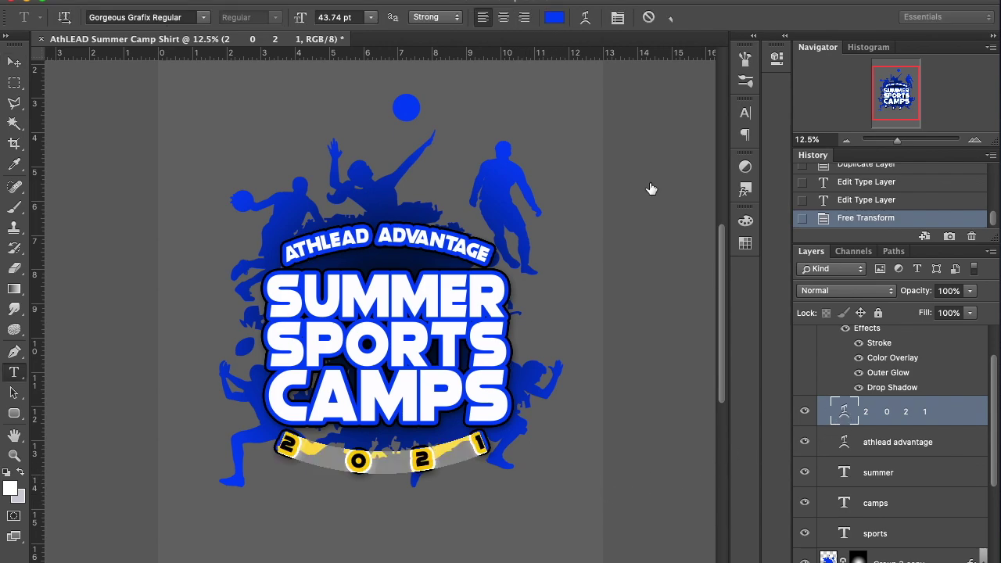
{"action": "left_click", "coordinate": [561, 18]}
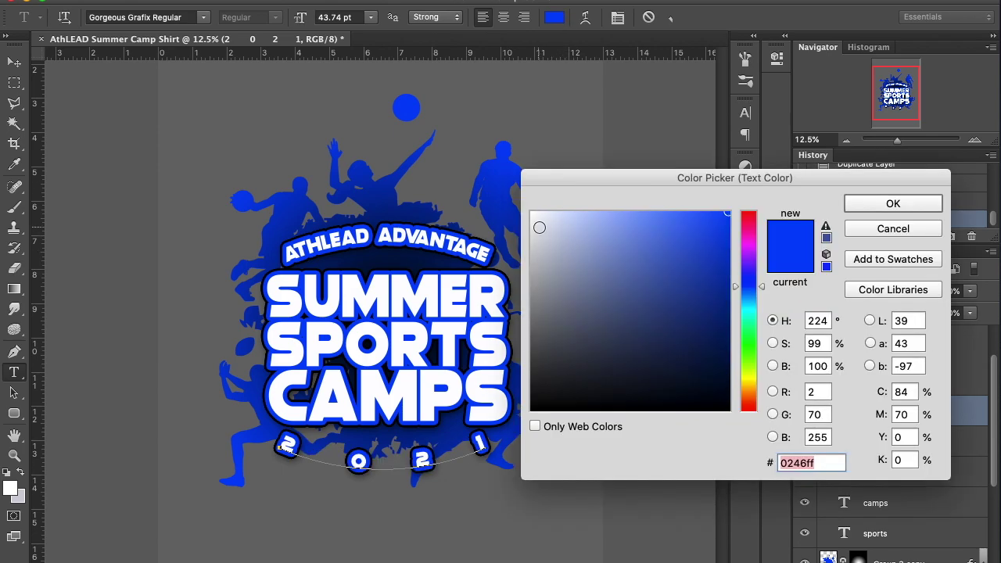
{"action": "left_click", "coordinate": [870, 229]}
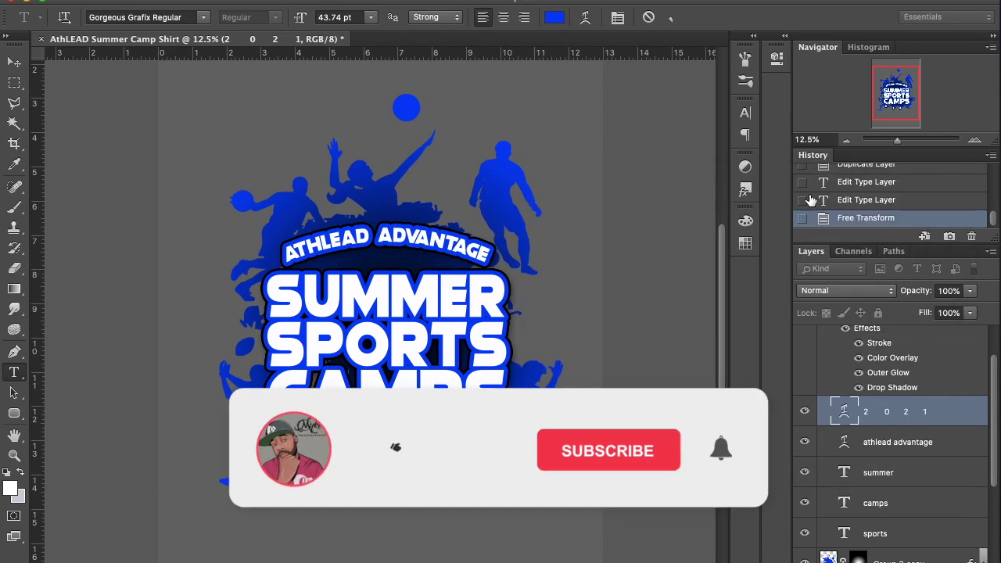
{"action": "left_click", "coordinate": [581, 16]}
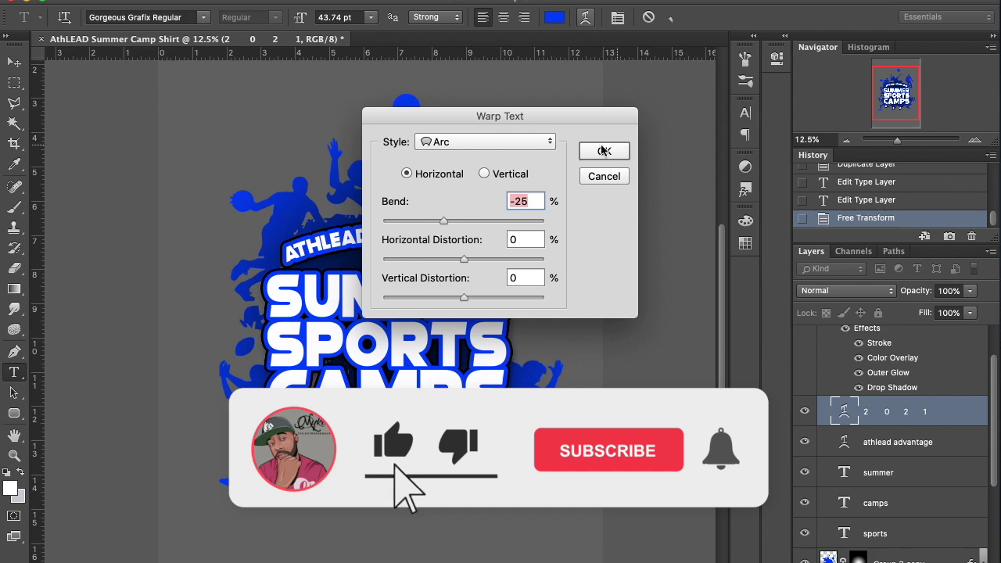
{"action": "left_click", "coordinate": [545, 141]}
{"action": "left_click", "coordinate": [465, 118]}
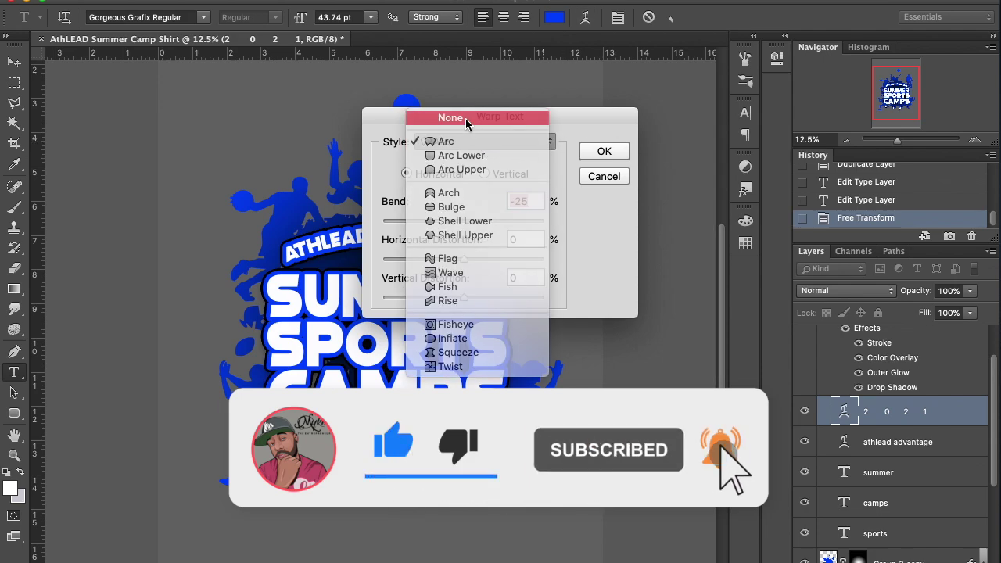
{"action": "left_click", "coordinate": [603, 152]}
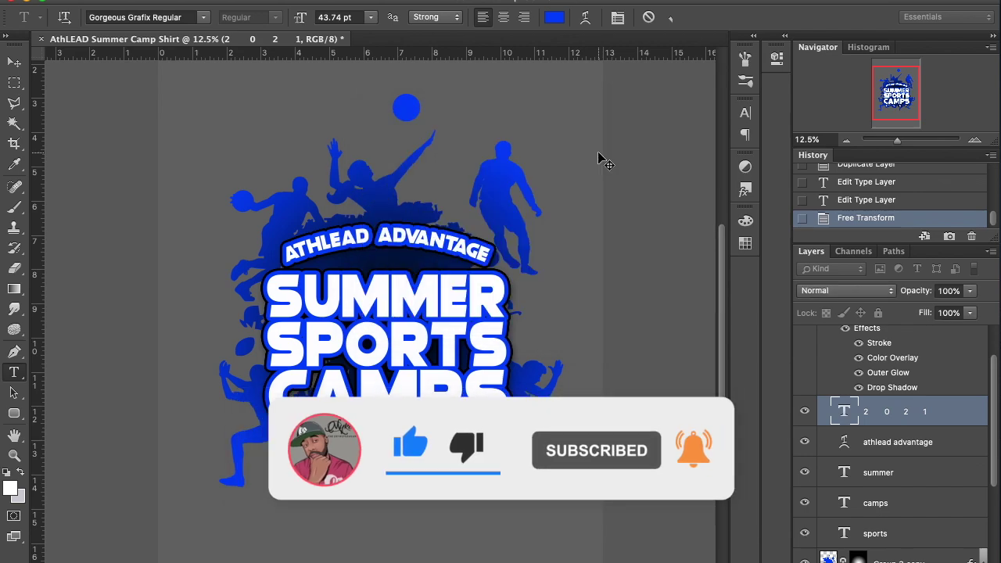
{"action": "left_click", "coordinate": [14, 63]}
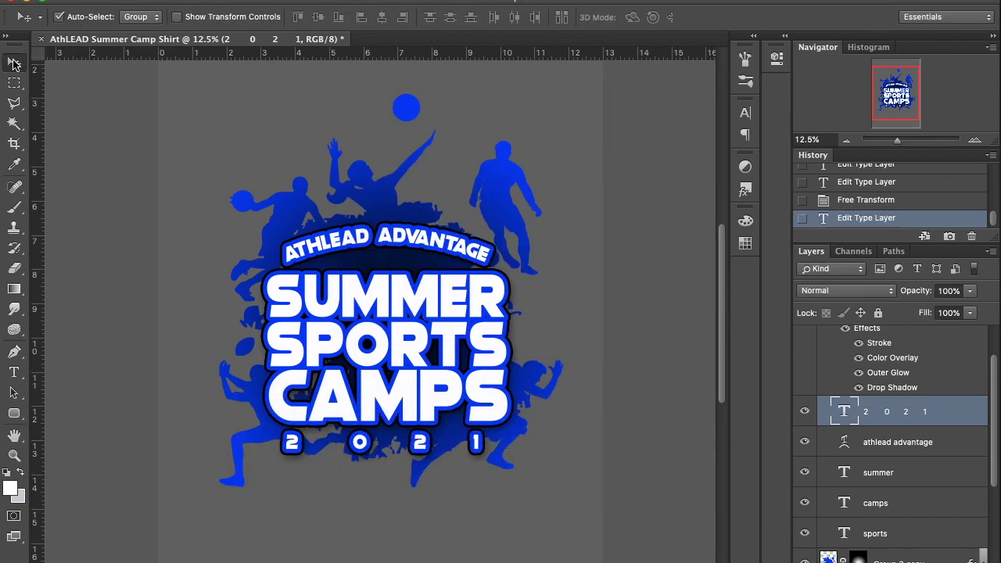
Replace the widely spaced digits with "2021" without gaps and commit the text edit.
{"action": "double_click", "coordinate": [845, 414]}
{"action": "type", "text": "2022"}
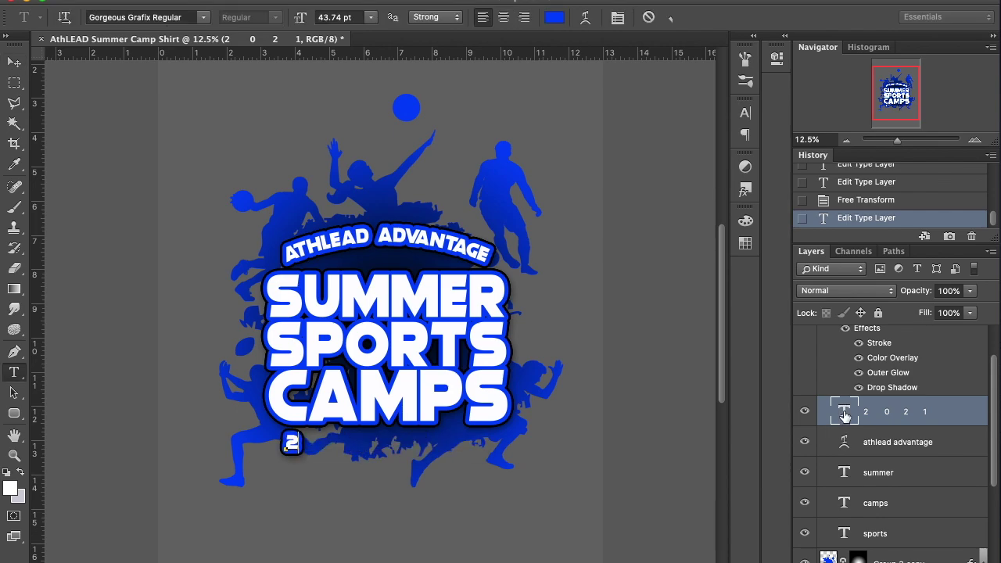
{"action": "key", "text": "BackSpace"}
{"action": "key", "text": "BackSpace"}
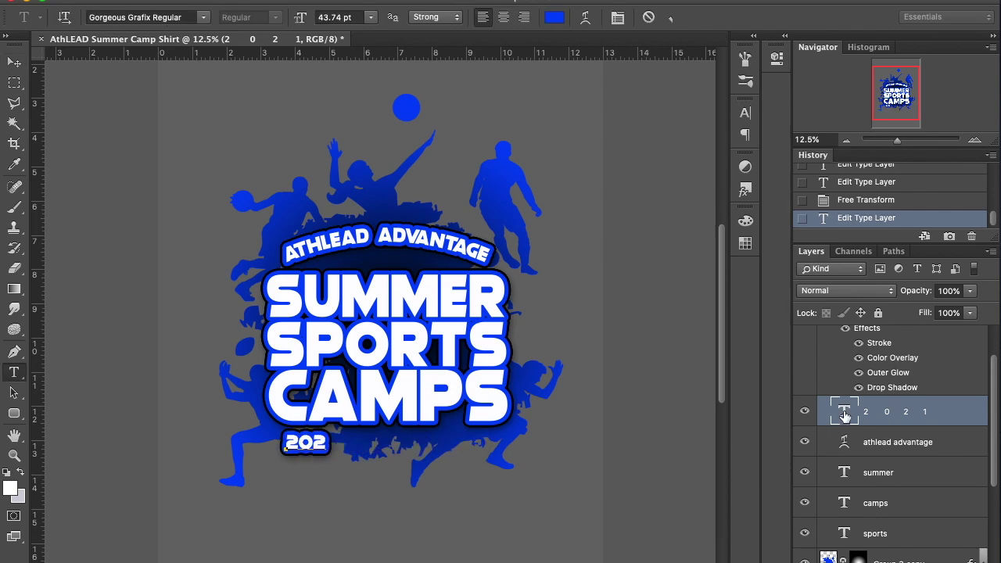
{"action": "type", "text": "1"}
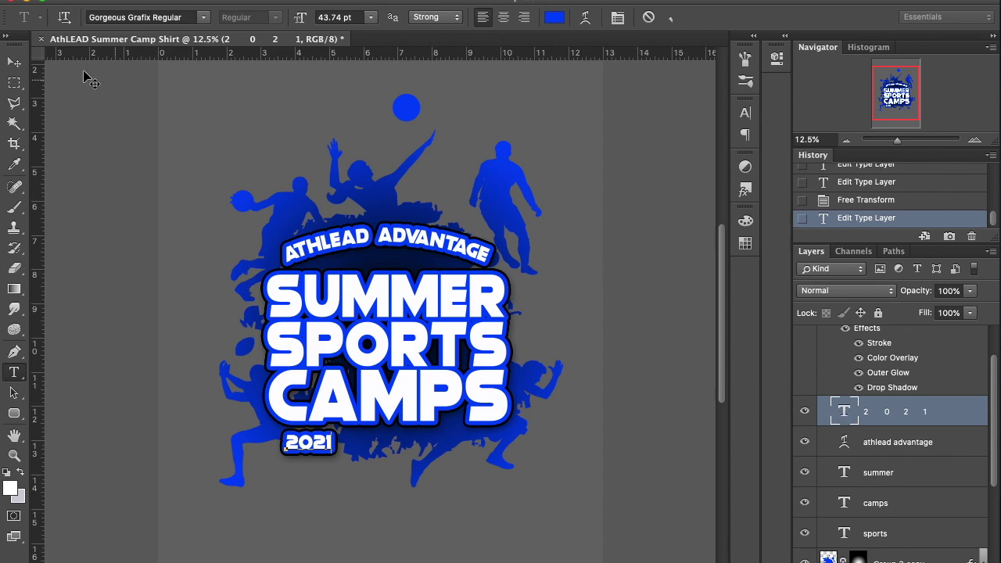
{"action": "left_click", "coordinate": [13, 68]}
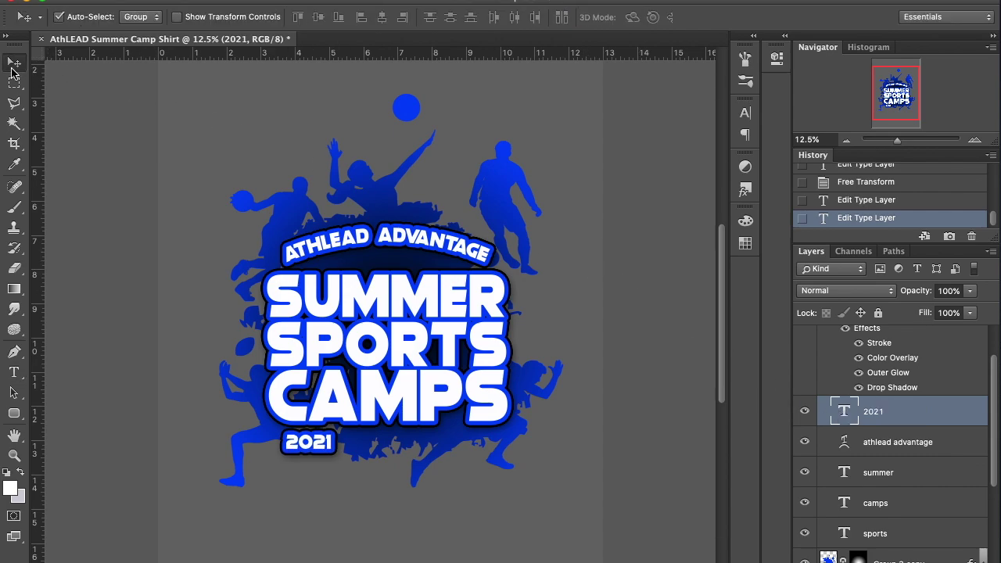
Scale the 2021 text to about 170% and position it just beneath the MP of CAMPS.
{"action": "key", "text": "ctrl+t"}
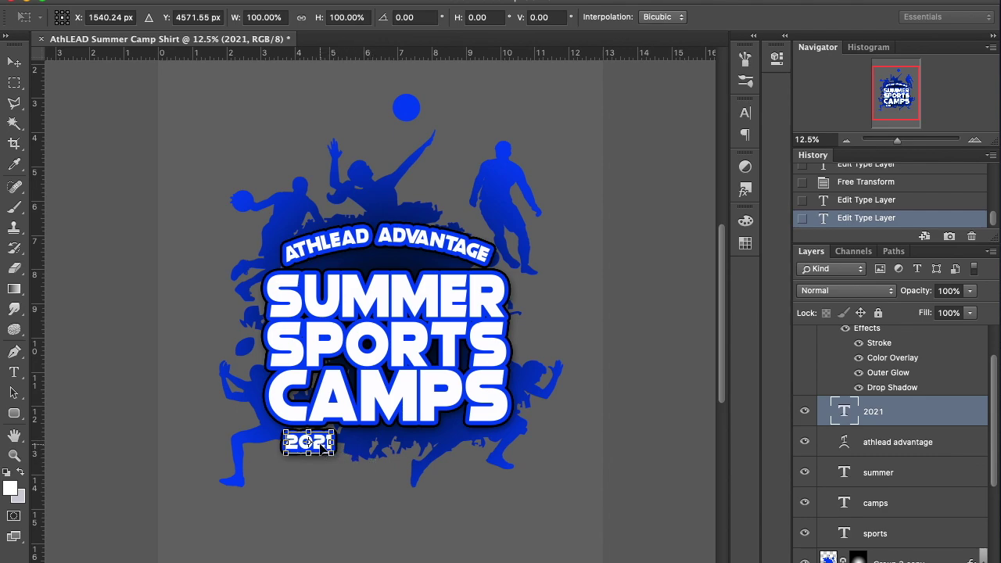
{"action": "left_click_drag", "start_coordinate": [318, 446], "coordinate": [384, 455]}
{"action": "key", "text": "Left"}
{"action": "key", "text": "Left"}
{"action": "key", "text": "Left"}
{"action": "key", "text": "Left"}
{"action": "key", "text": "Left"}
{"action": "key", "text": "Left"}
{"action": "key", "text": "Left"}
{"action": "key", "text": "Left"}
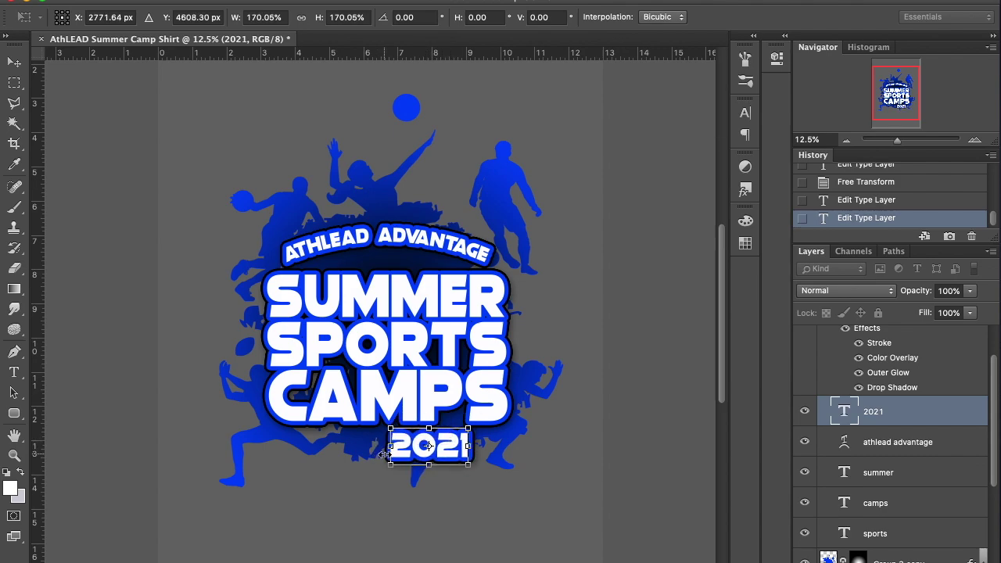
{"action": "key", "text": "Up"}
{"action": "key", "text": "Up"}
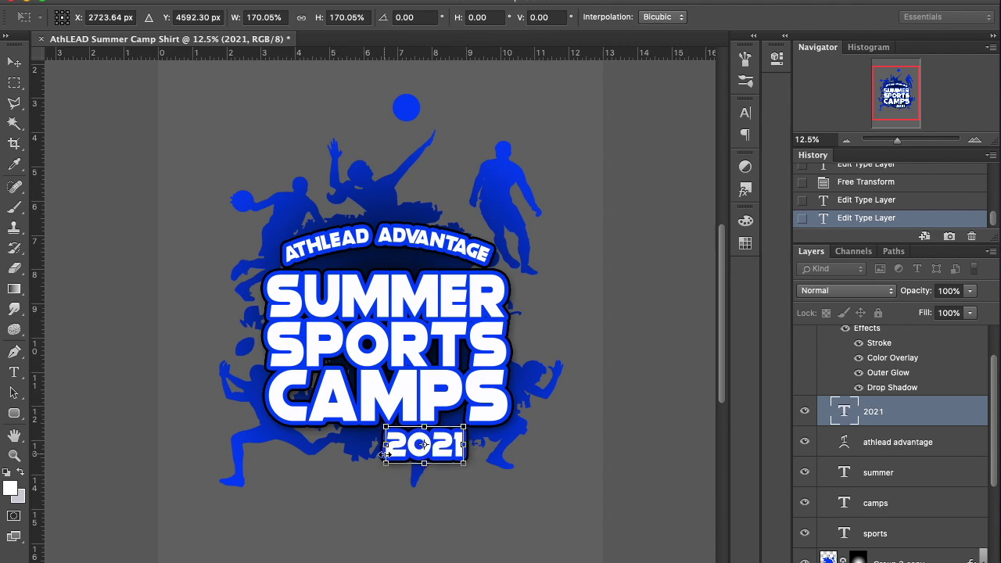
{"action": "key", "text": "Left"}
{"action": "key", "text": "Left"}
{"action": "key", "text": "Left"}
{"action": "key", "text": "Return"}
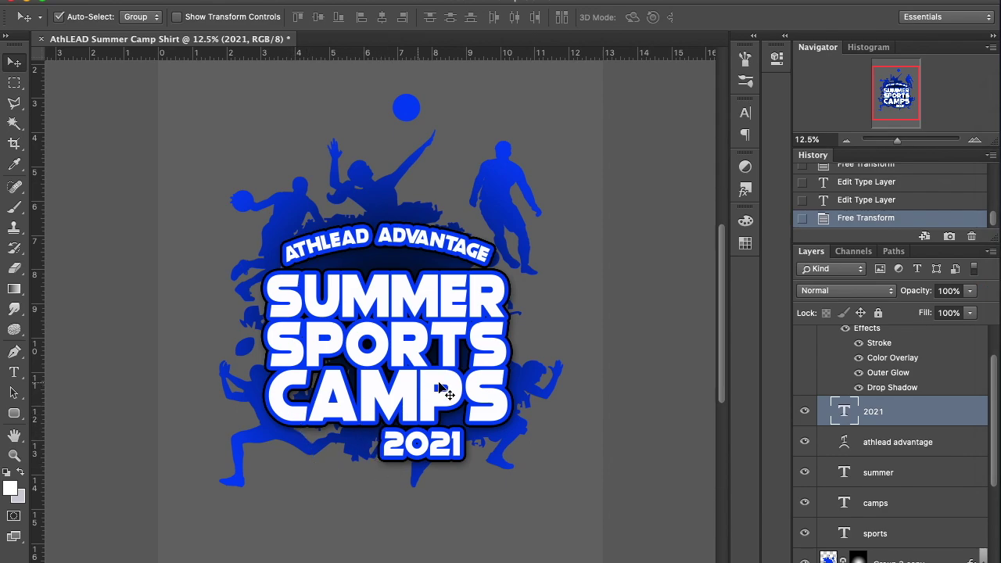
Duplicate the Group 2 title group and merge the original beneath the copy into a single layer.
{"action": "scroll", "coordinate": [927, 464], "scroll_direction": "up", "scroll_amount": 2}
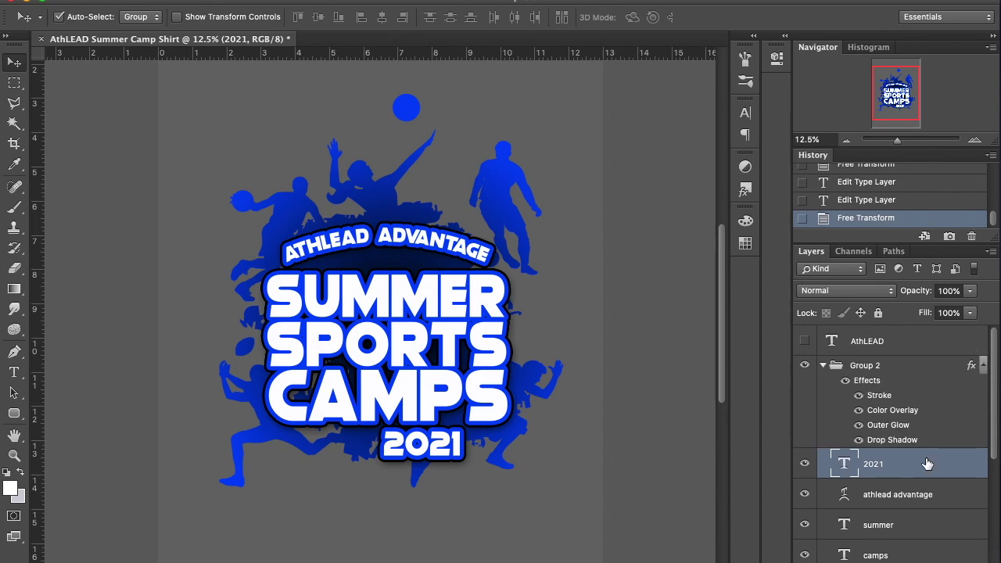
{"action": "left_click", "coordinate": [823, 365]}
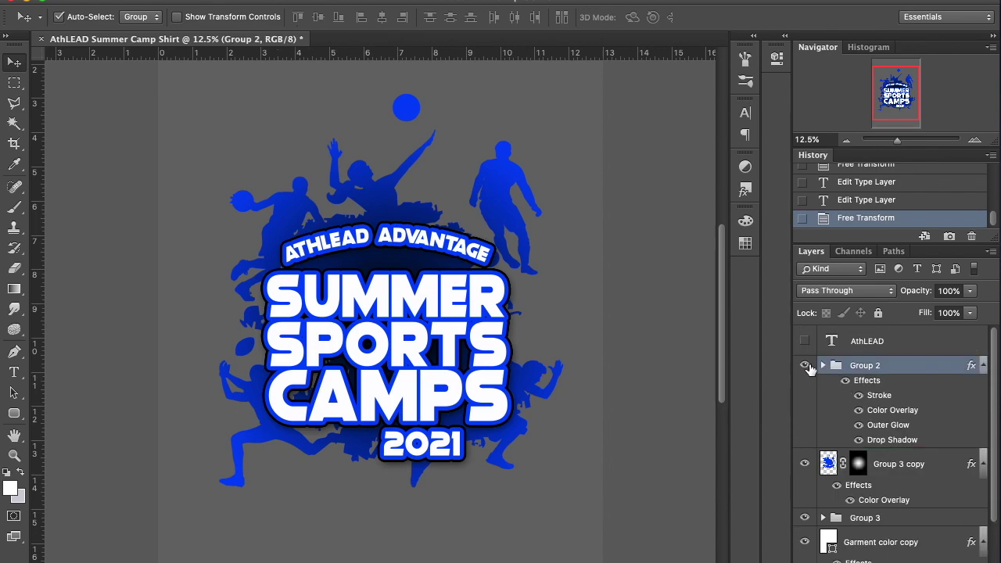
{"action": "left_click", "coordinate": [806, 365]}
{"action": "left_click", "coordinate": [806, 365]}
{"action": "key", "text": "ctrl+j"}
{"action": "key", "text": "ctrl+e"}
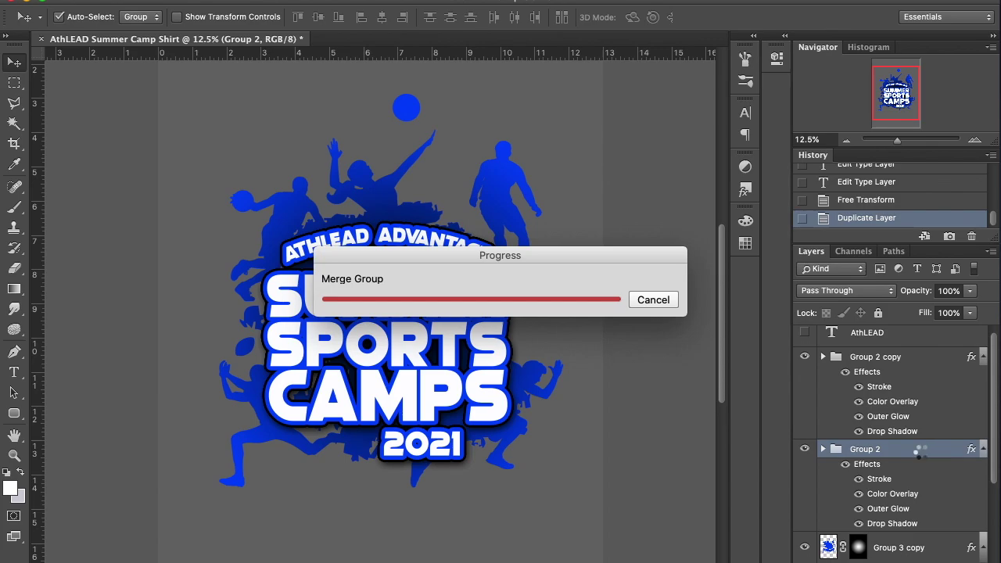
Apply a near-black (#020202) Color Overlay at 100% opacity to the merged Group 2 layer.
{"action": "right_click", "coordinate": [923, 458]}
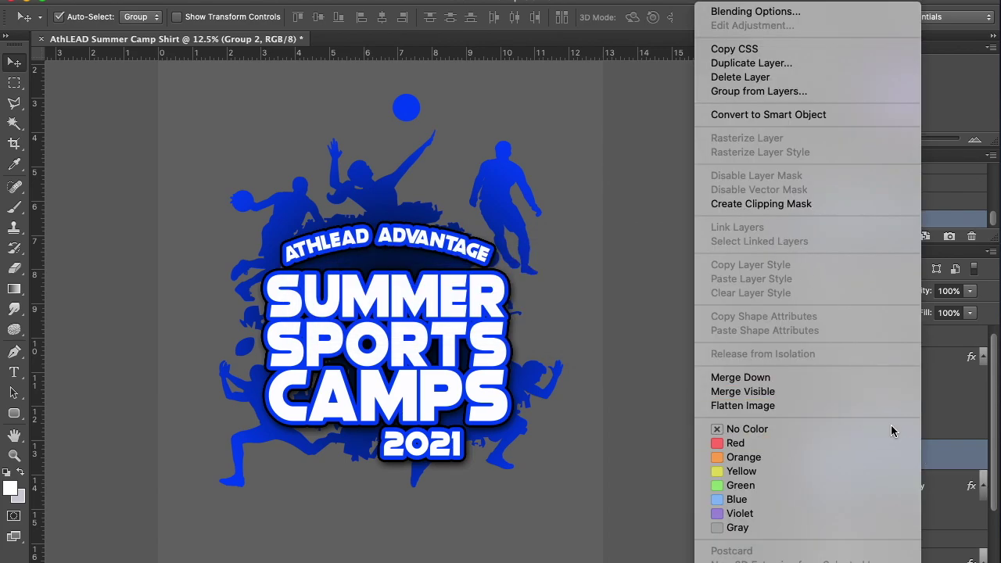
{"action": "left_click", "coordinate": [947, 461]}
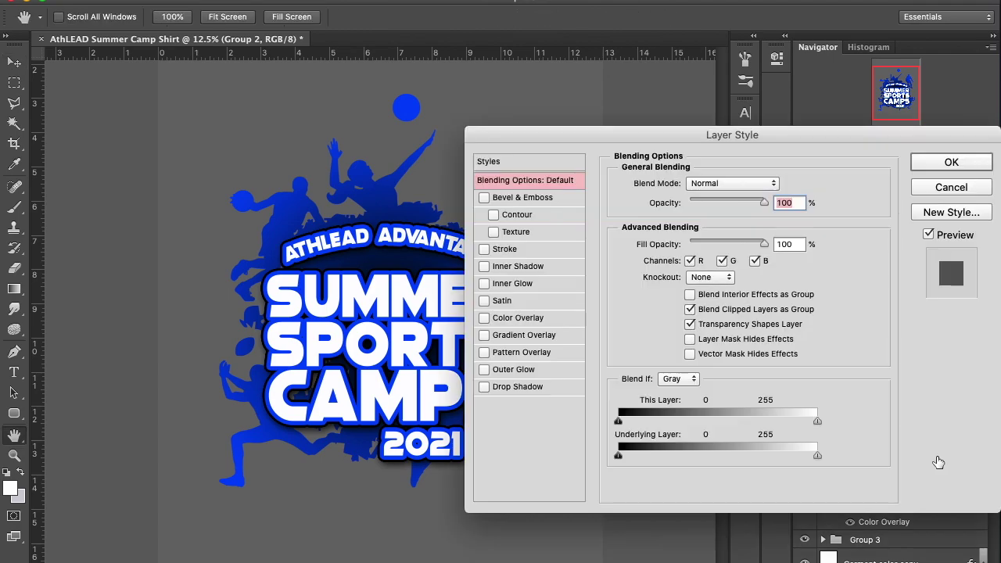
{"action": "left_click", "coordinate": [505, 321]}
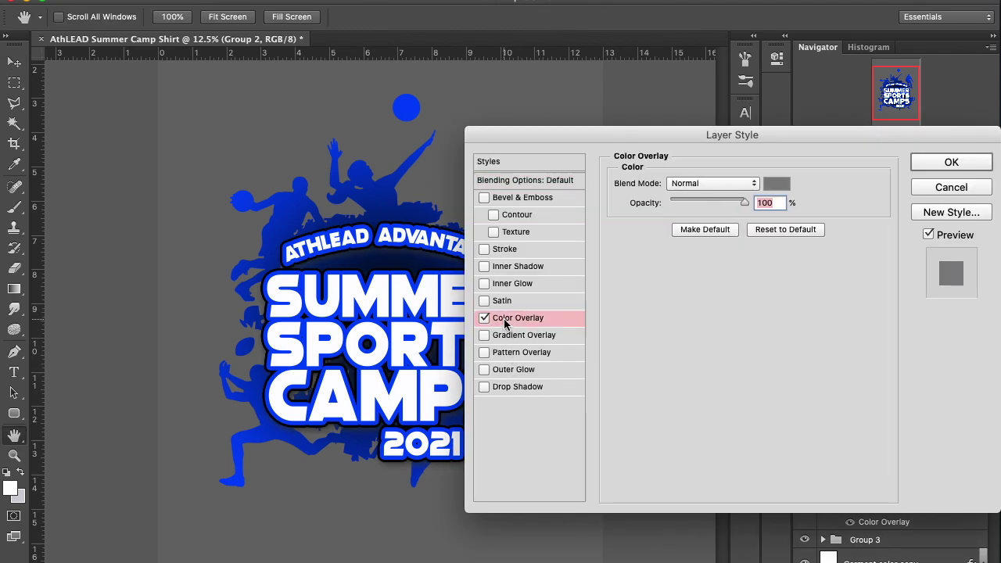
{"action": "left_click", "coordinate": [768, 183]}
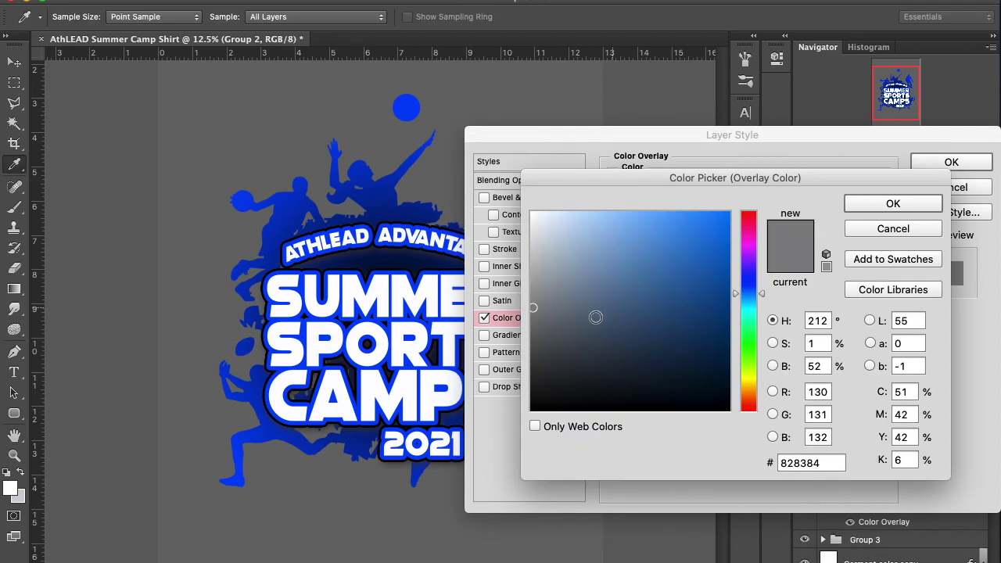
{"action": "left_click", "coordinate": [532, 410]}
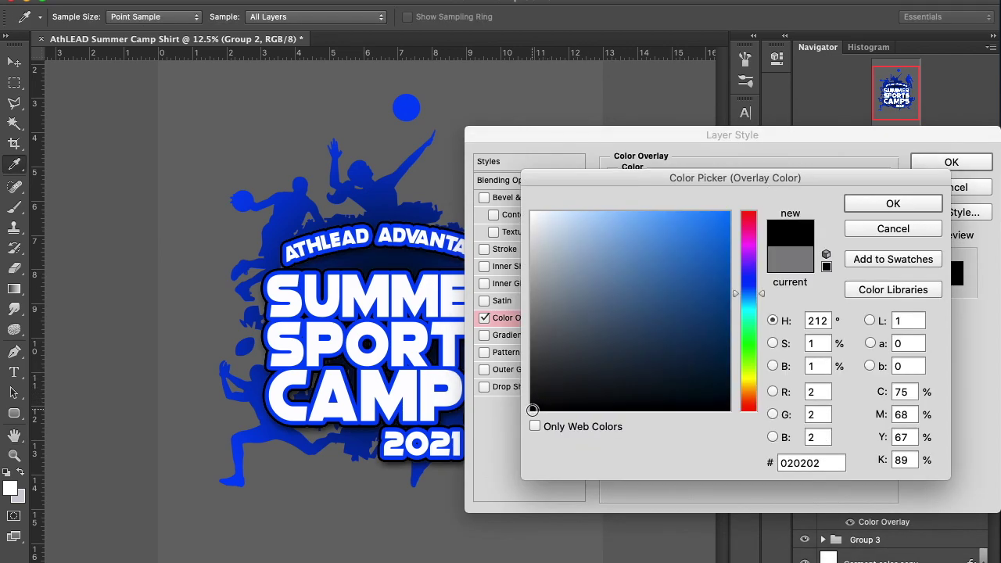
{"action": "left_click", "coordinate": [891, 205]}
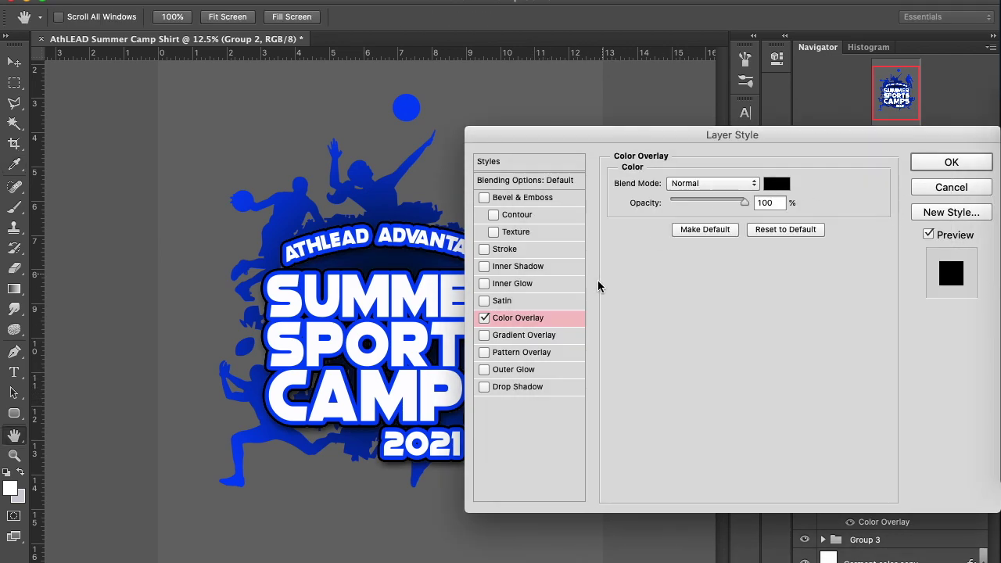
{"action": "left_click", "coordinate": [950, 162]}
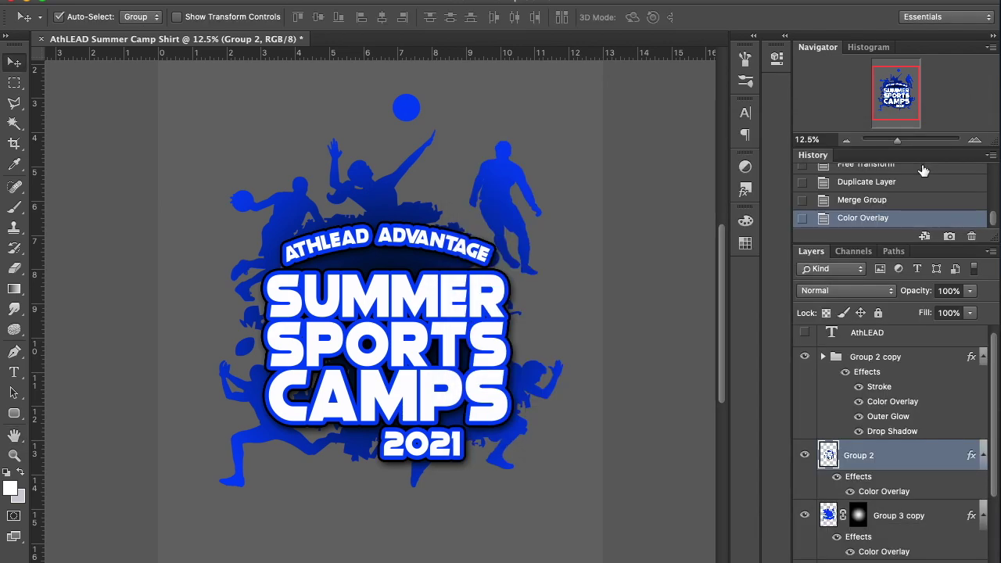
Offset the black Group 2 layer about 72 px down and 16 px right to form a drop extrusion behind the title.
{"action": "key", "text": "ctrl+t"}
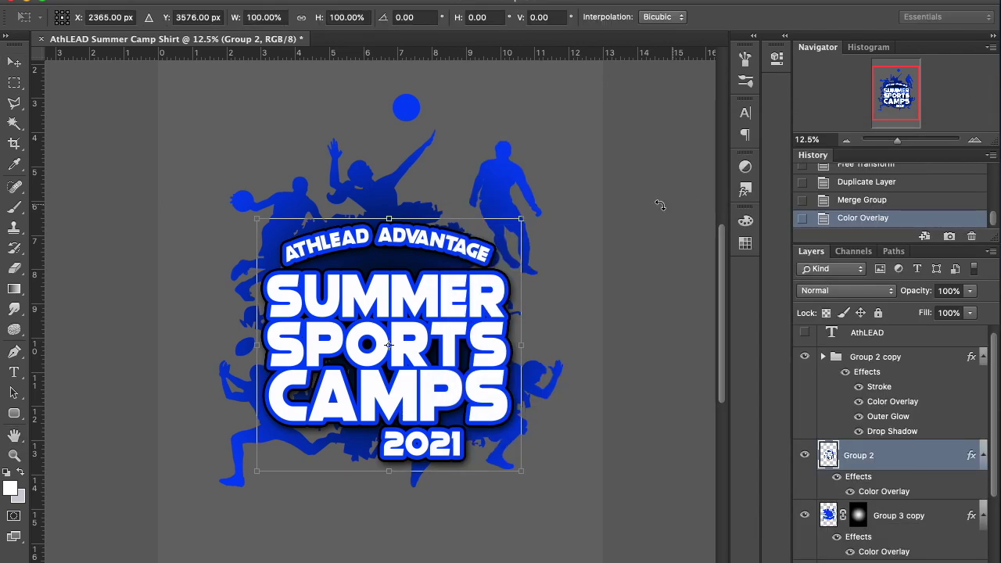
{"action": "key", "text": "Down"}
{"action": "key", "text": "Down"}
{"action": "key", "text": "Down"}
{"action": "key", "text": "Down"}
{"action": "key", "text": "Down"}
{"action": "key", "text": "Down"}
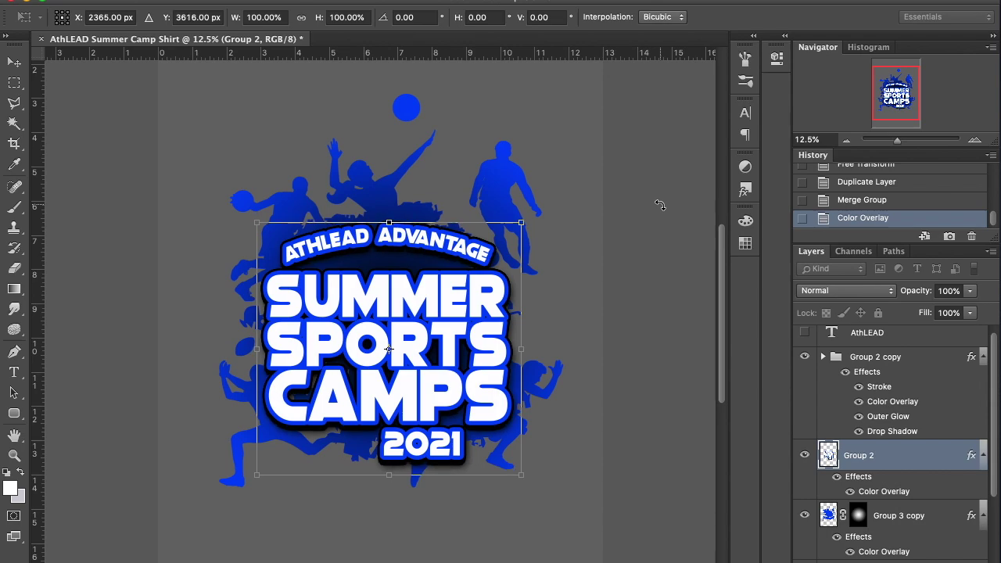
{"action": "key", "text": "Down"}
{"action": "key", "text": "Down"}
{"action": "key", "text": "Down"}
{"action": "key", "text": "Down"}
{"action": "key", "text": "Up"}
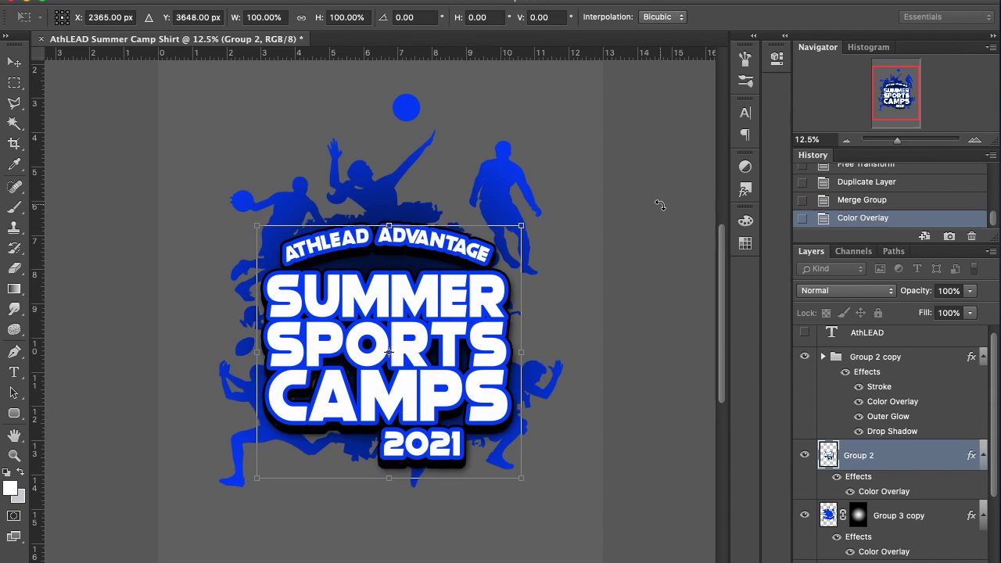
{"action": "key", "text": "Right"}
{"action": "key", "text": "Right"}
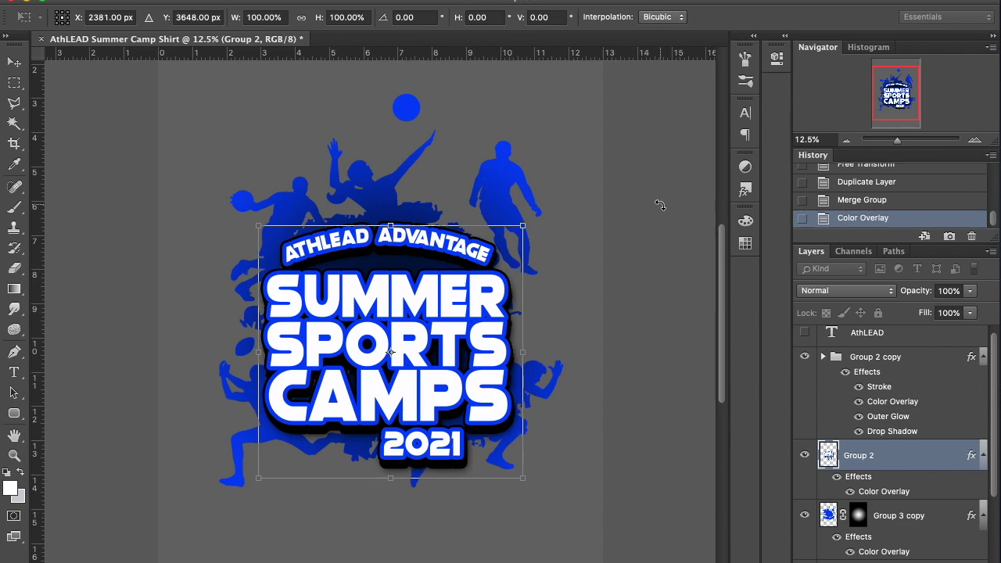
{"action": "key", "text": "Return"}
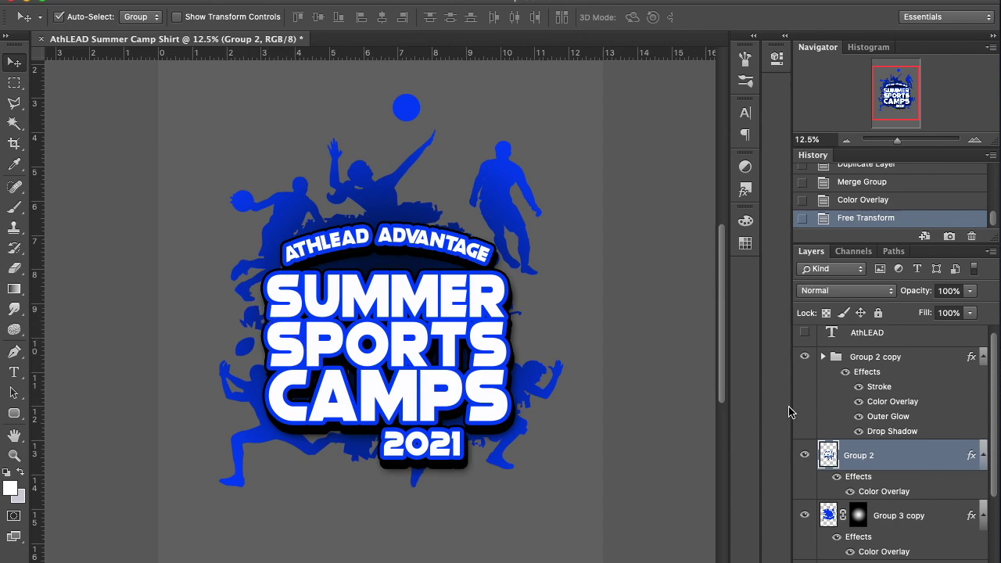
{"action": "scroll", "coordinate": [853, 403], "scroll_direction": "up", "scroll_amount": 1}
{"action": "left_click", "coordinate": [824, 365]}
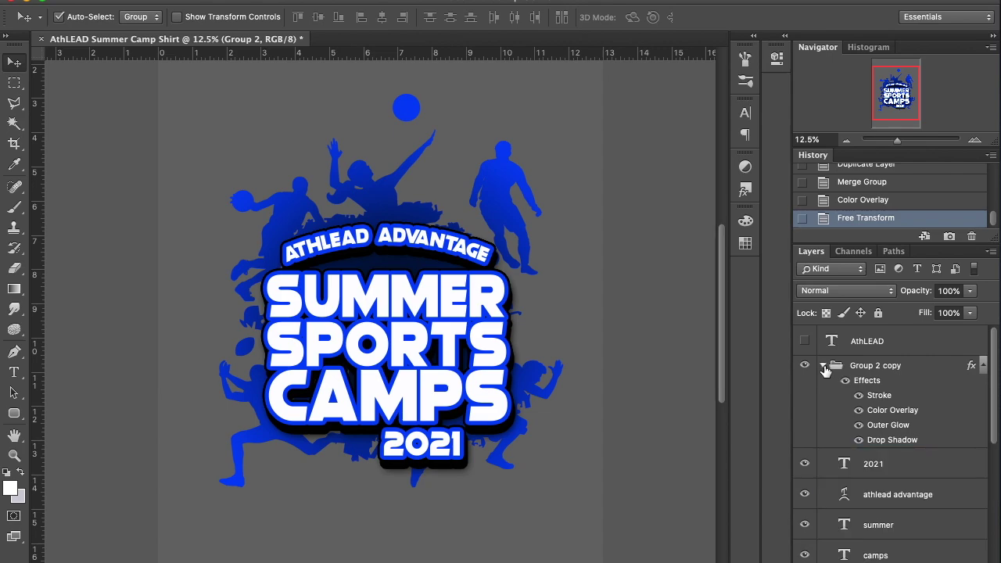
{"action": "left_click", "coordinate": [823, 366]}
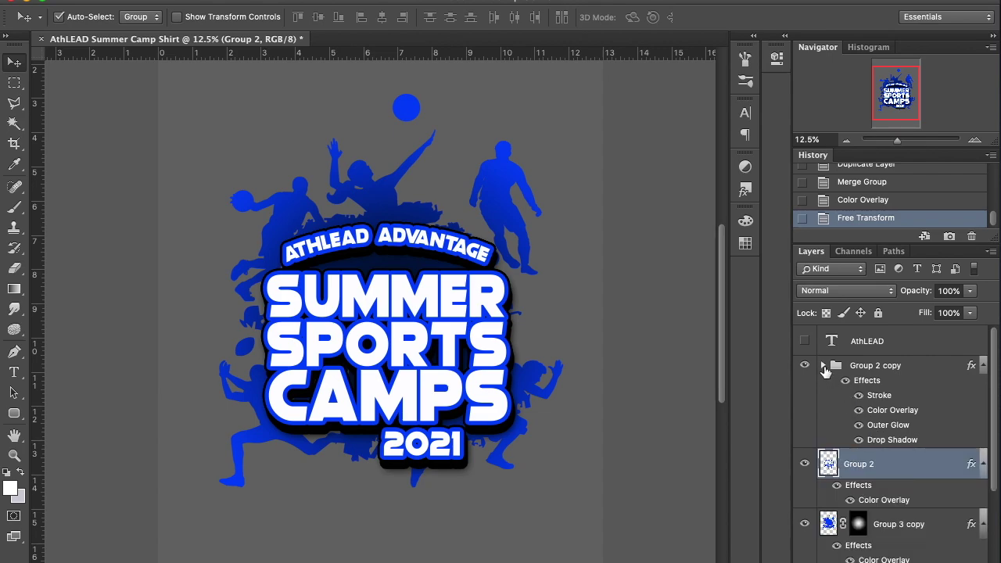
{"action": "left_click", "coordinate": [824, 366]}
{"action": "left_click", "coordinate": [824, 366]}
Move the Group 2 copy title group and the black Group 2 layer up together to Y 3568 px.
{"action": "left_click", "coordinate": [912, 371], "text": "shift"}
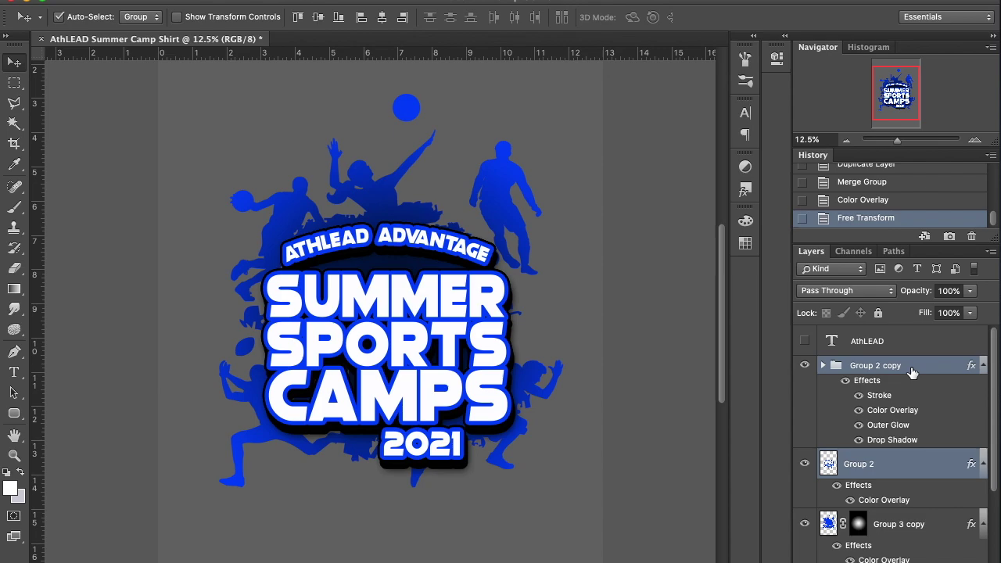
{"action": "key", "text": "ctrl+t"}
{"action": "key", "text": "Up"}
{"action": "key", "text": "Up"}
{"action": "key", "text": "Up"}
{"action": "key", "text": "Up"}
{"action": "key", "text": "Up"}
{"action": "key", "text": "Up"}
{"action": "key", "text": "Up"}
{"action": "key", "text": "Up"}
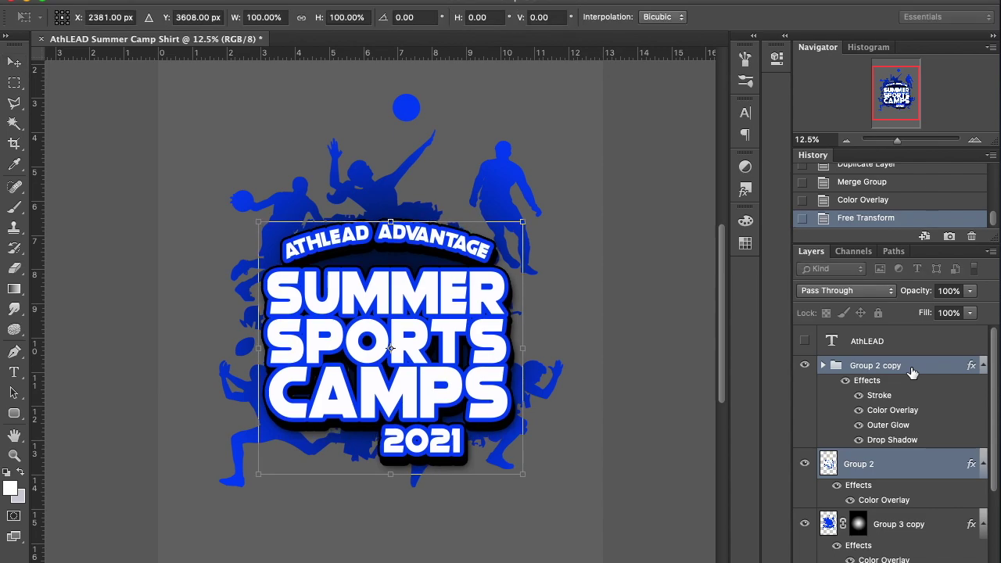
{"action": "key", "text": "Up"}
{"action": "key", "text": "Up"}
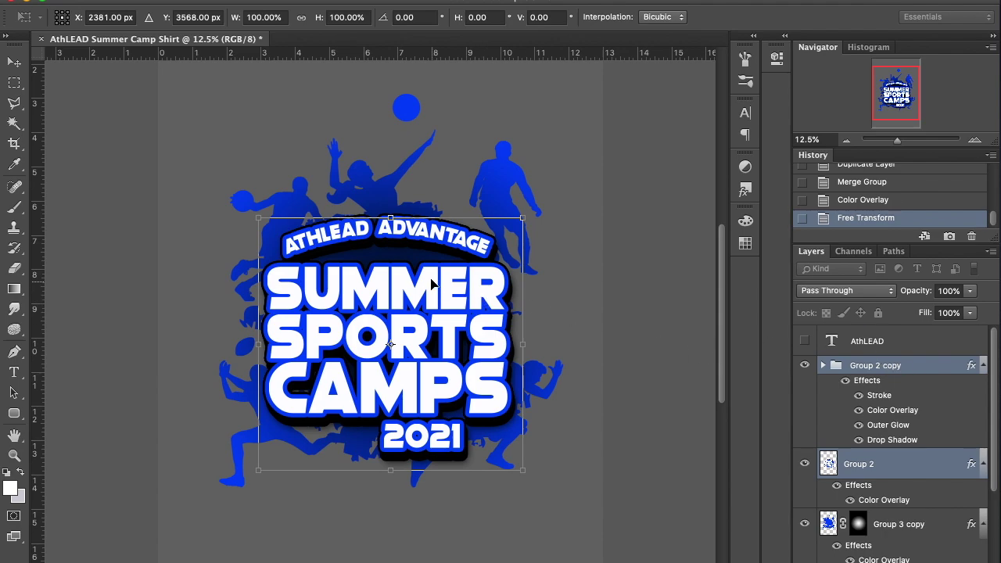
{"action": "key", "text": "Return"}
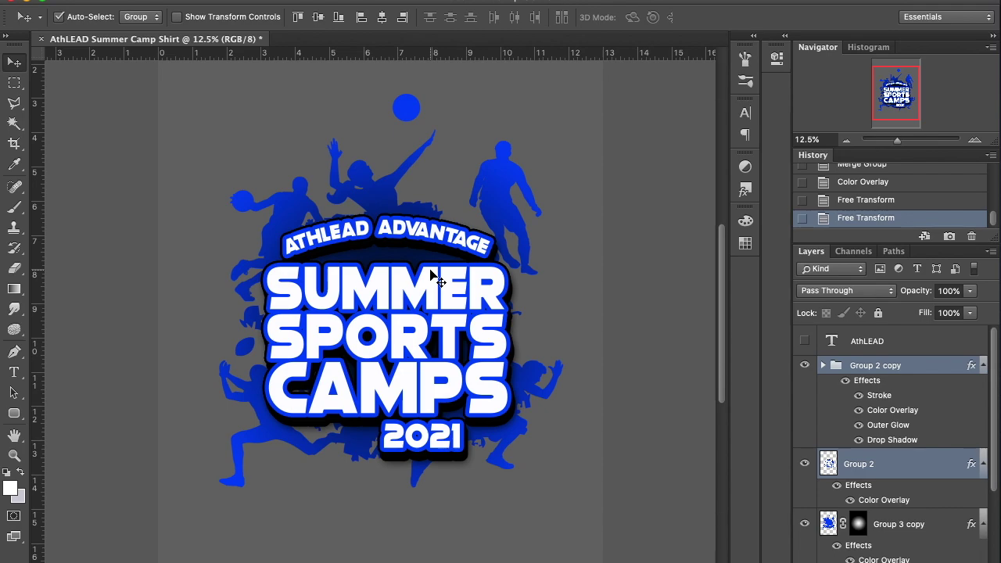
Hide the Garment color copy layer and show the Garment color layer as the background.
{"action": "scroll", "coordinate": [806, 481], "scroll_direction": "down", "scroll_amount": 3}
{"action": "left_click", "coordinate": [805, 475]}
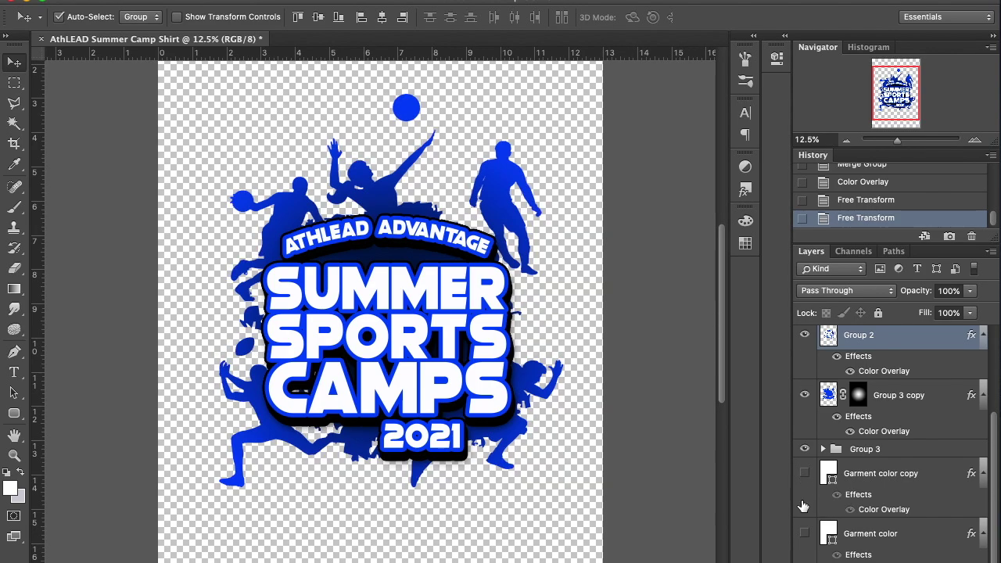
{"action": "left_click", "coordinate": [805, 535]}
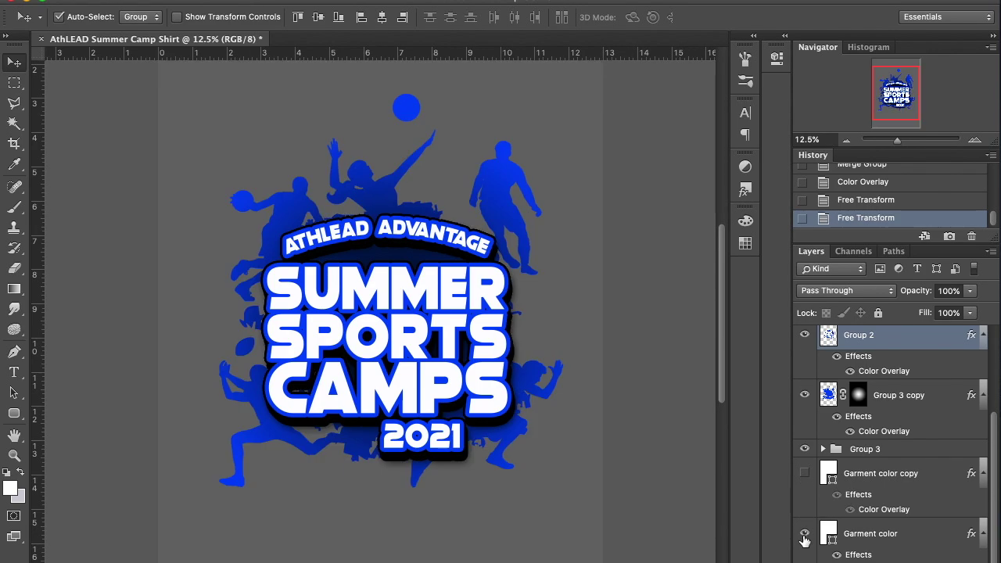
Set the Garment color layer's Color Overlay to white (#ffffff).
{"action": "double_click", "coordinate": [878, 561]}
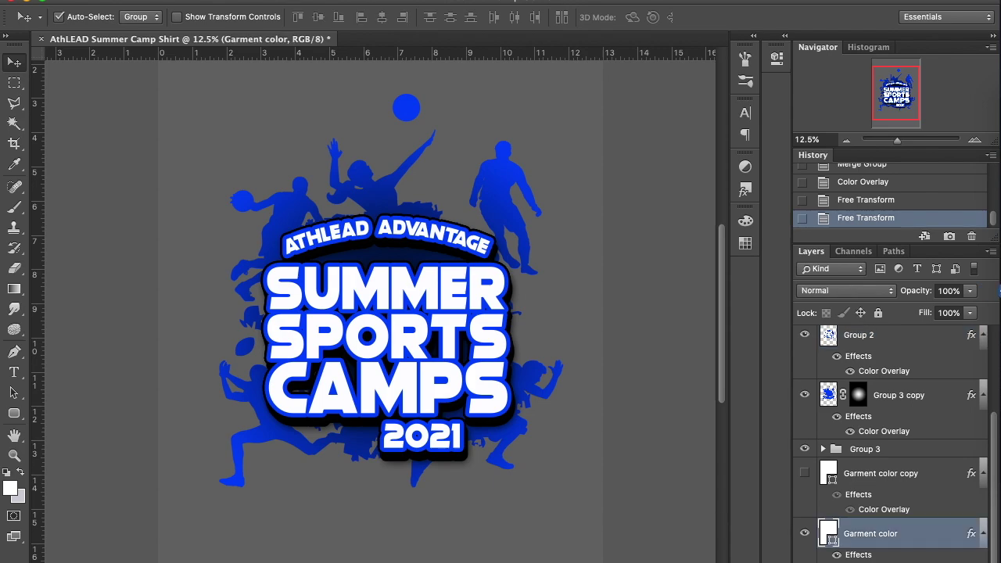
{"action": "left_click", "coordinate": [776, 186]}
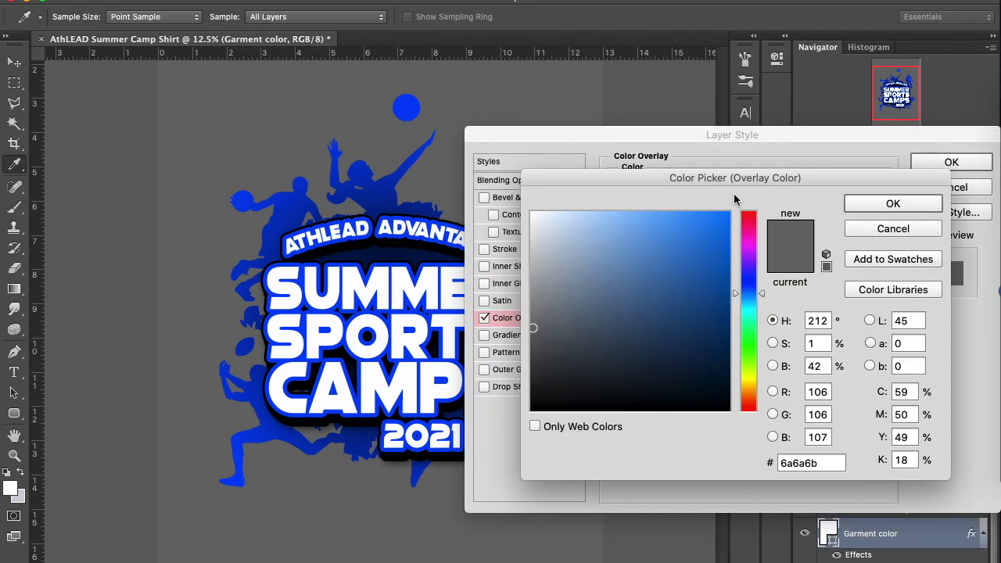
{"action": "left_click", "coordinate": [532, 213]}
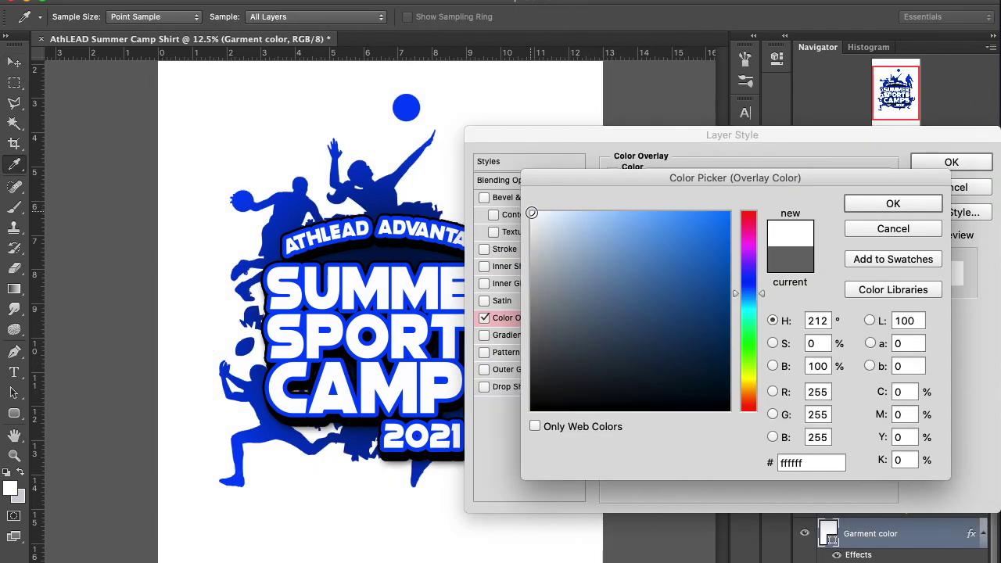
{"action": "left_click", "coordinate": [861, 202]}
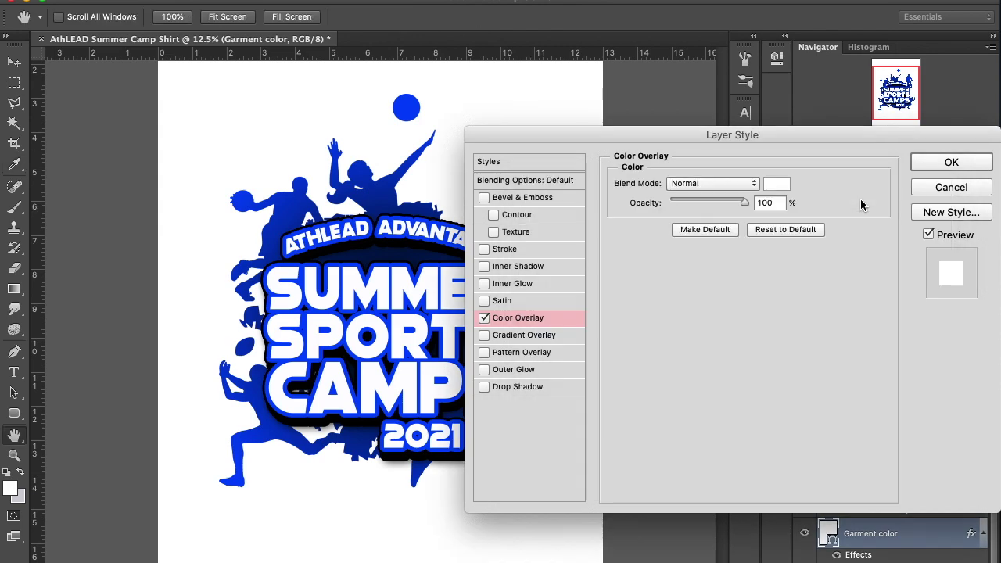
{"action": "left_click", "coordinate": [926, 167]}
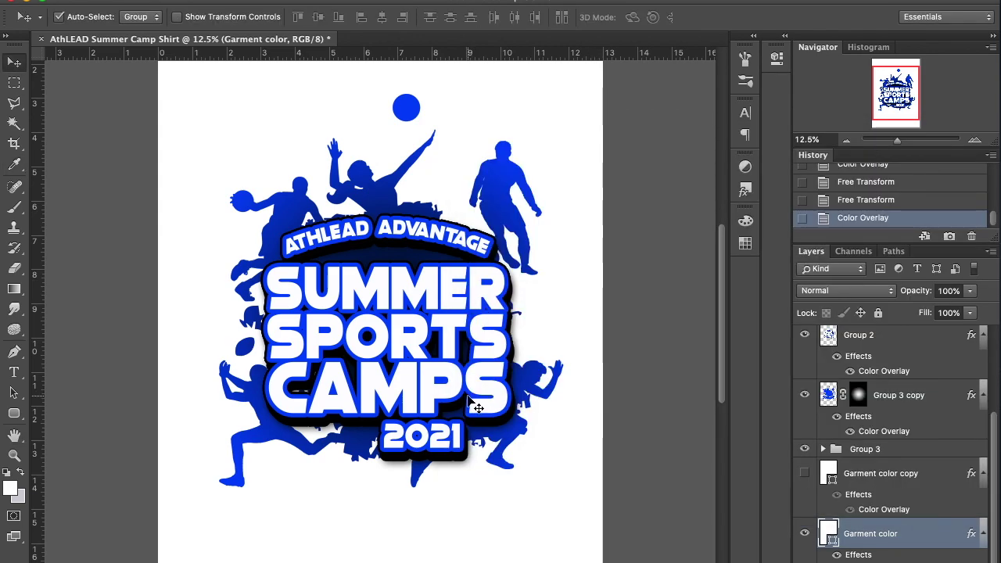